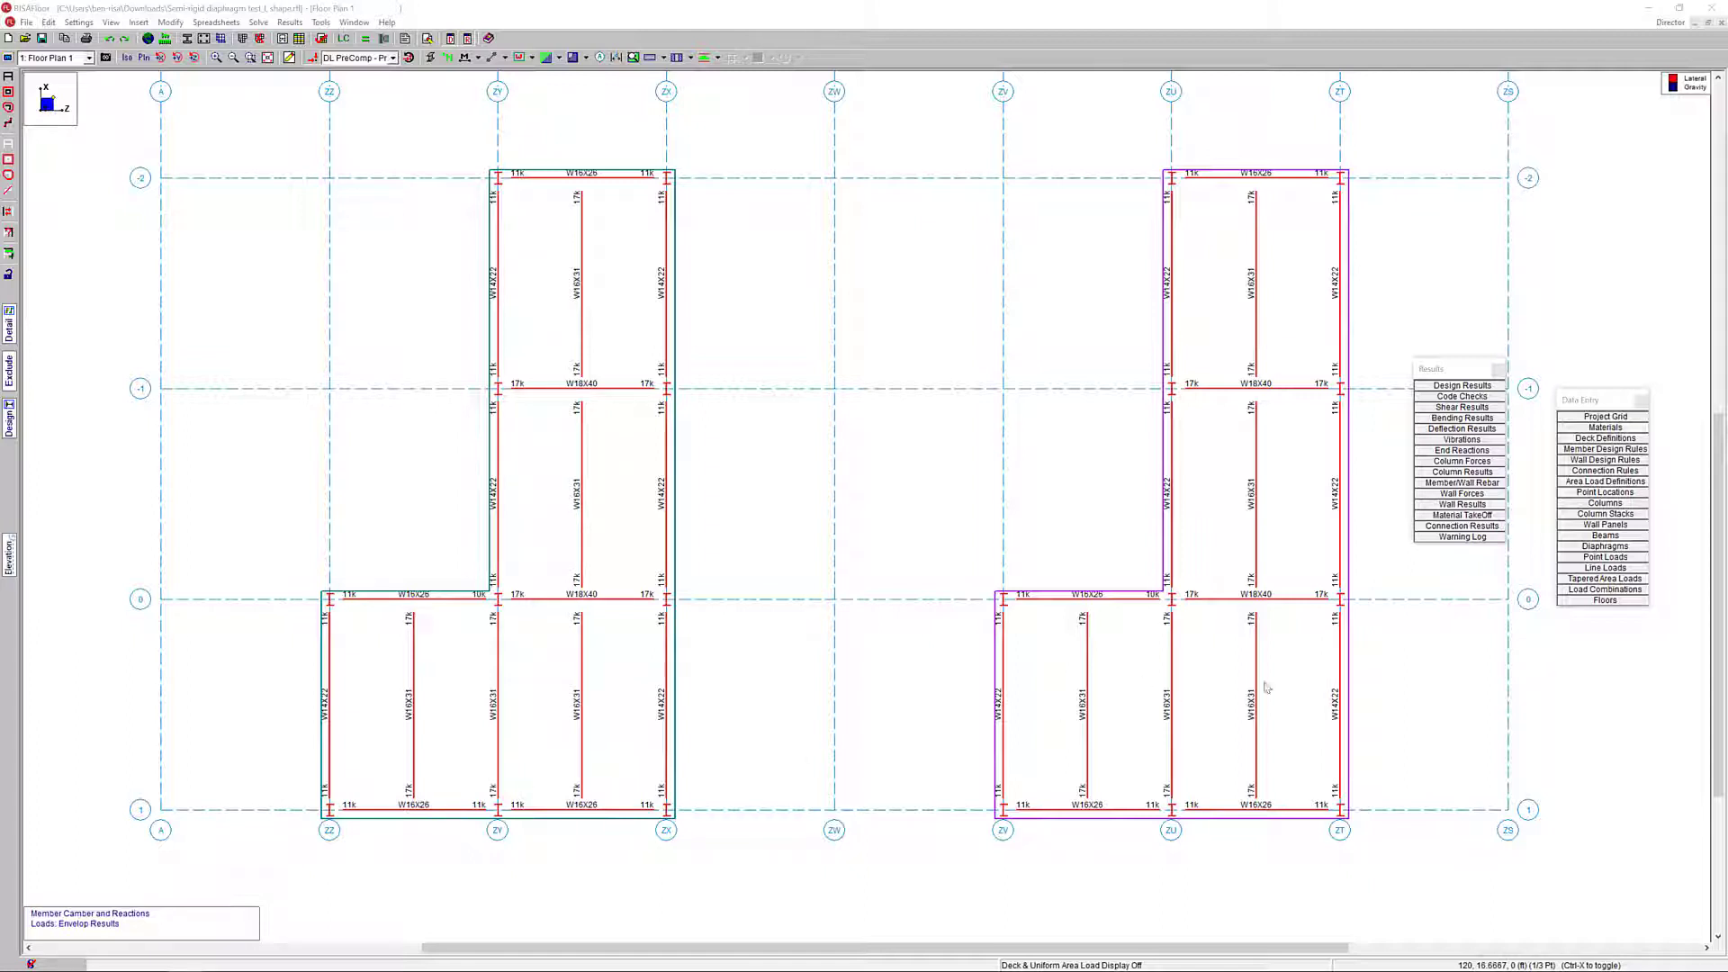
pyautogui.click(1598, 599)
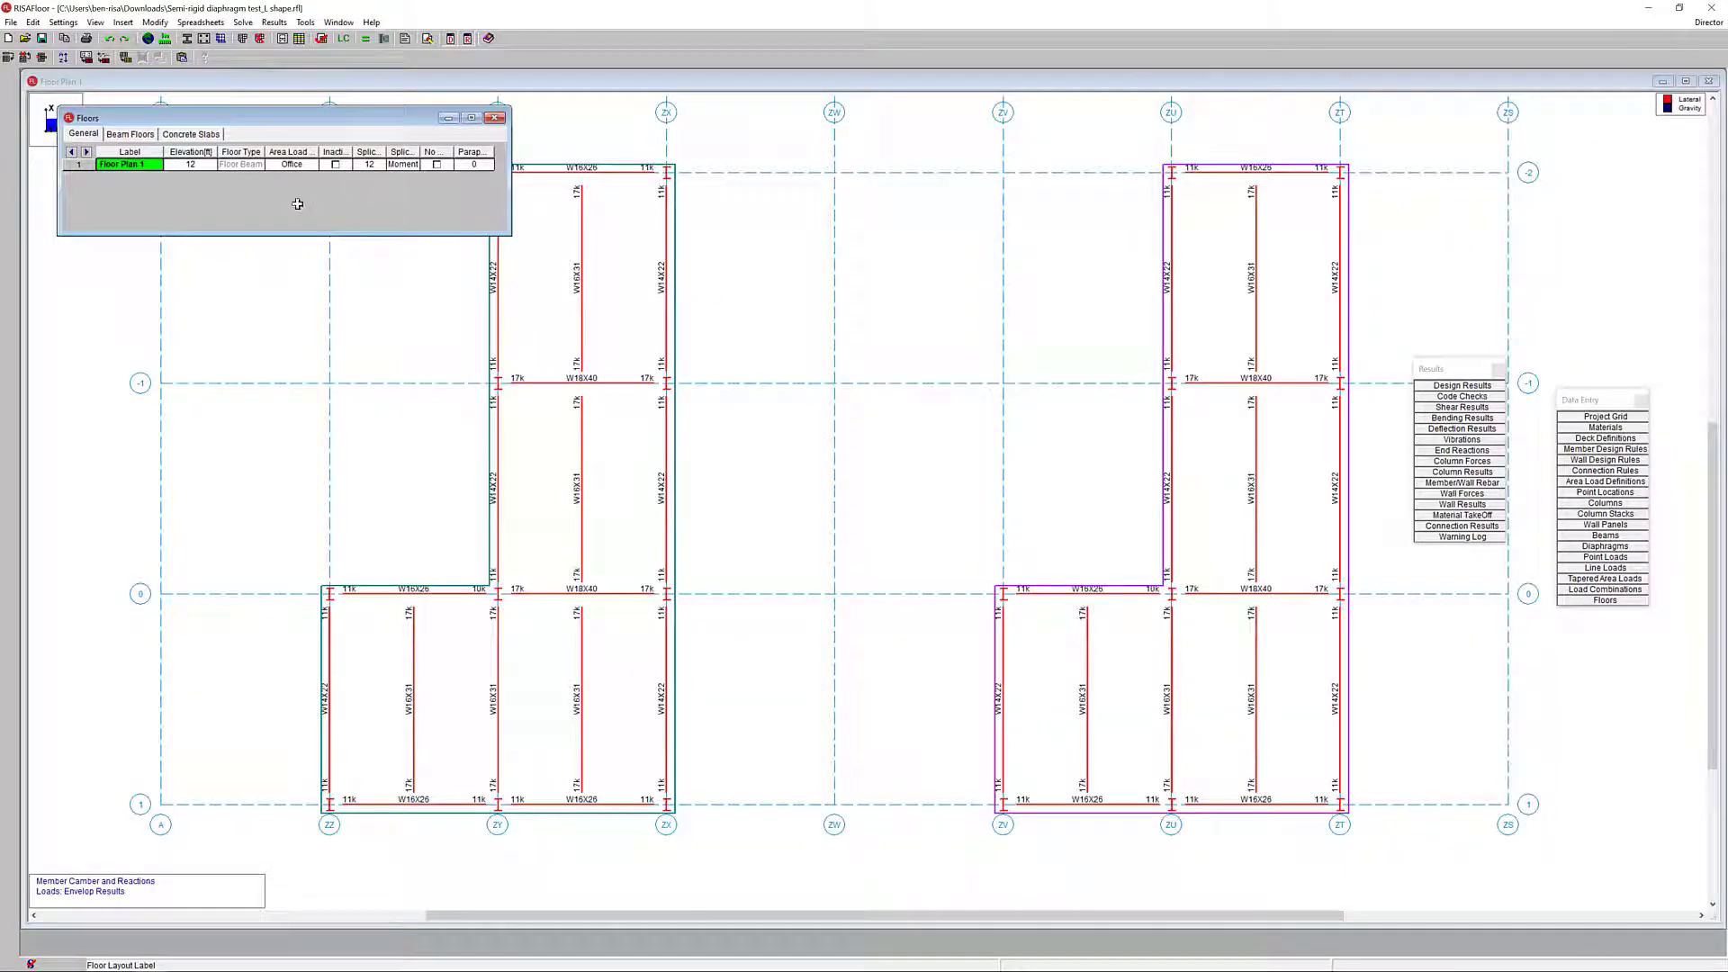
pyautogui.click(132, 134)
pyautogui.moveTo(203, 153); pyautogui.dragTo(261, 153)
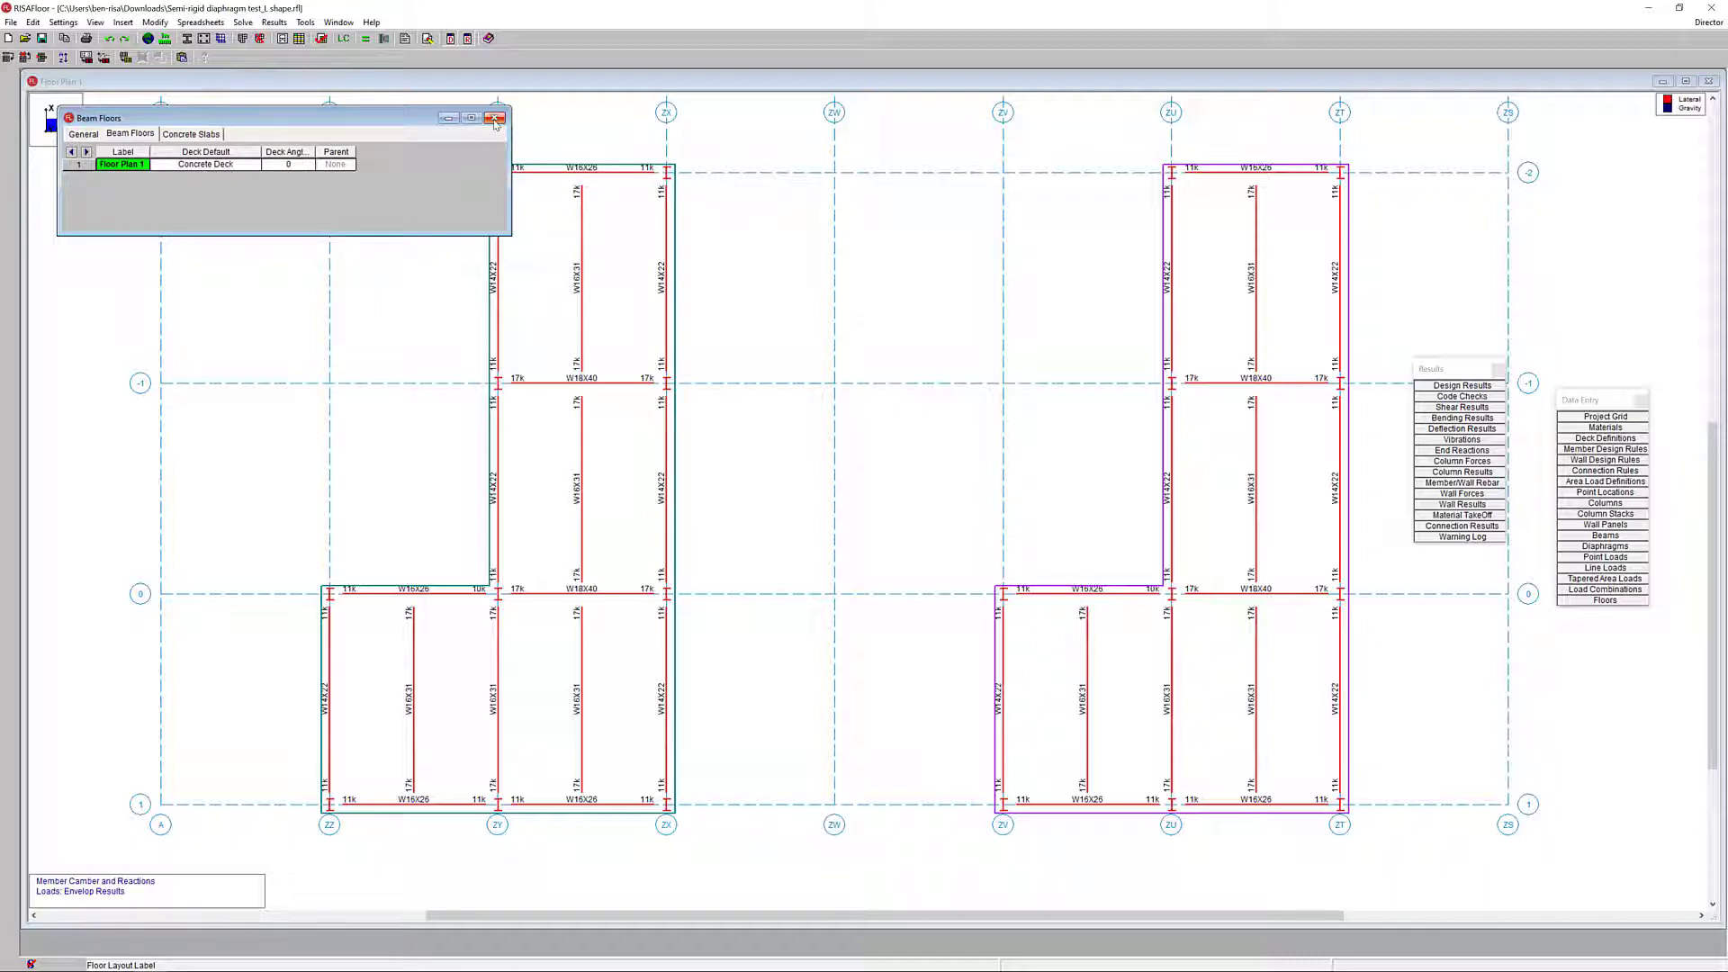
pyautogui.click(496, 118)
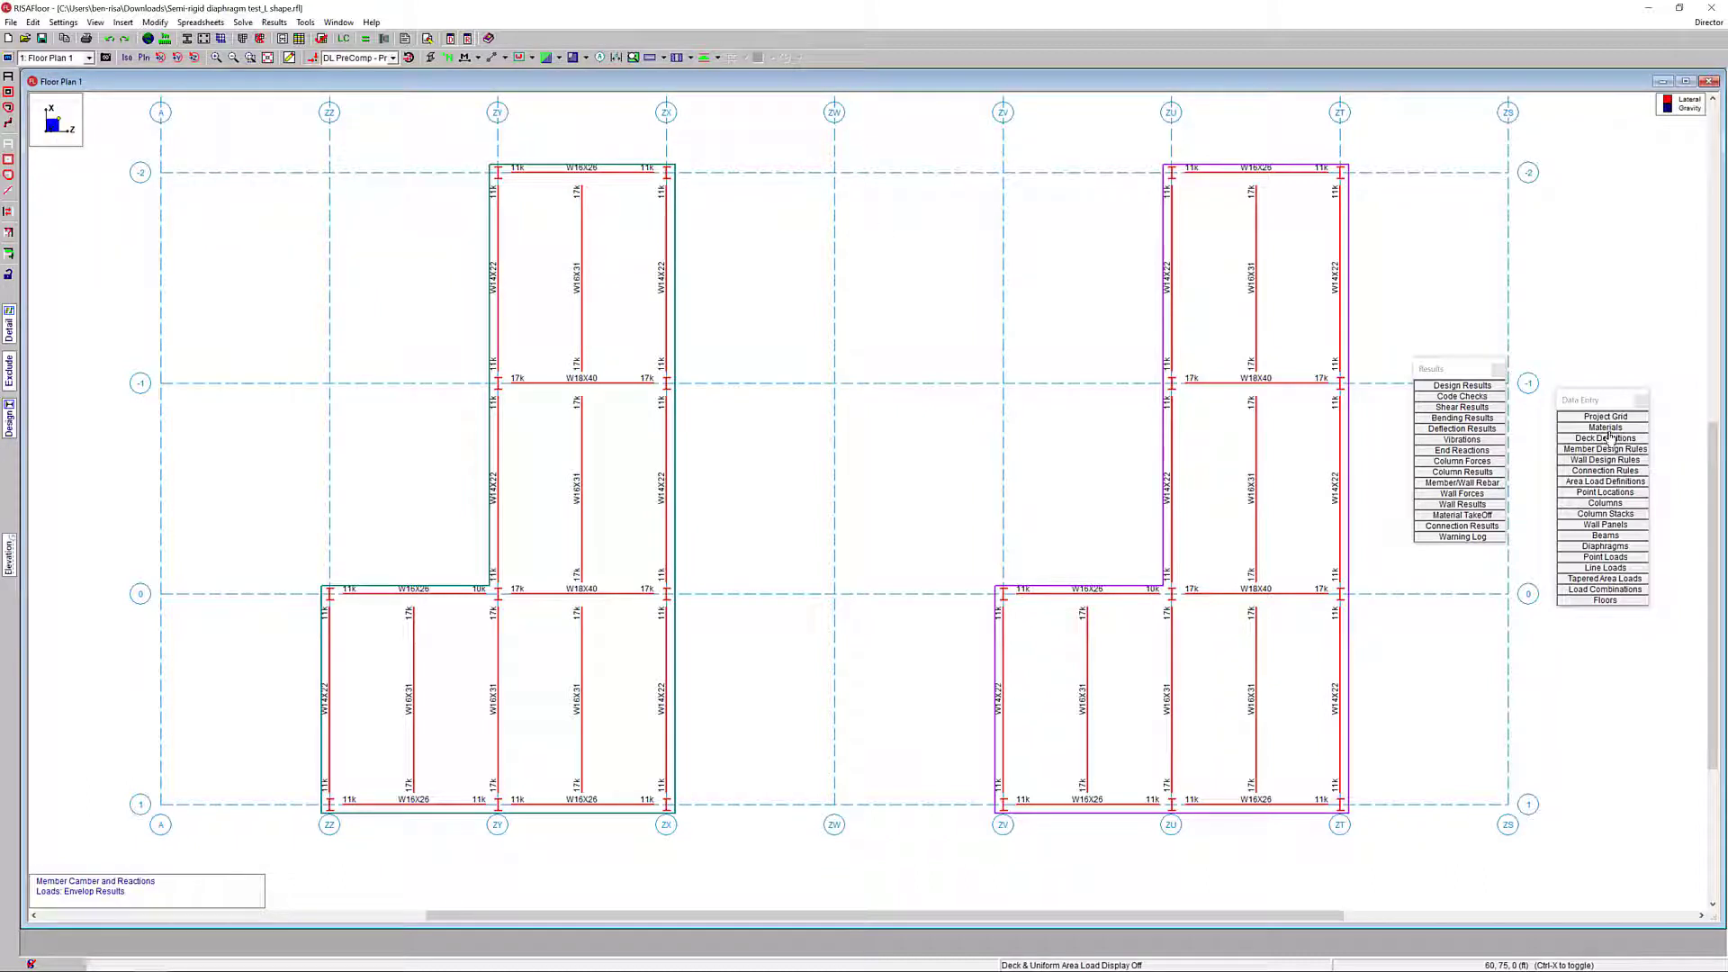
pyautogui.click(1605, 438)
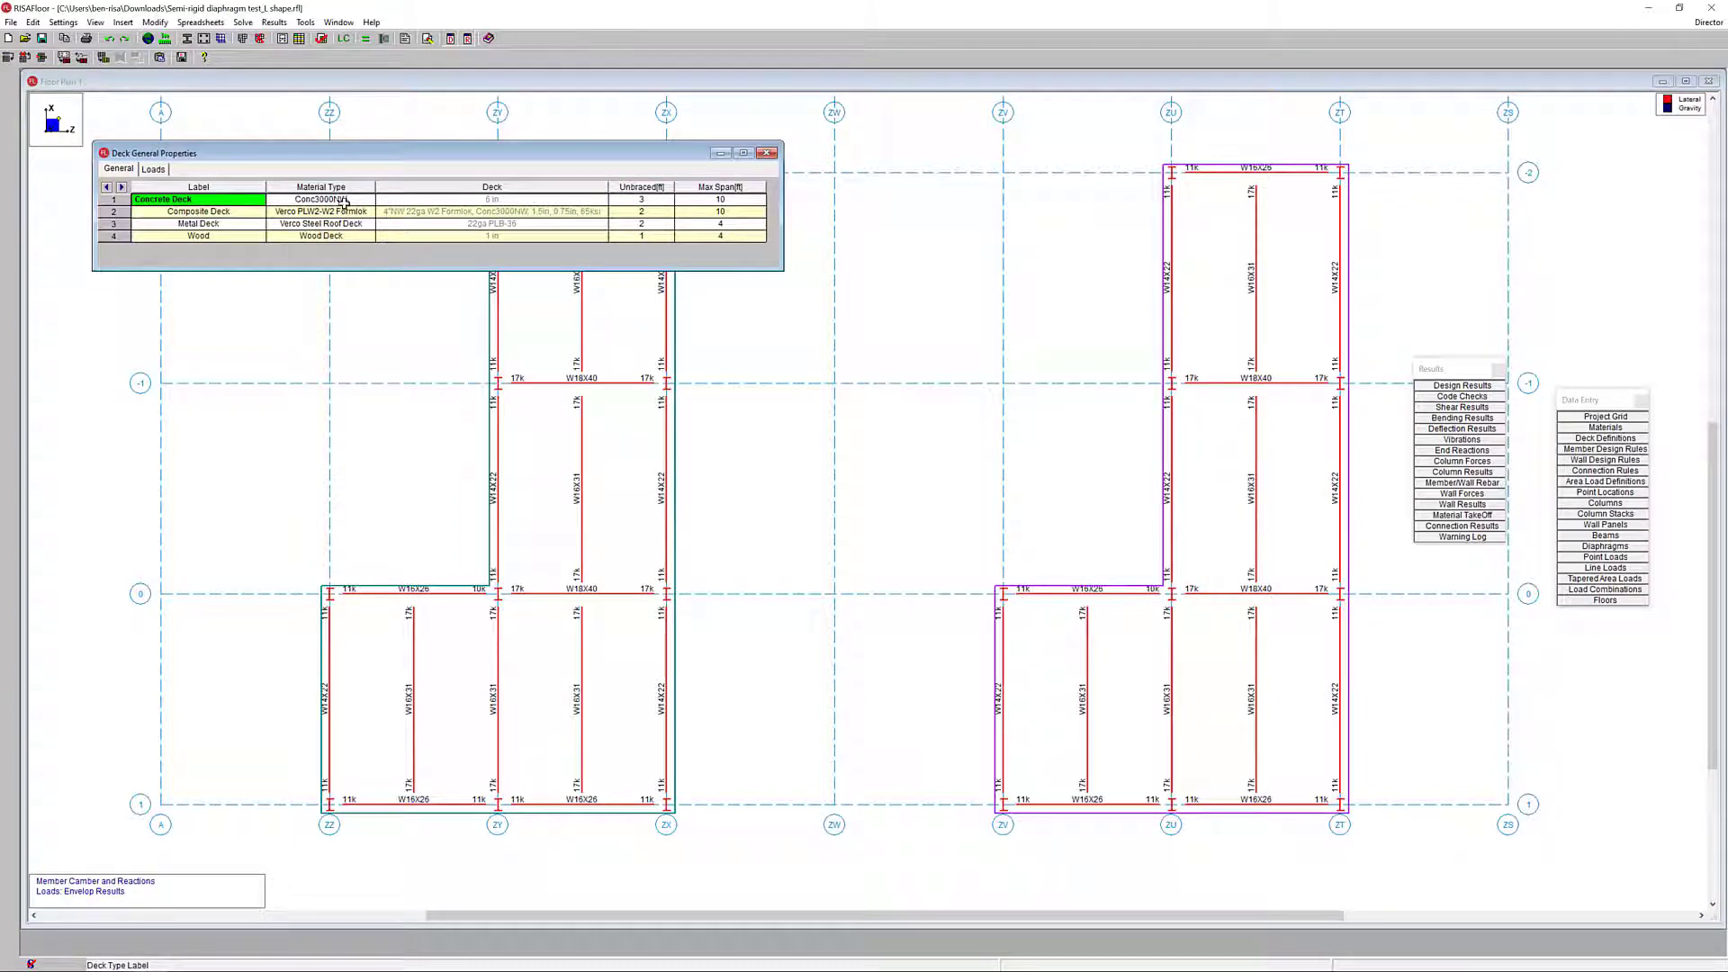
pyautogui.click(768, 155)
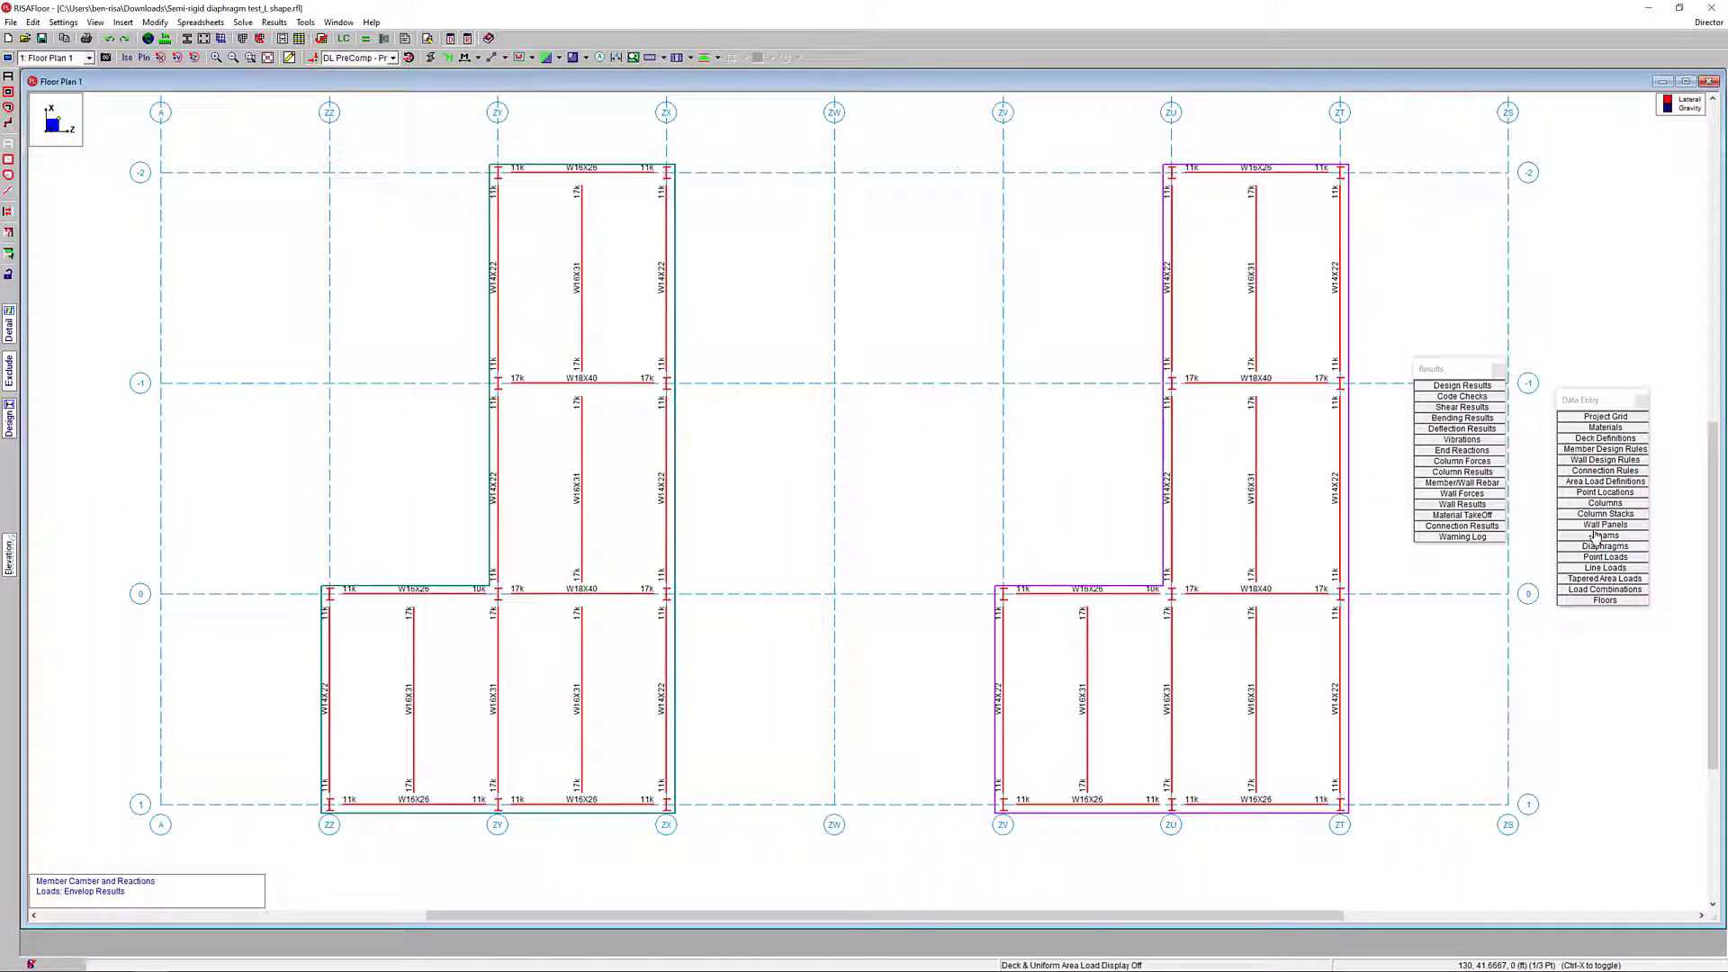
pyautogui.click(1600, 548)
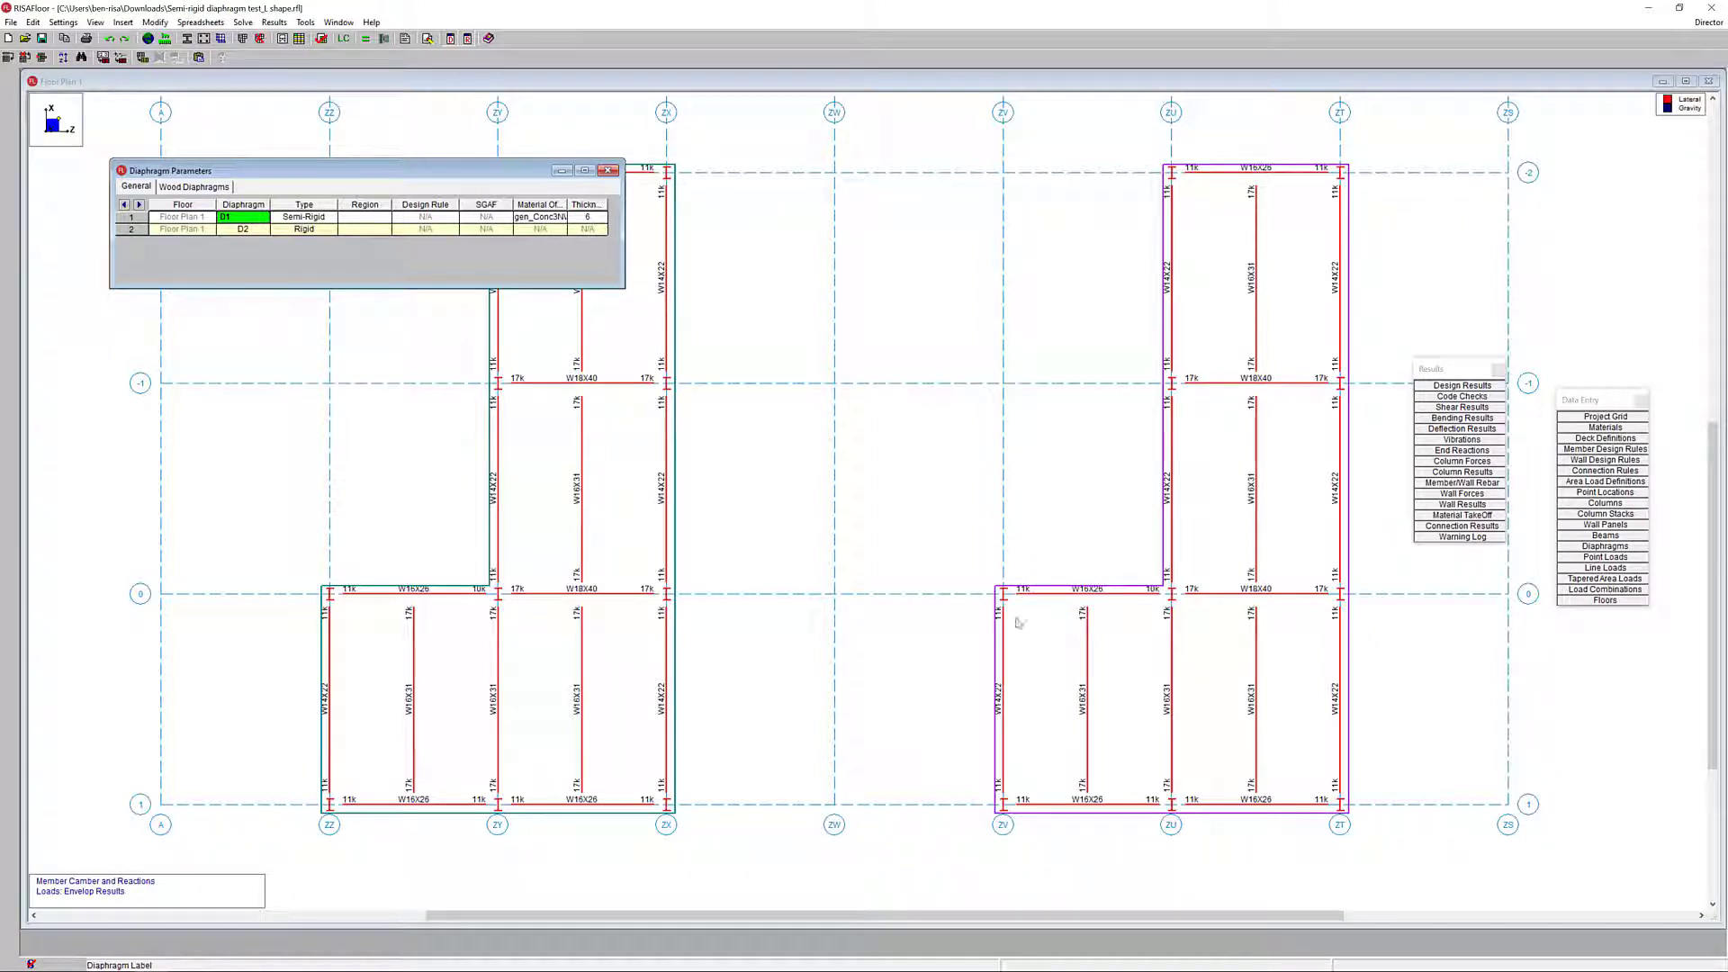
pyautogui.click(609, 170)
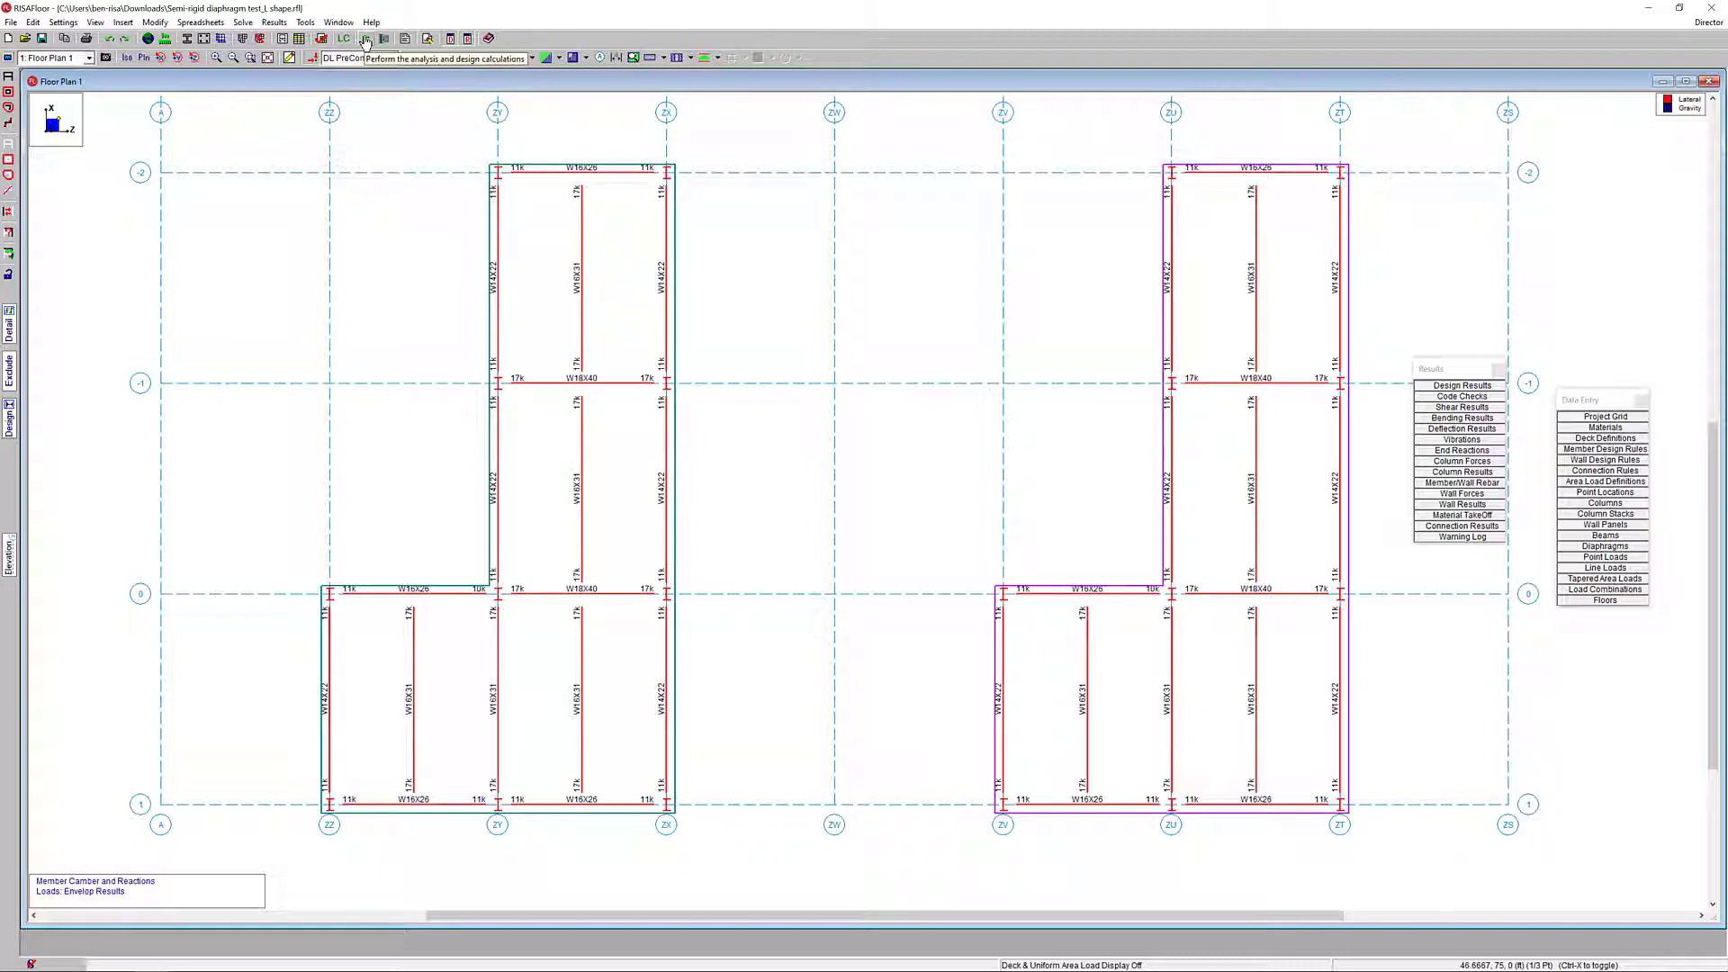
# Solve the RISAFloor model past the warning, then send it to RISA-3D, accepting the generated wind and seismic loads
pyautogui.click(364, 41)
pyautogui.click(257, 181)
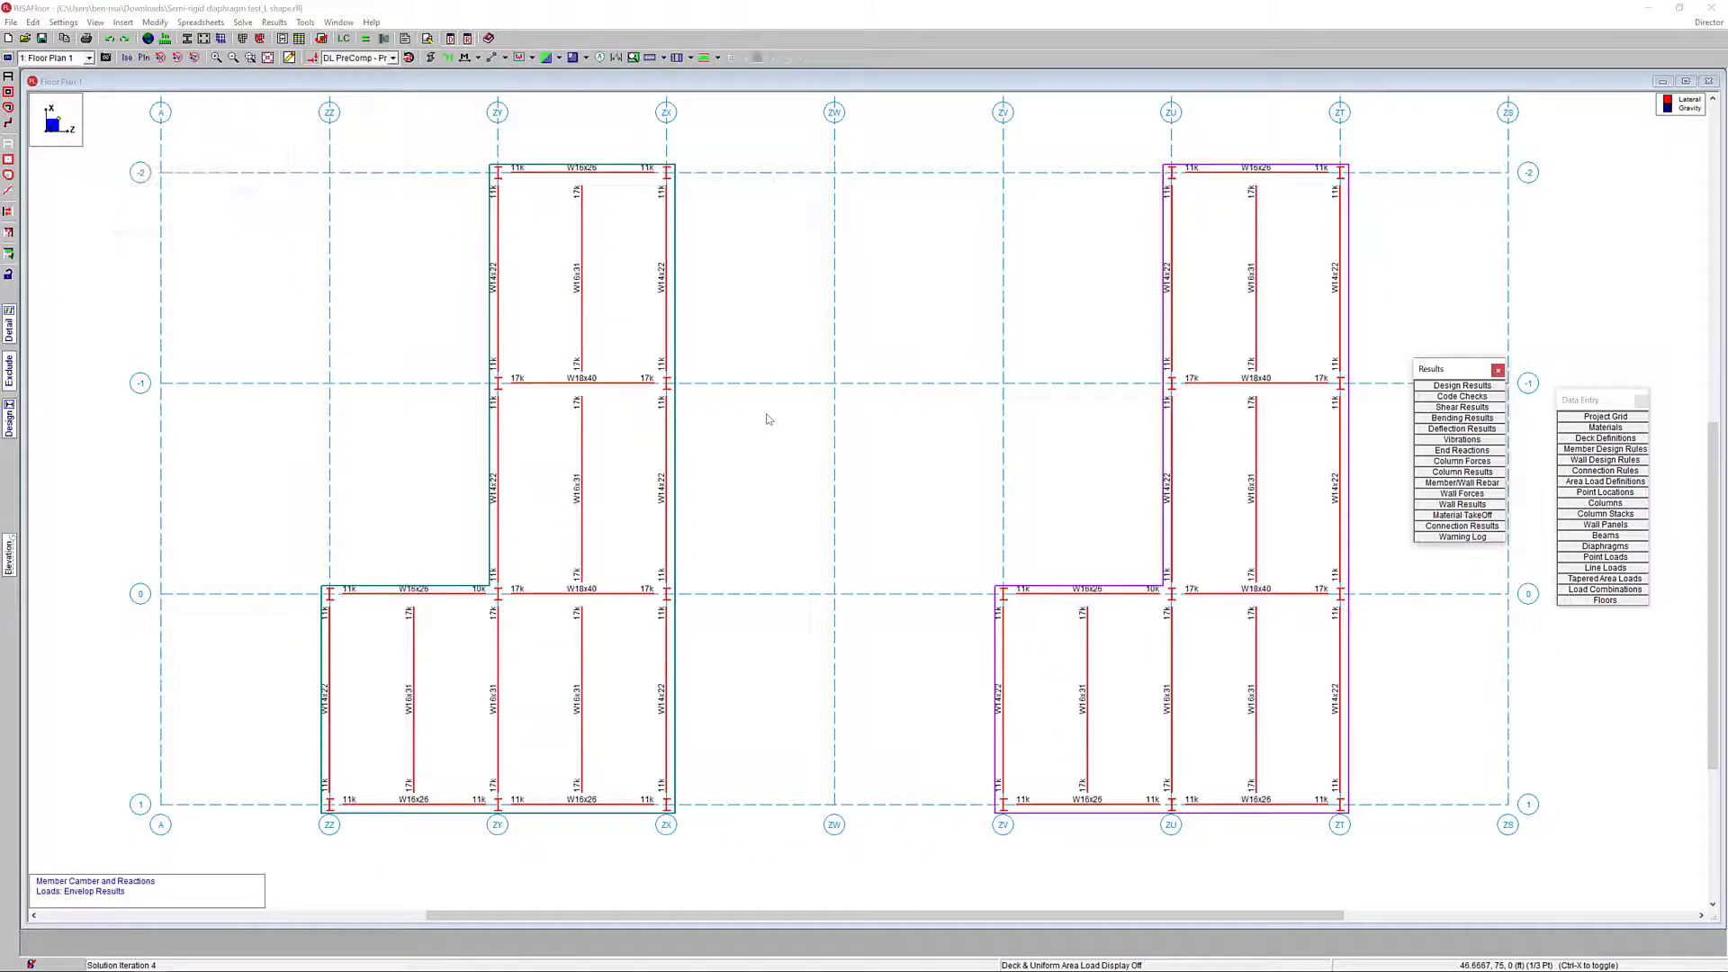
pyautogui.click(1707, 23)
pyautogui.click(1696, 38)
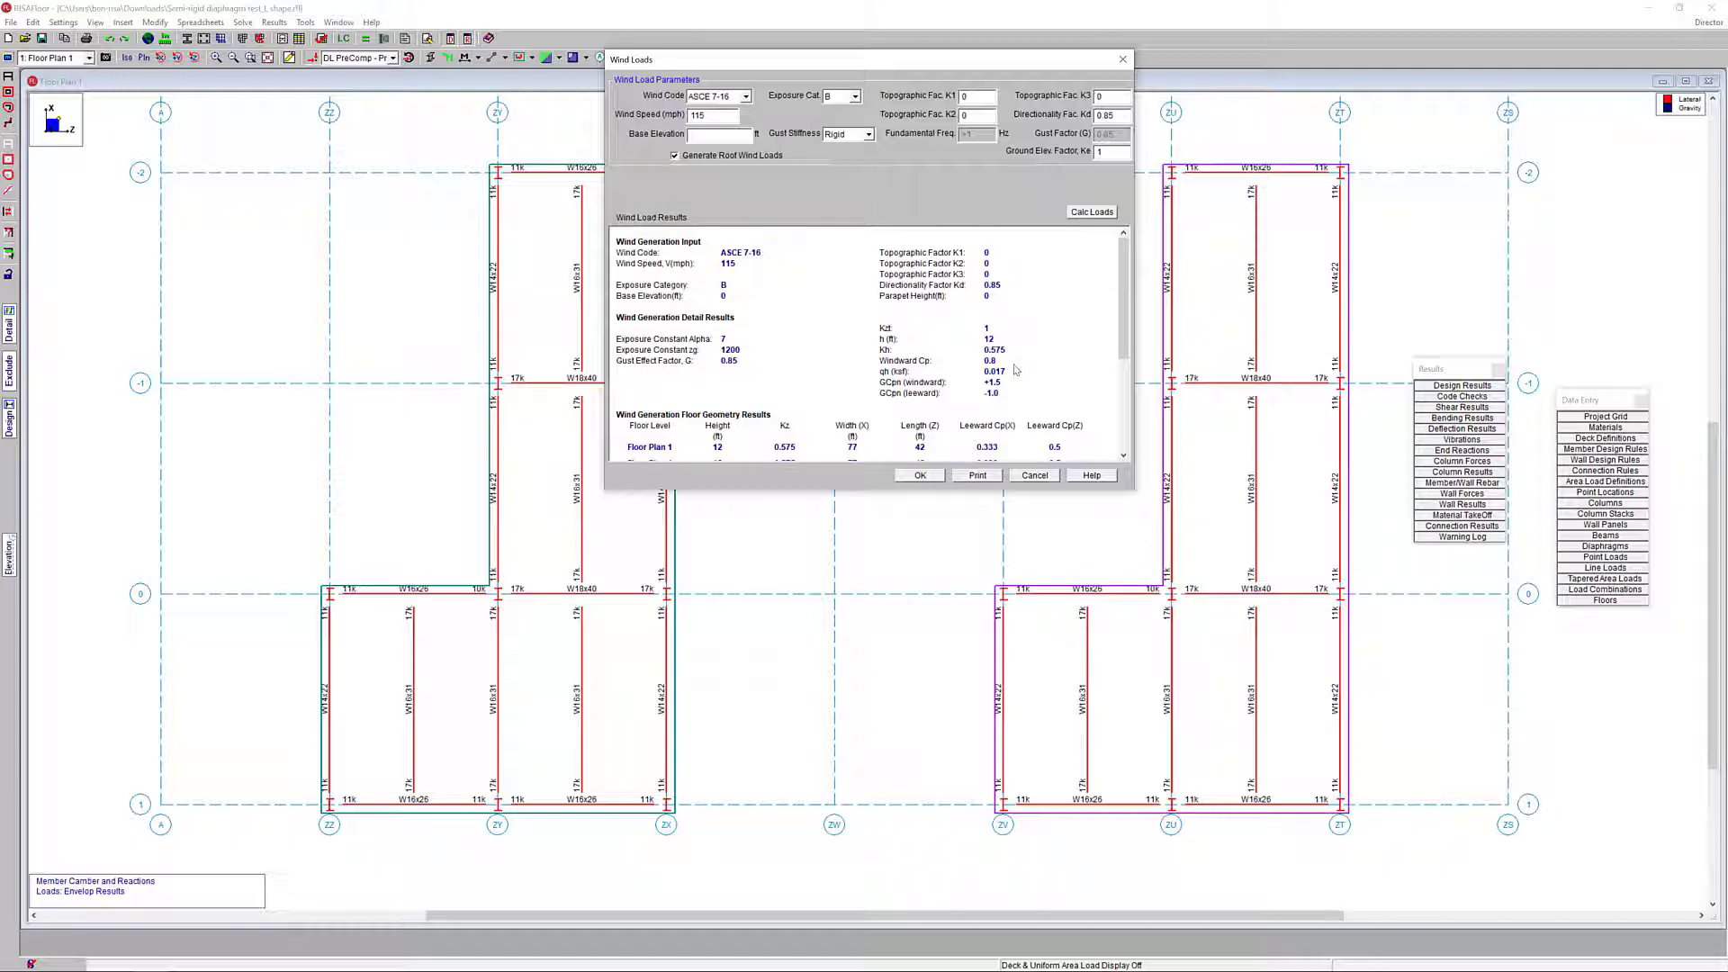
pyautogui.click(925, 476)
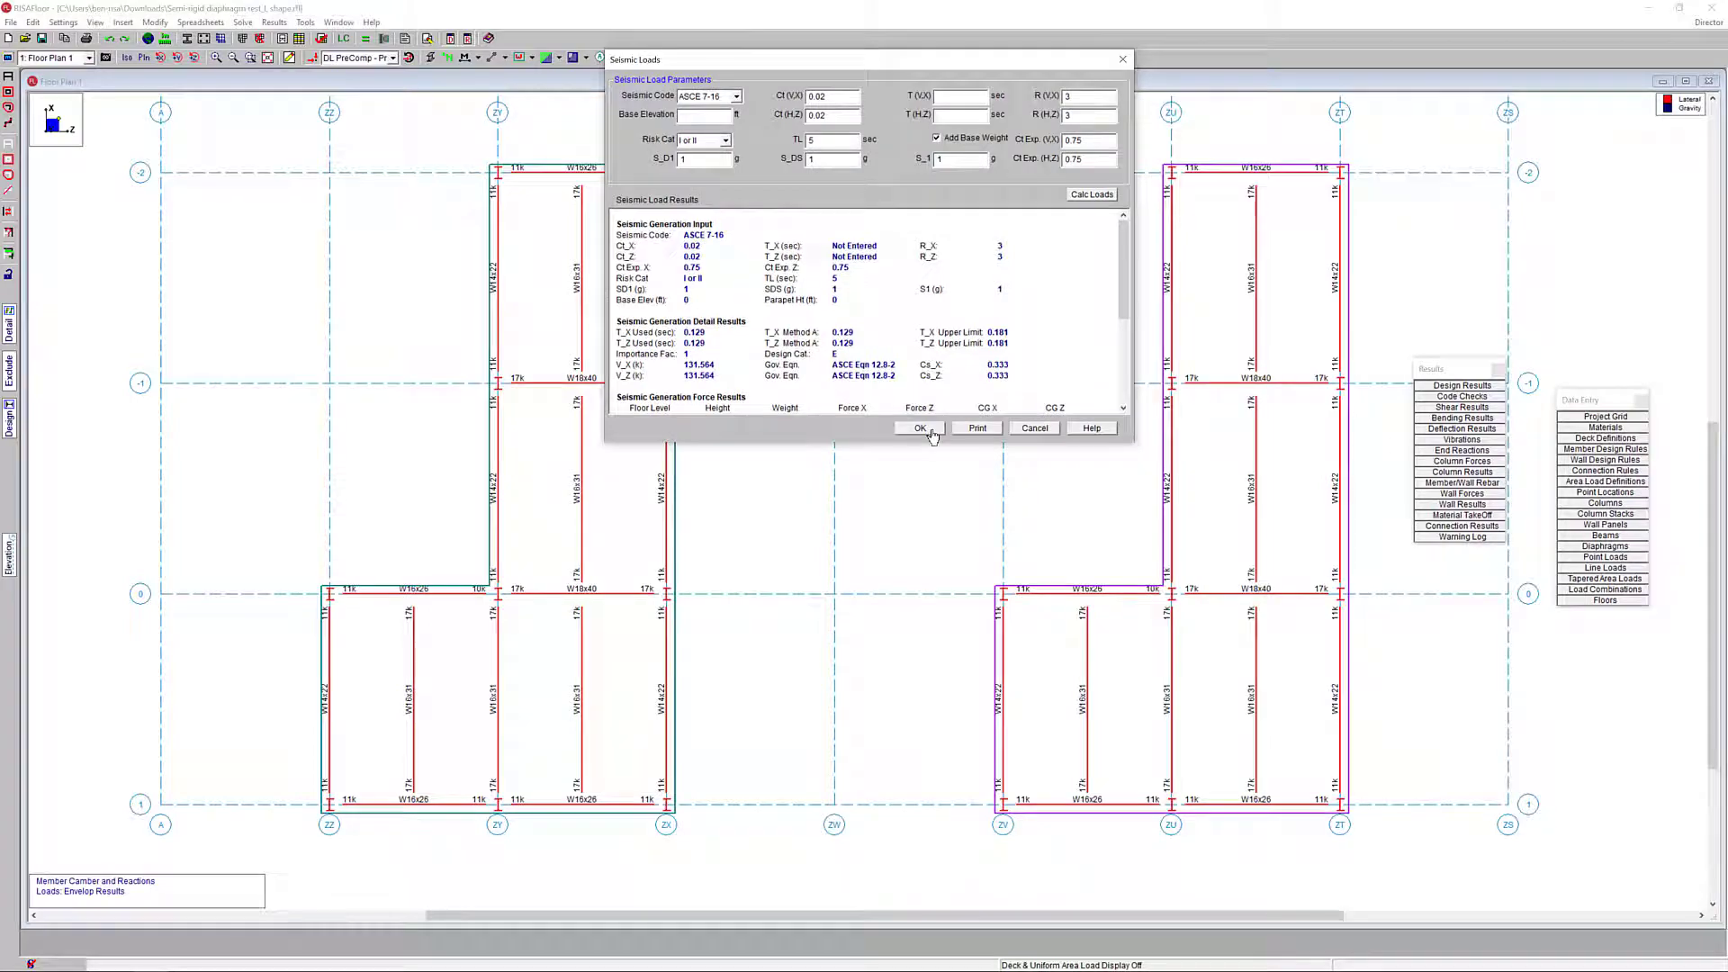
pyautogui.click(932, 433)
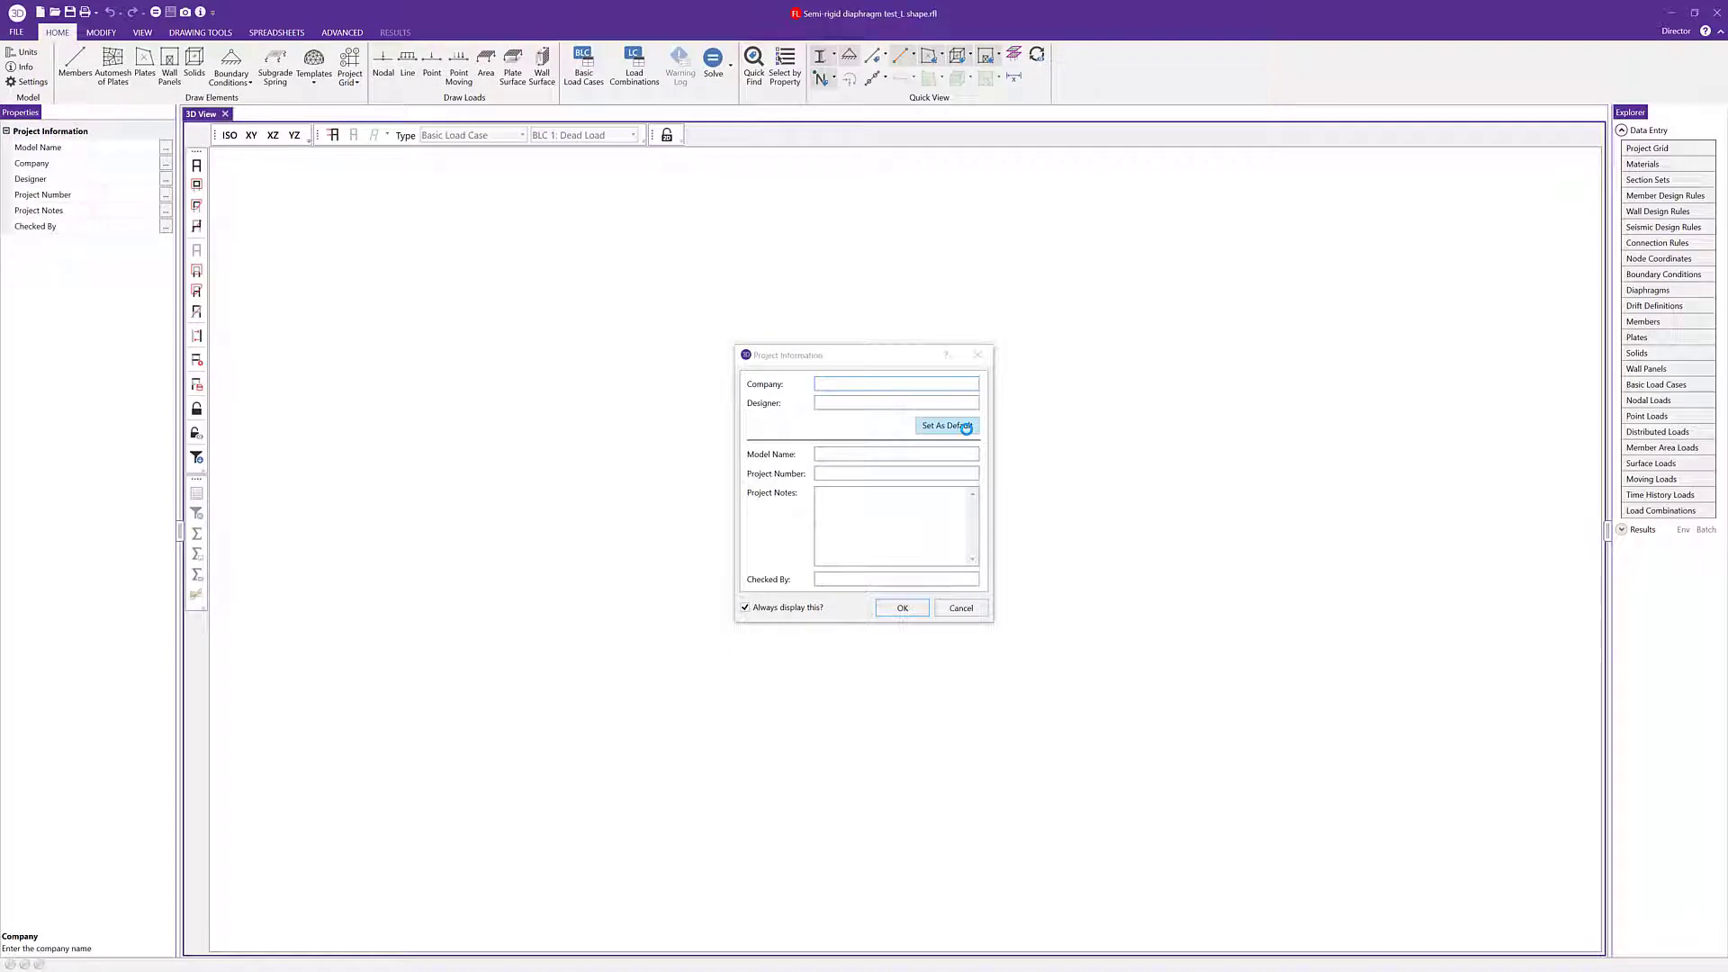
# Show both L-shaped floors in XZ plan as thin-line members with diaphragm outlines, and check the Diaphragms table (D1 Semi-Rigid, D2 Rigid)
pyautogui.click(907, 613)
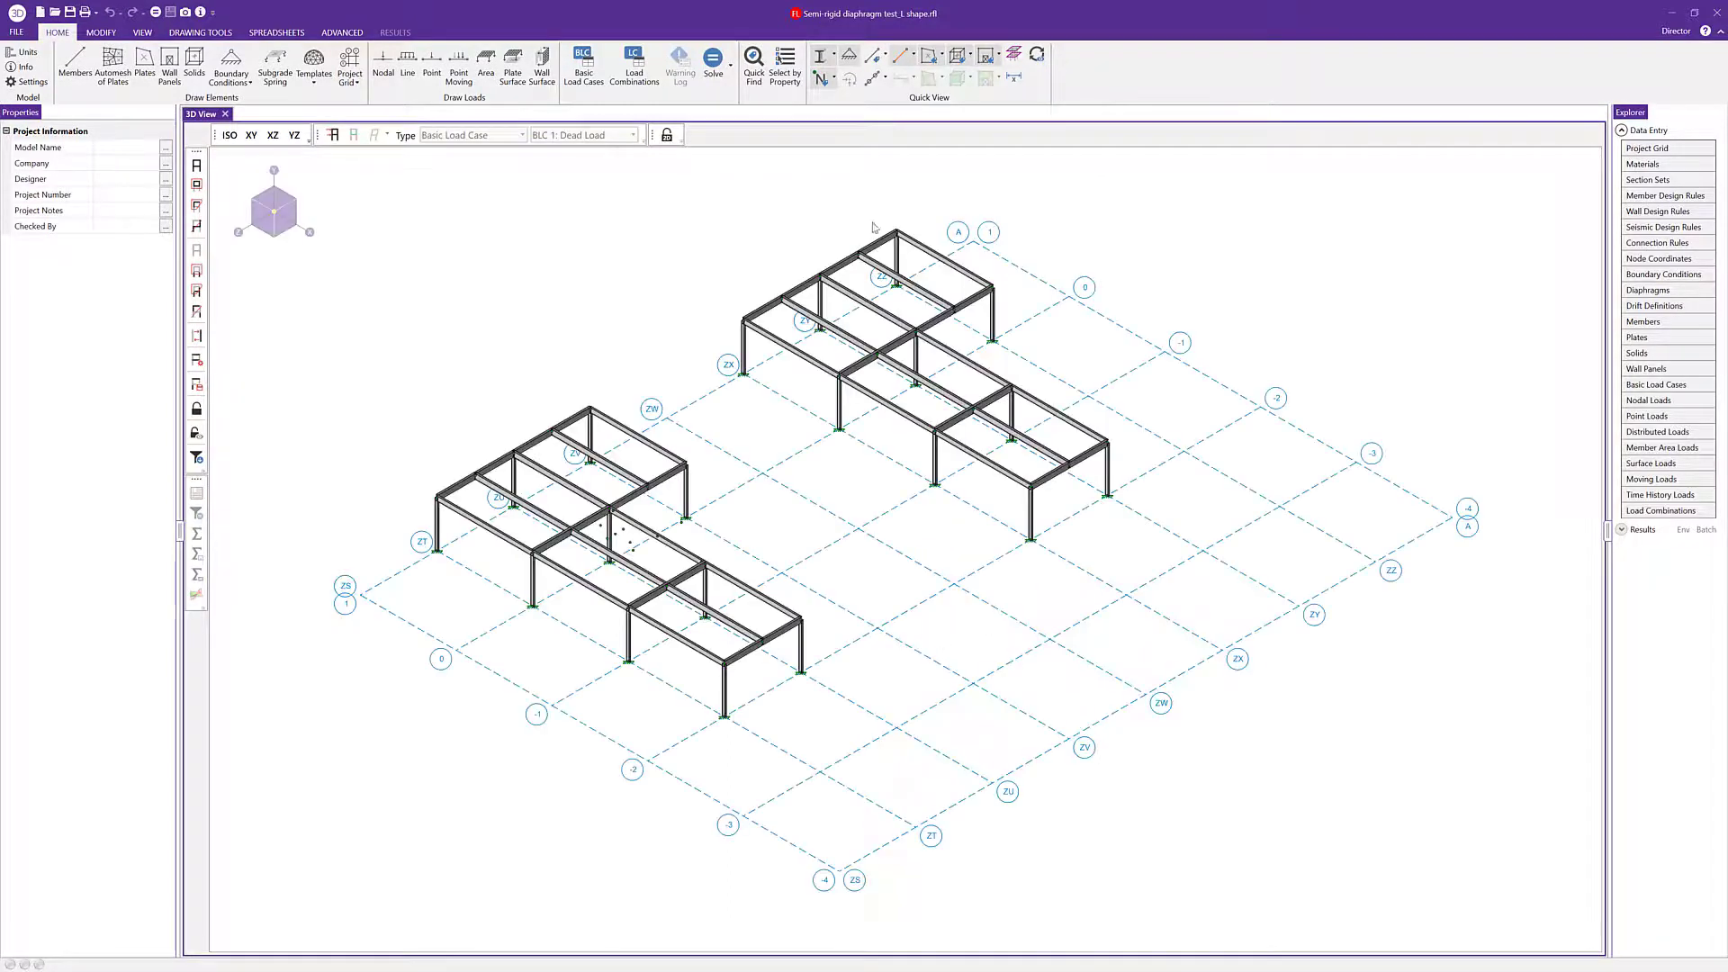
pyautogui.click(273, 137)
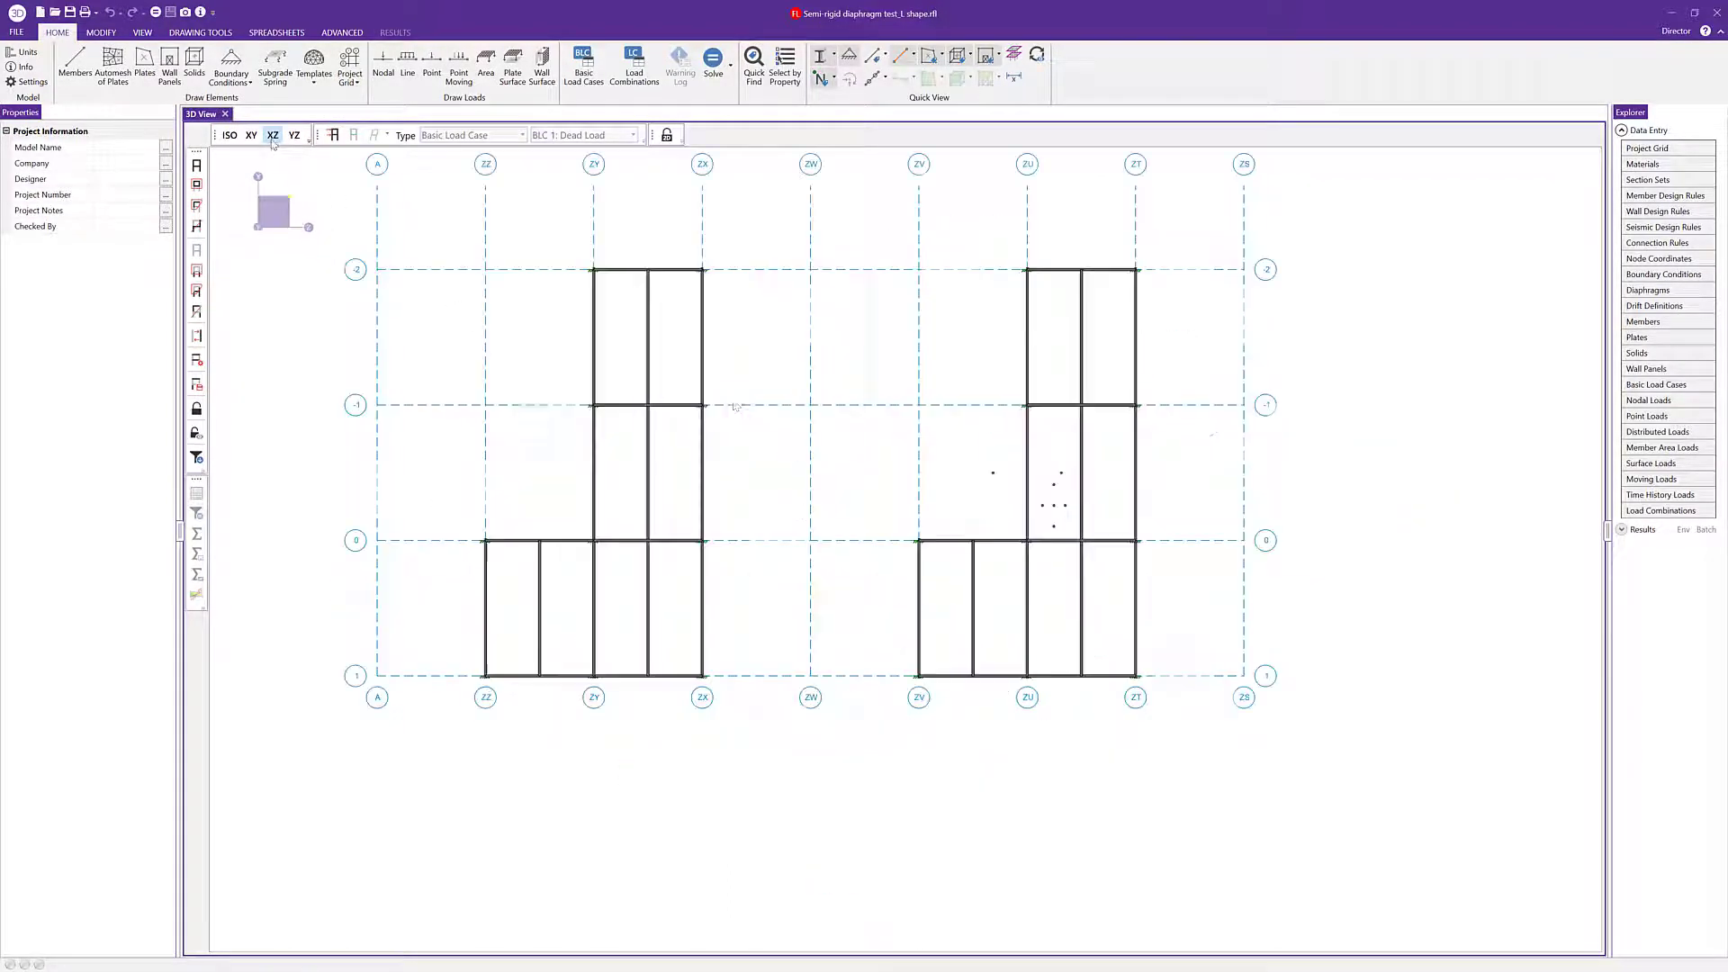
pyautogui.click(820, 56)
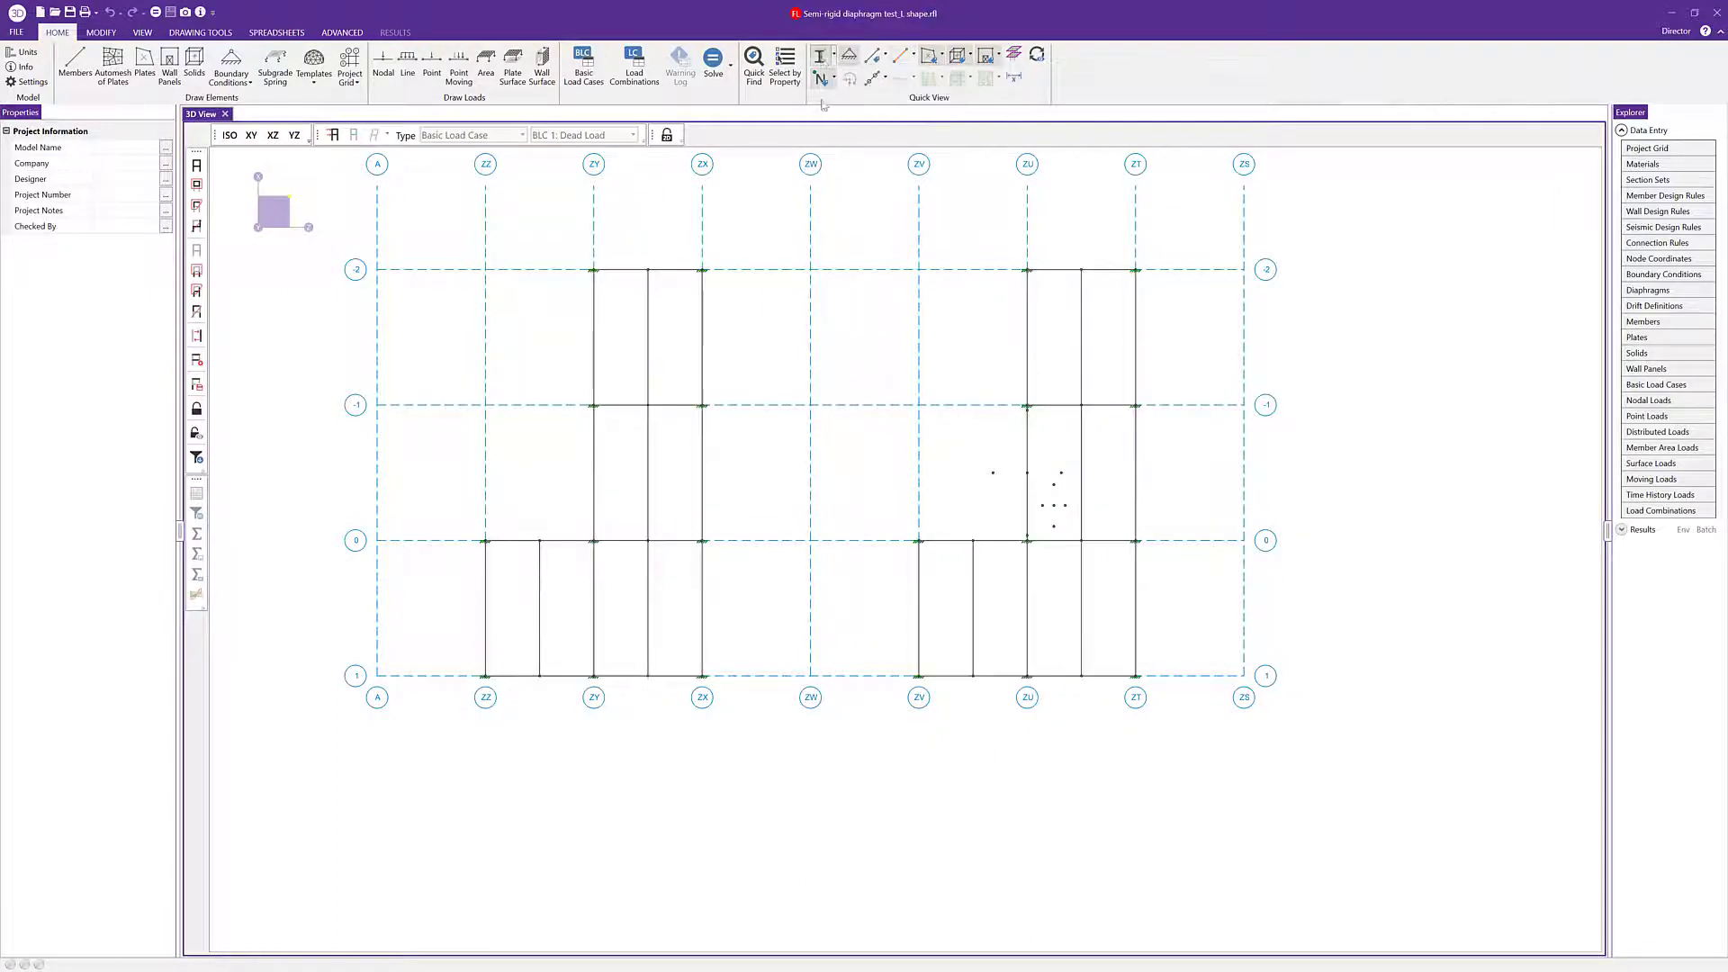
pyautogui.click(1013, 54)
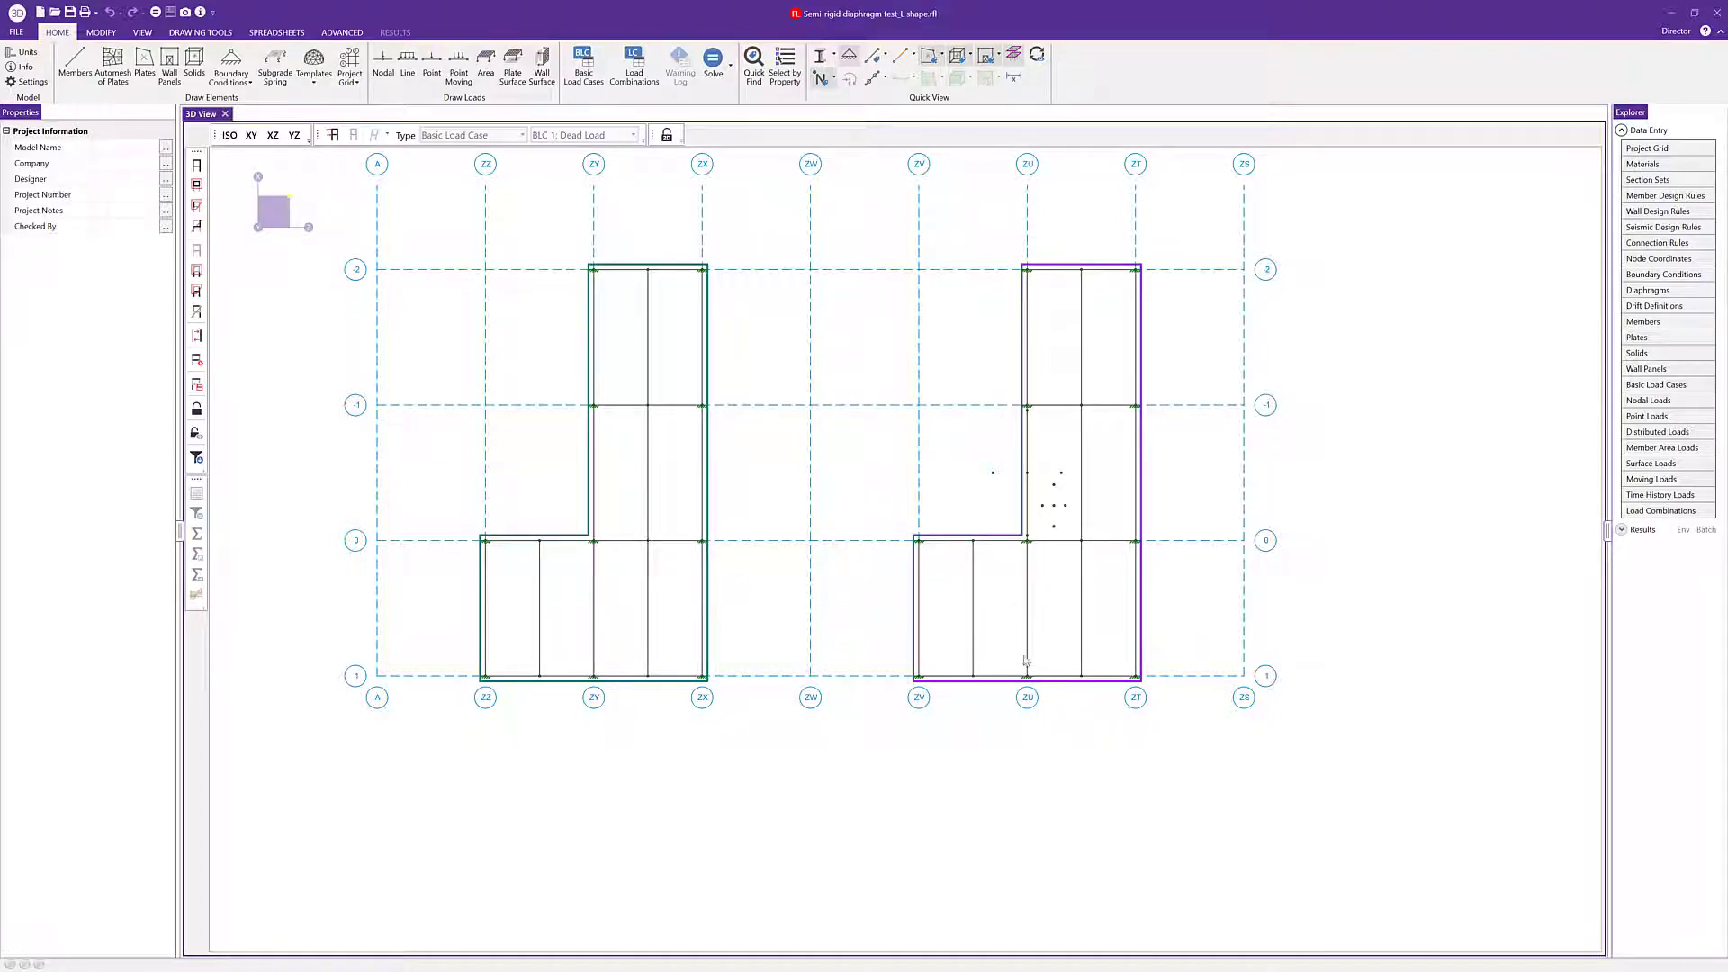
pyautogui.click(1647, 289)
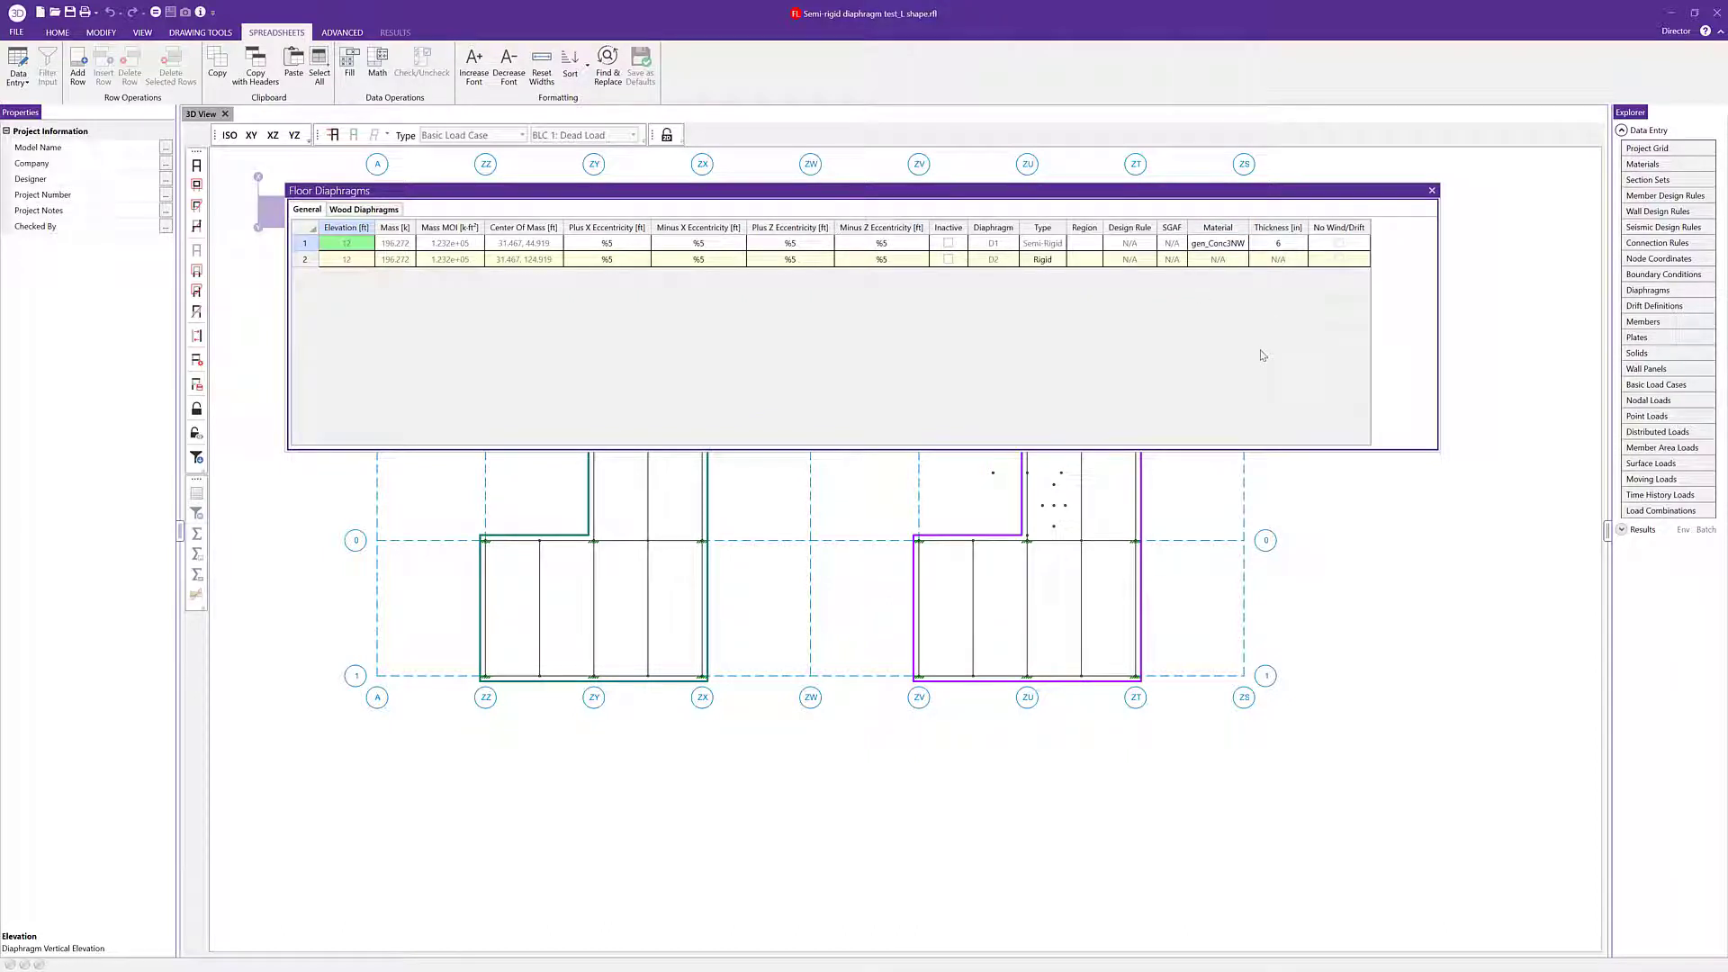
pyautogui.click(1431, 191)
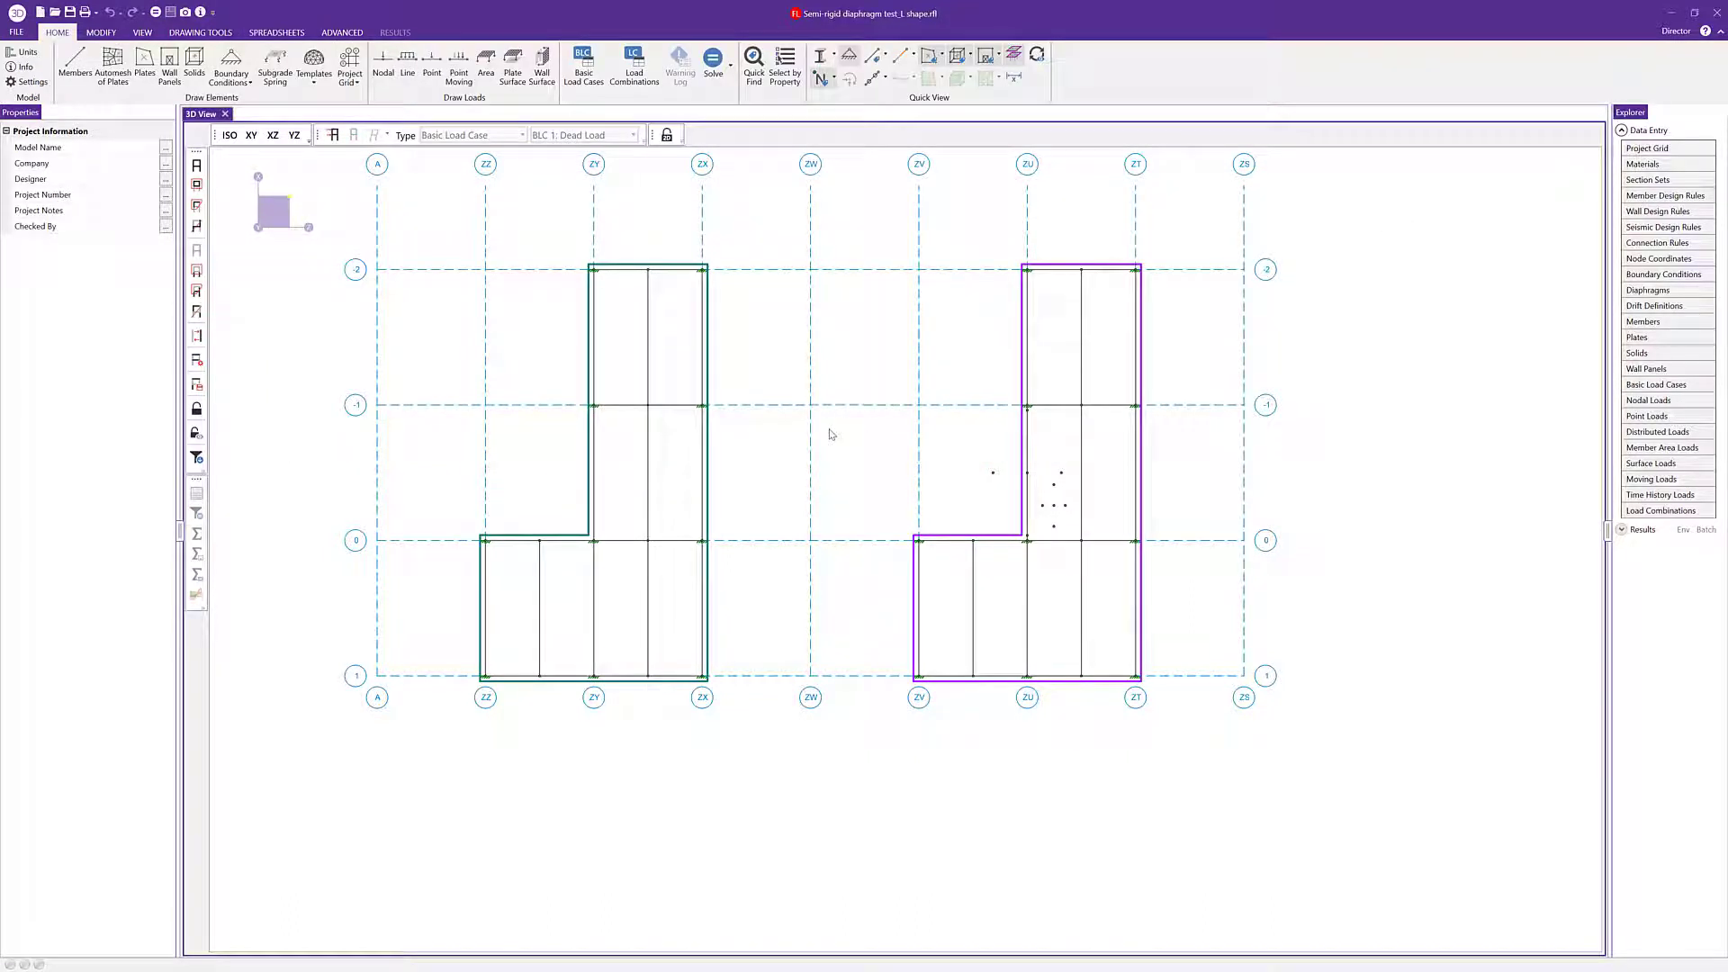
# Display the loads for Wind Load X, then for Semi-Rigid Wind Load +X
pyautogui.click(334, 136)
pyautogui.click(612, 135)
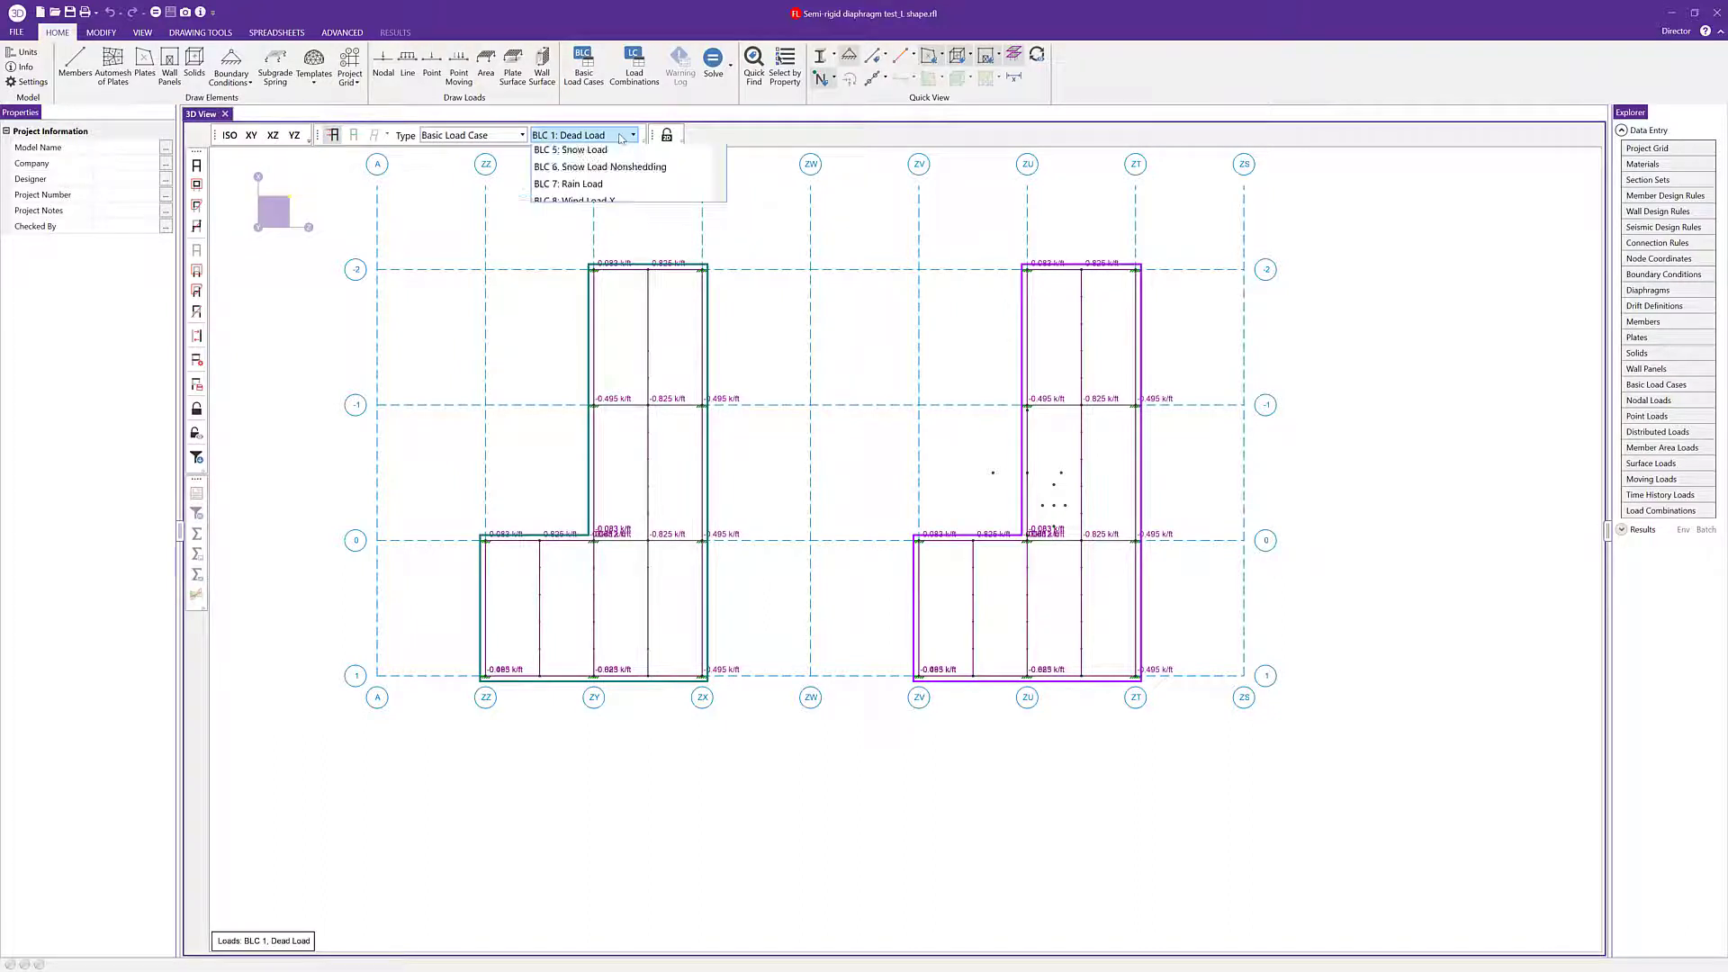
pyautogui.scroll(-1, 634, 225)
pyautogui.click(637, 243)
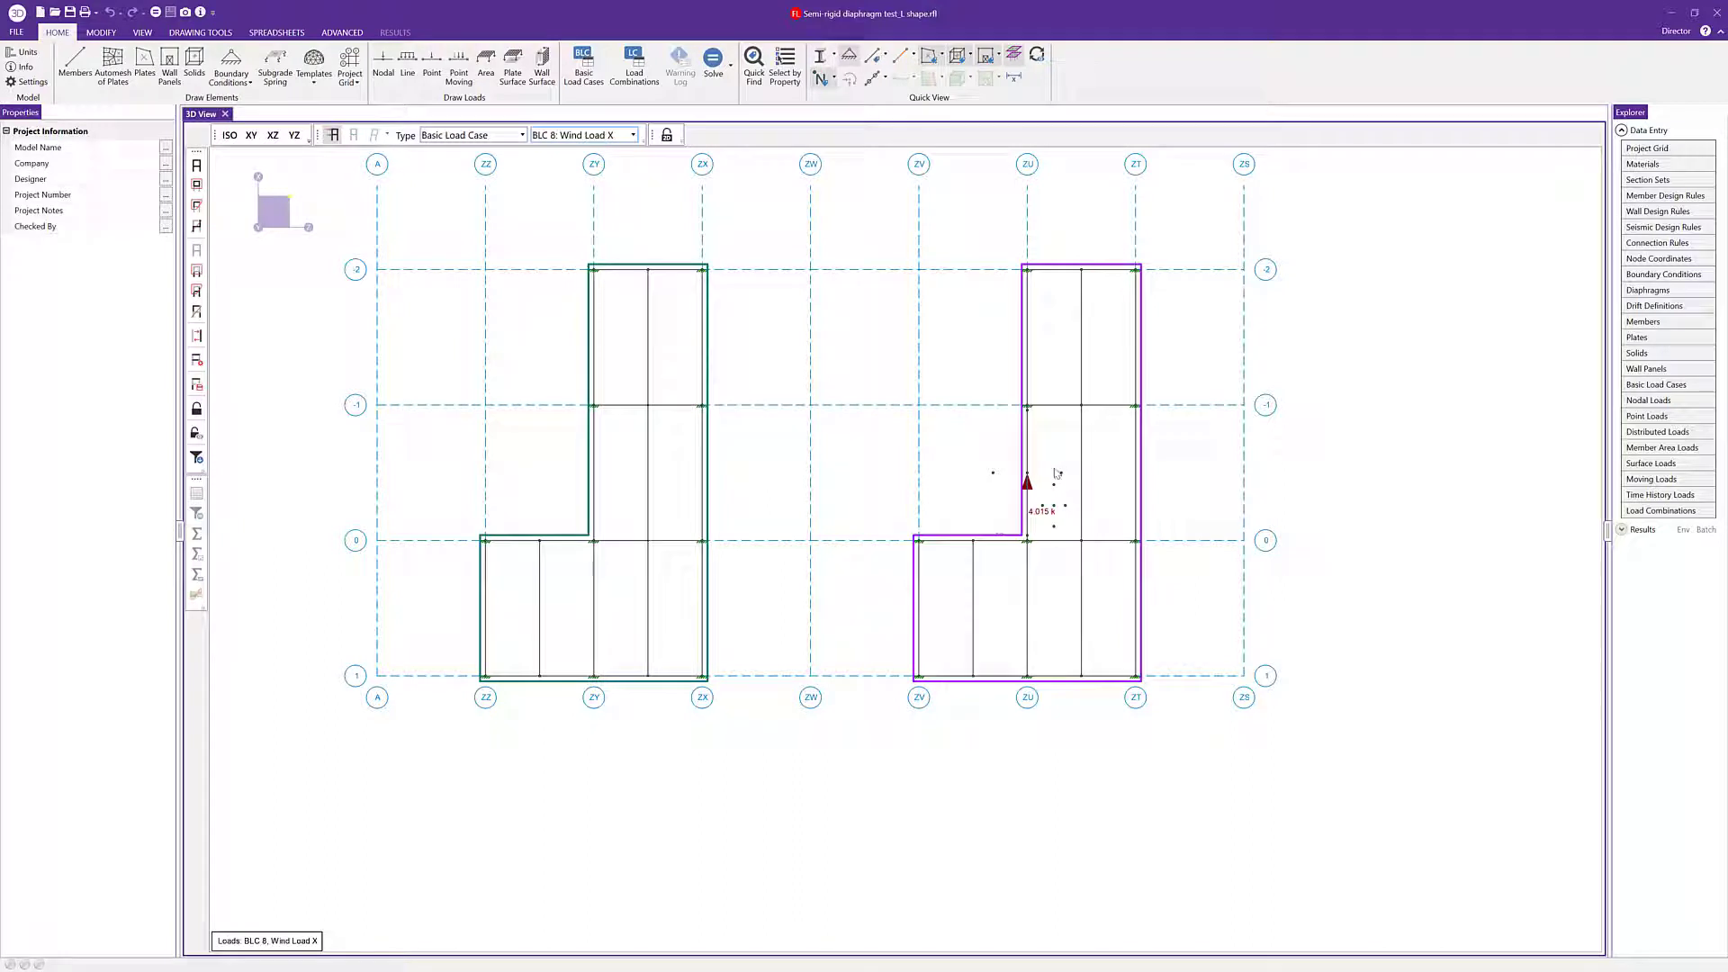
pyautogui.click(609, 135)
pyautogui.scroll(-3, 636, 220)
pyautogui.scroll(-3, 636, 221)
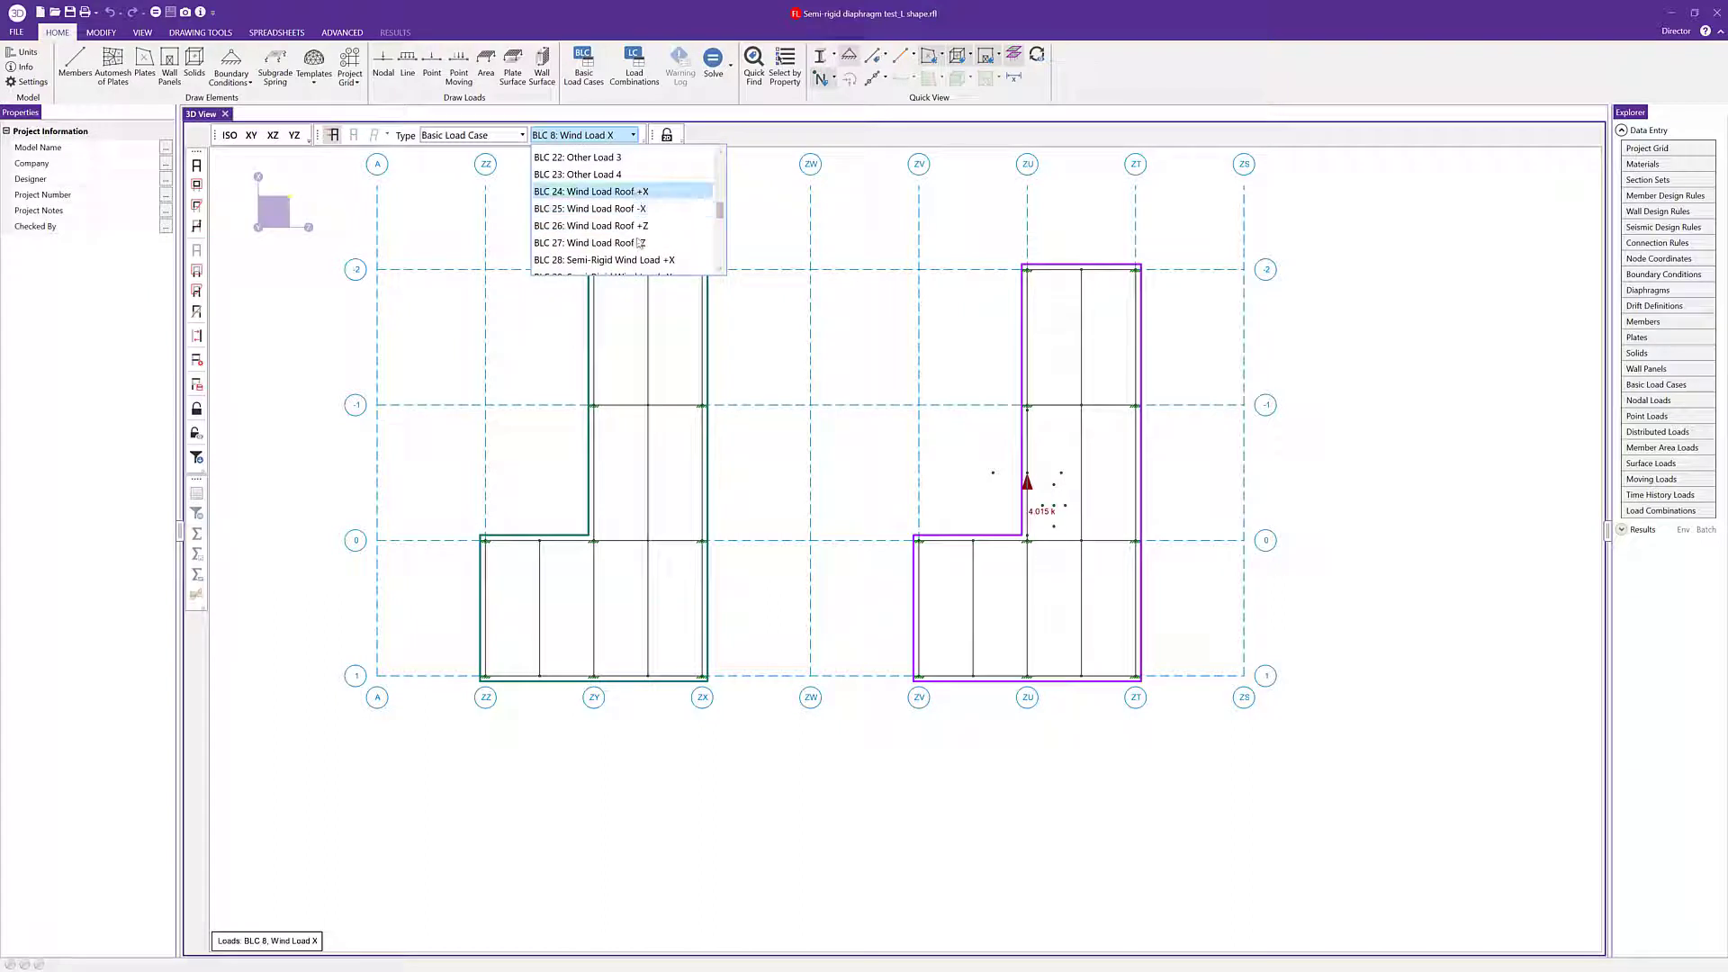
pyautogui.click(604, 261)
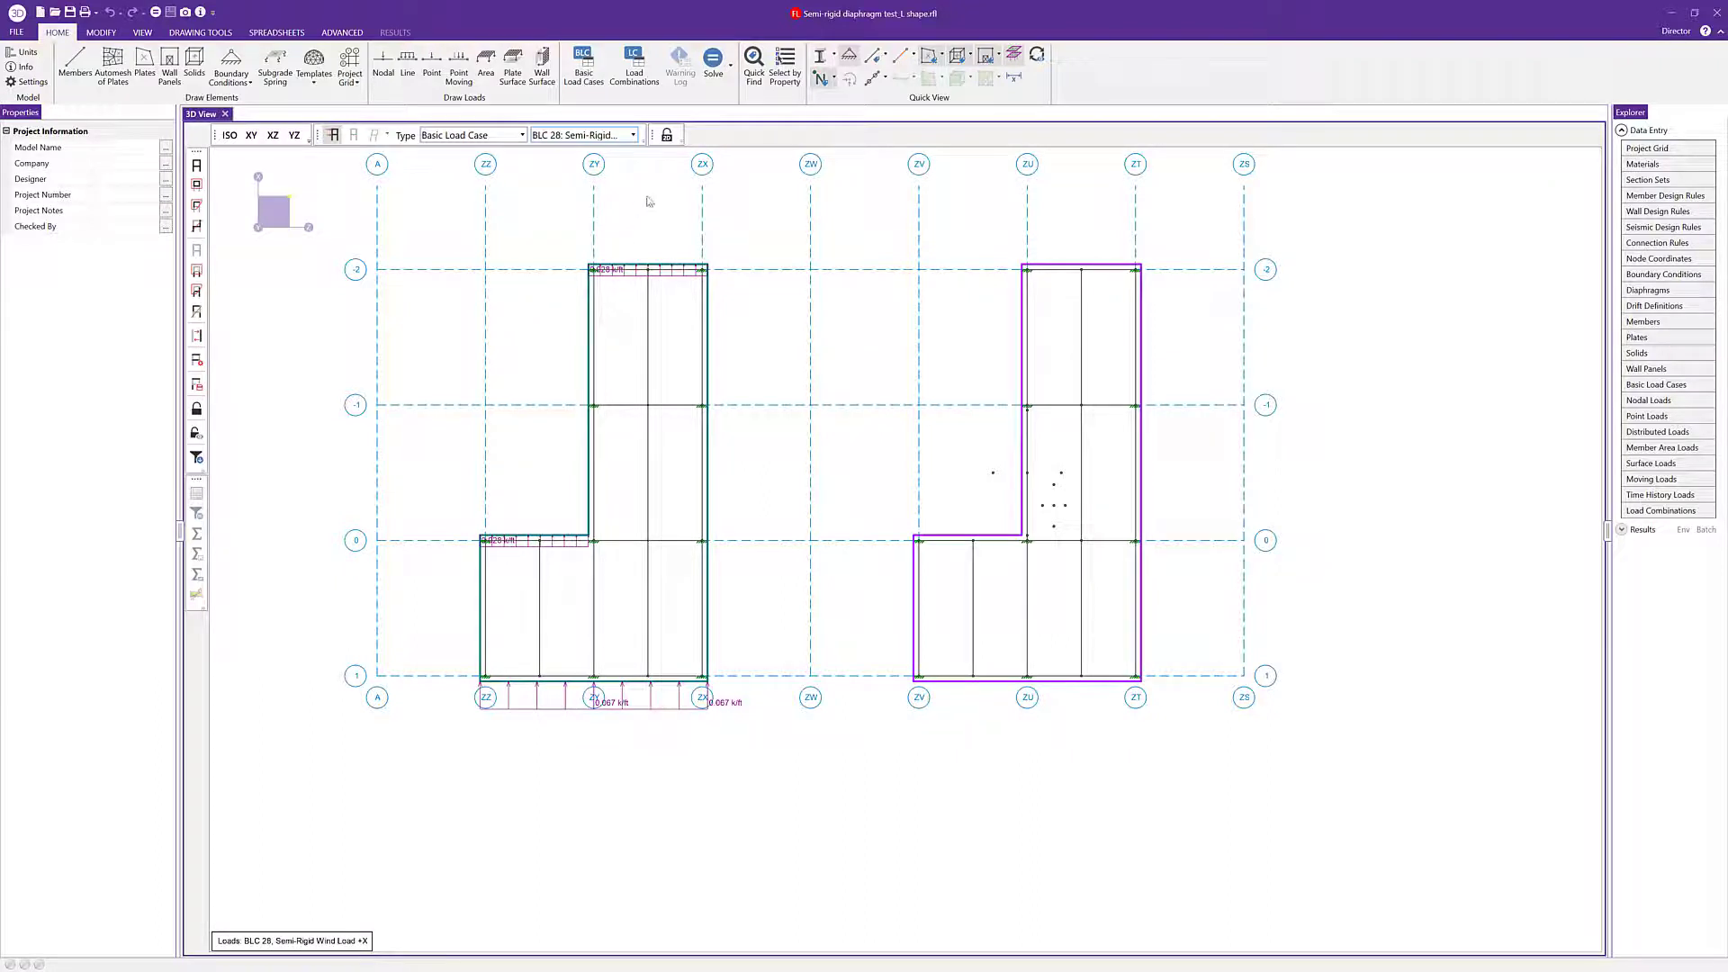
# Display the loads for Partial X Wind Load 1, then for Semi-Rigid Wind Load +XP1
pyautogui.click(620, 140)
pyautogui.scroll(5, 627, 248)
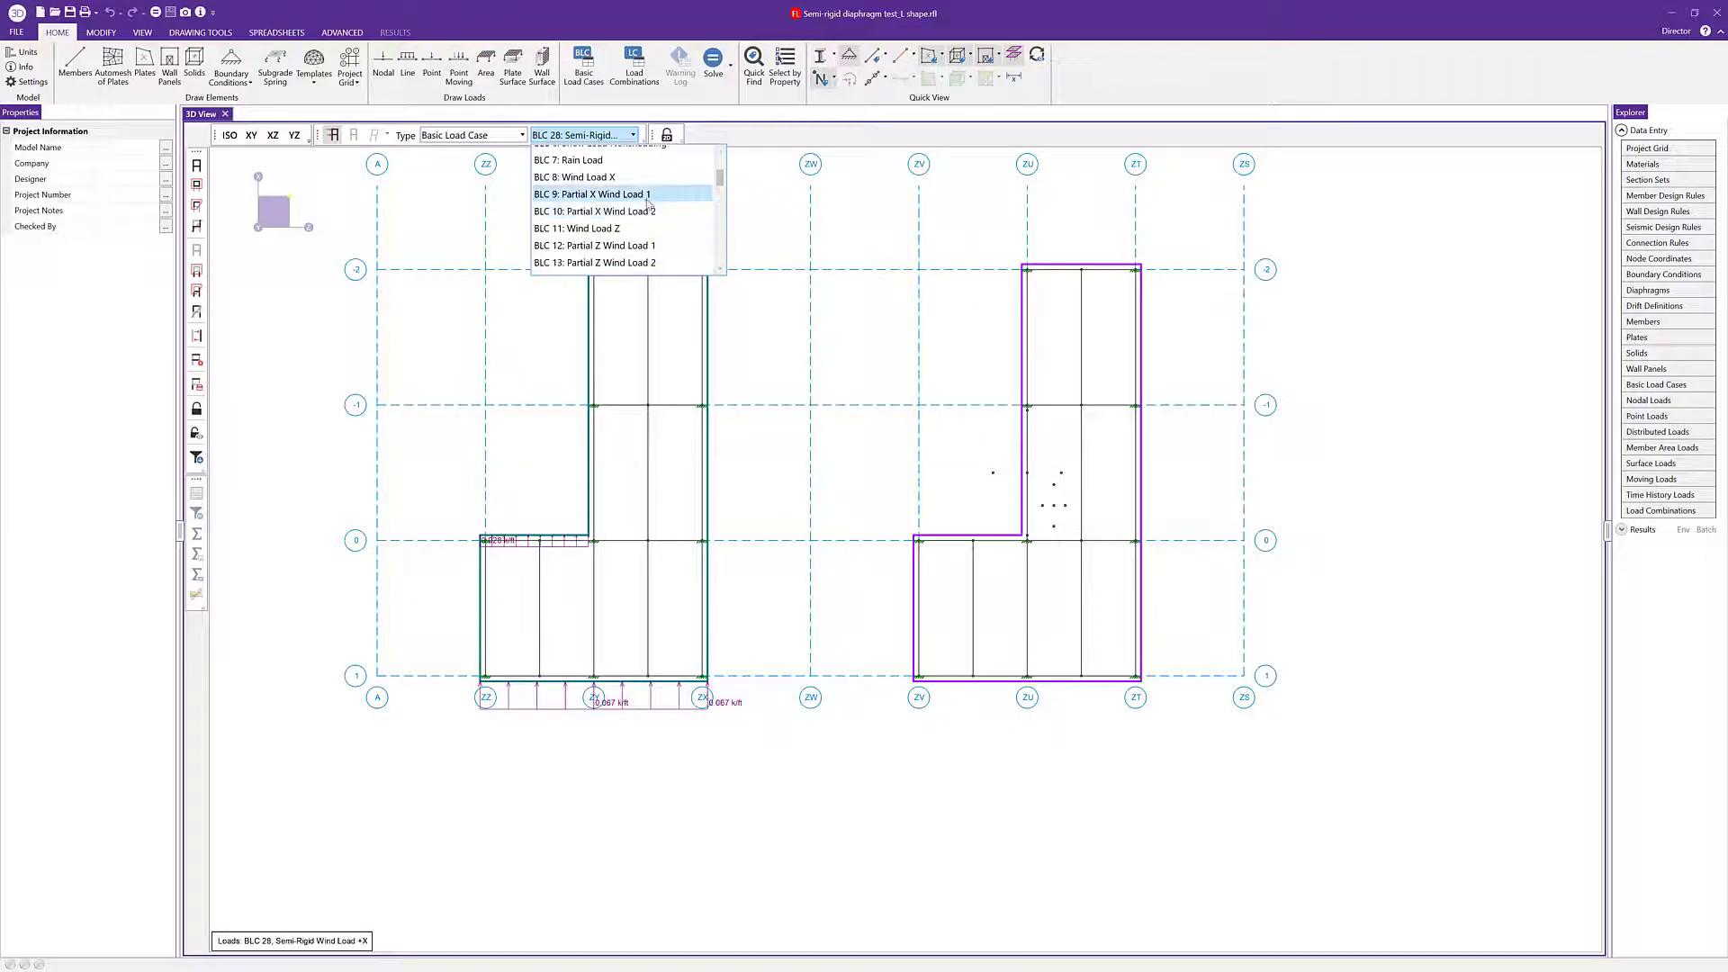
pyautogui.click(612, 162)
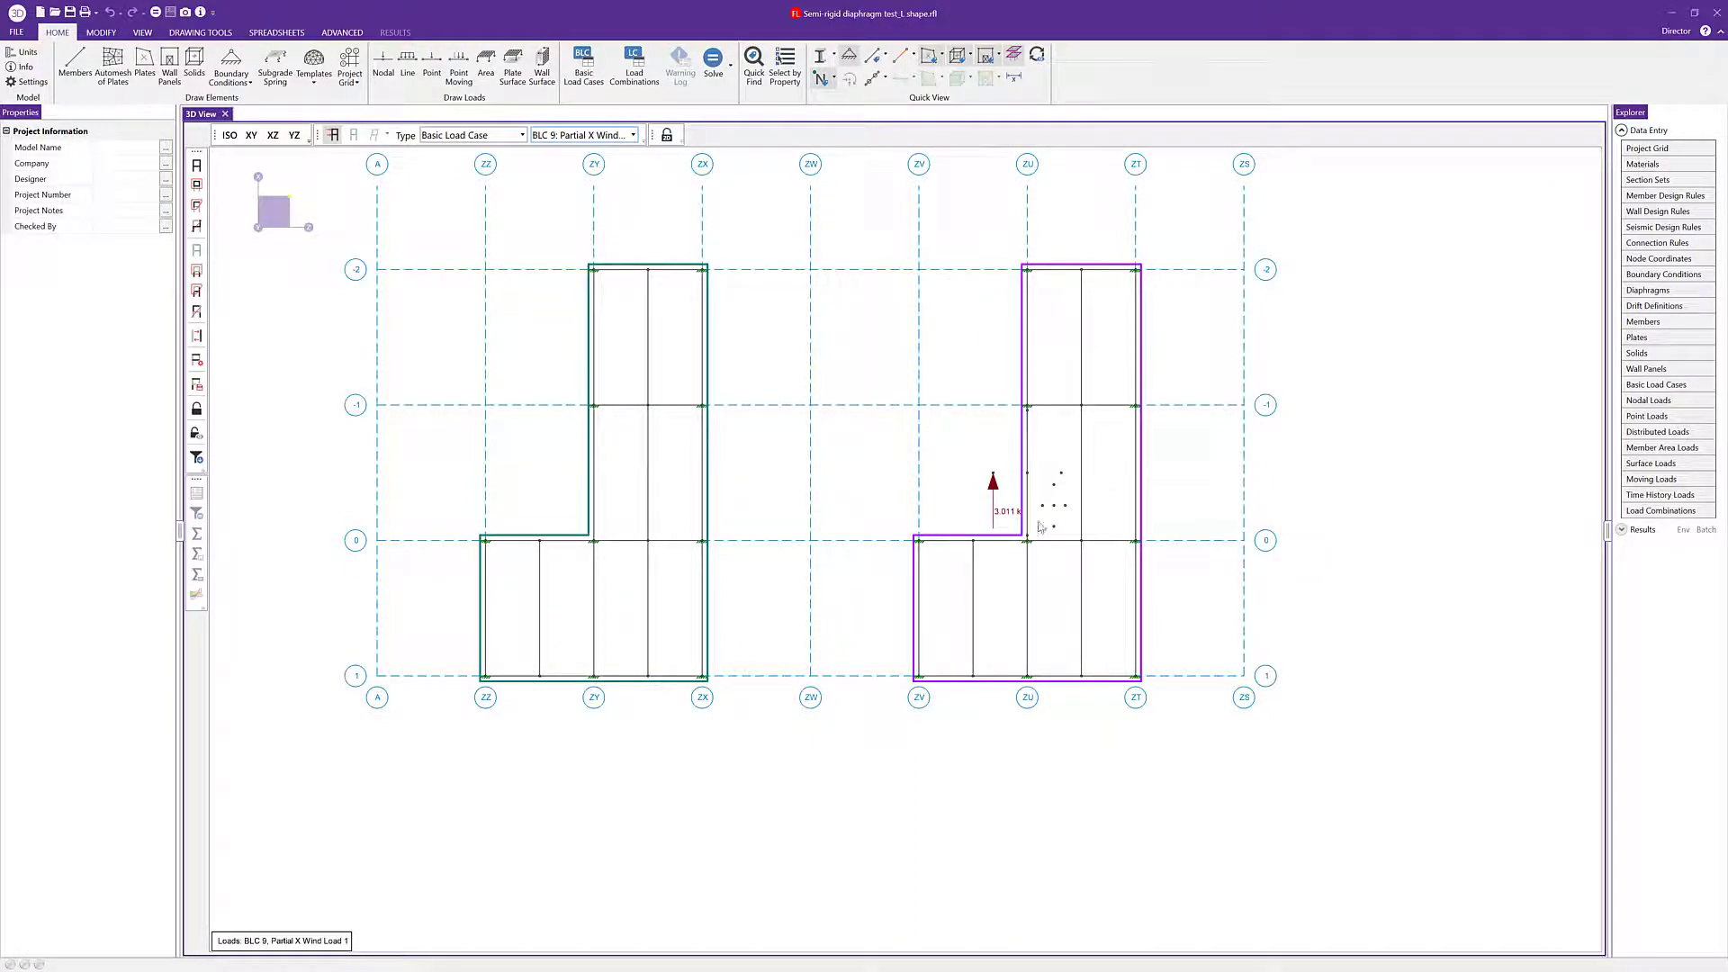
pyautogui.click(594, 135)
pyautogui.scroll(-6, 640, 245)
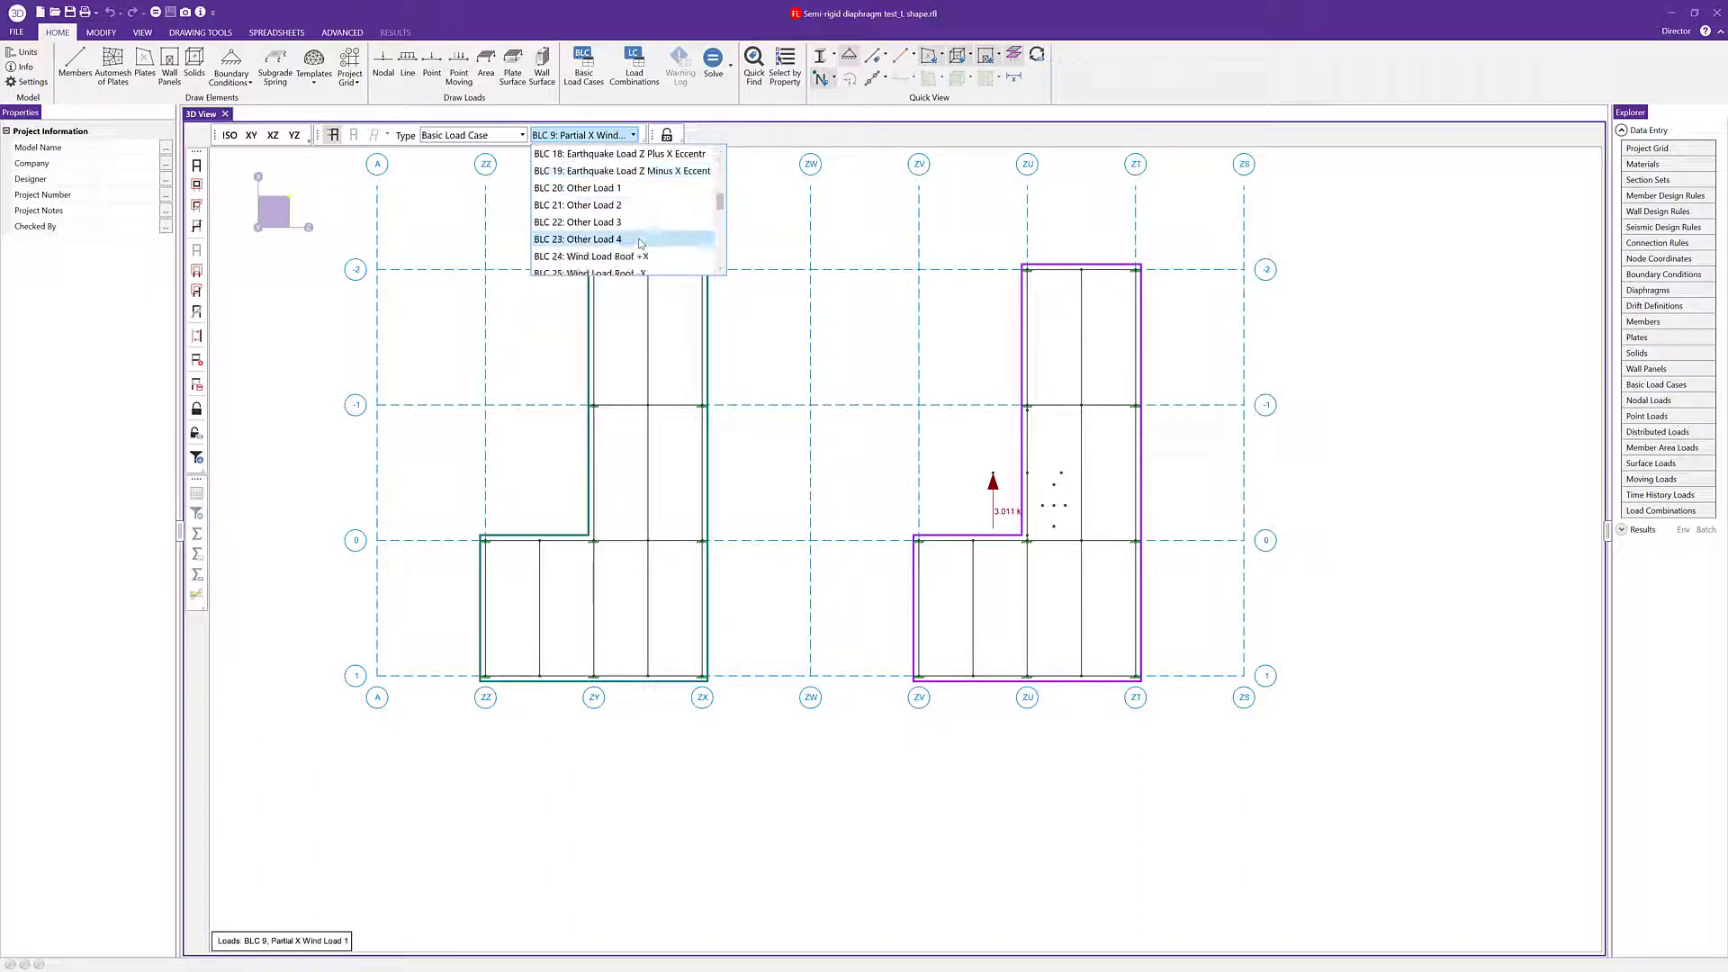
pyautogui.scroll(-2, 639, 245)
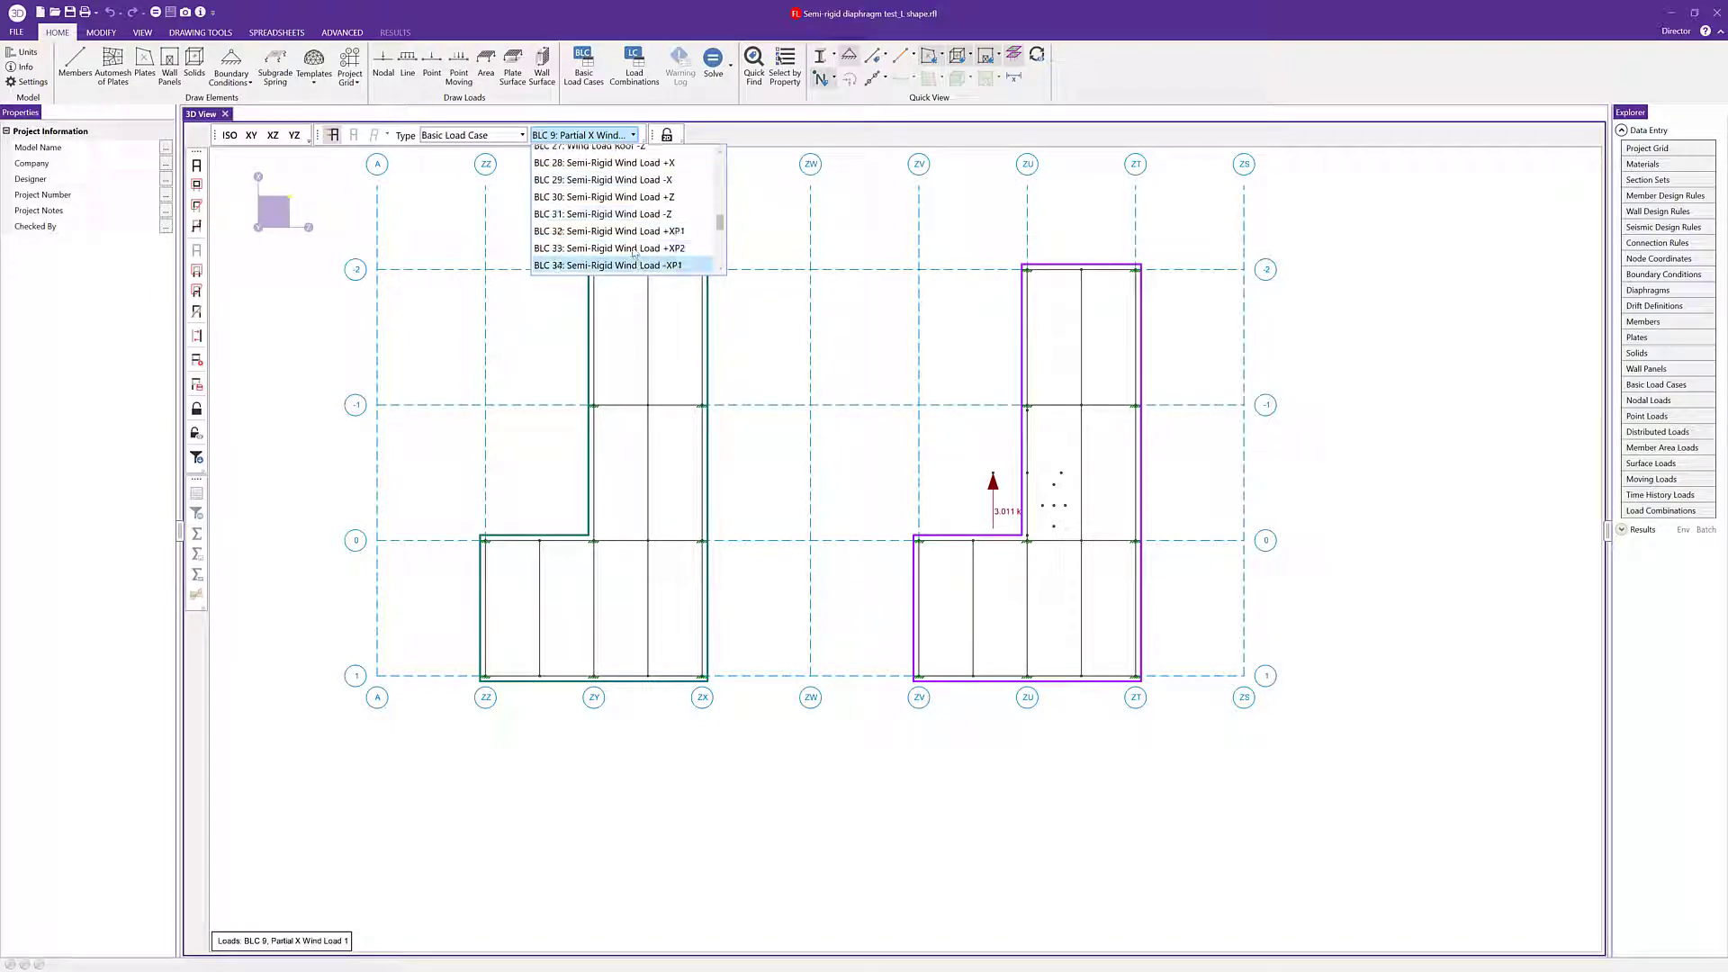
pyautogui.click(635, 231)
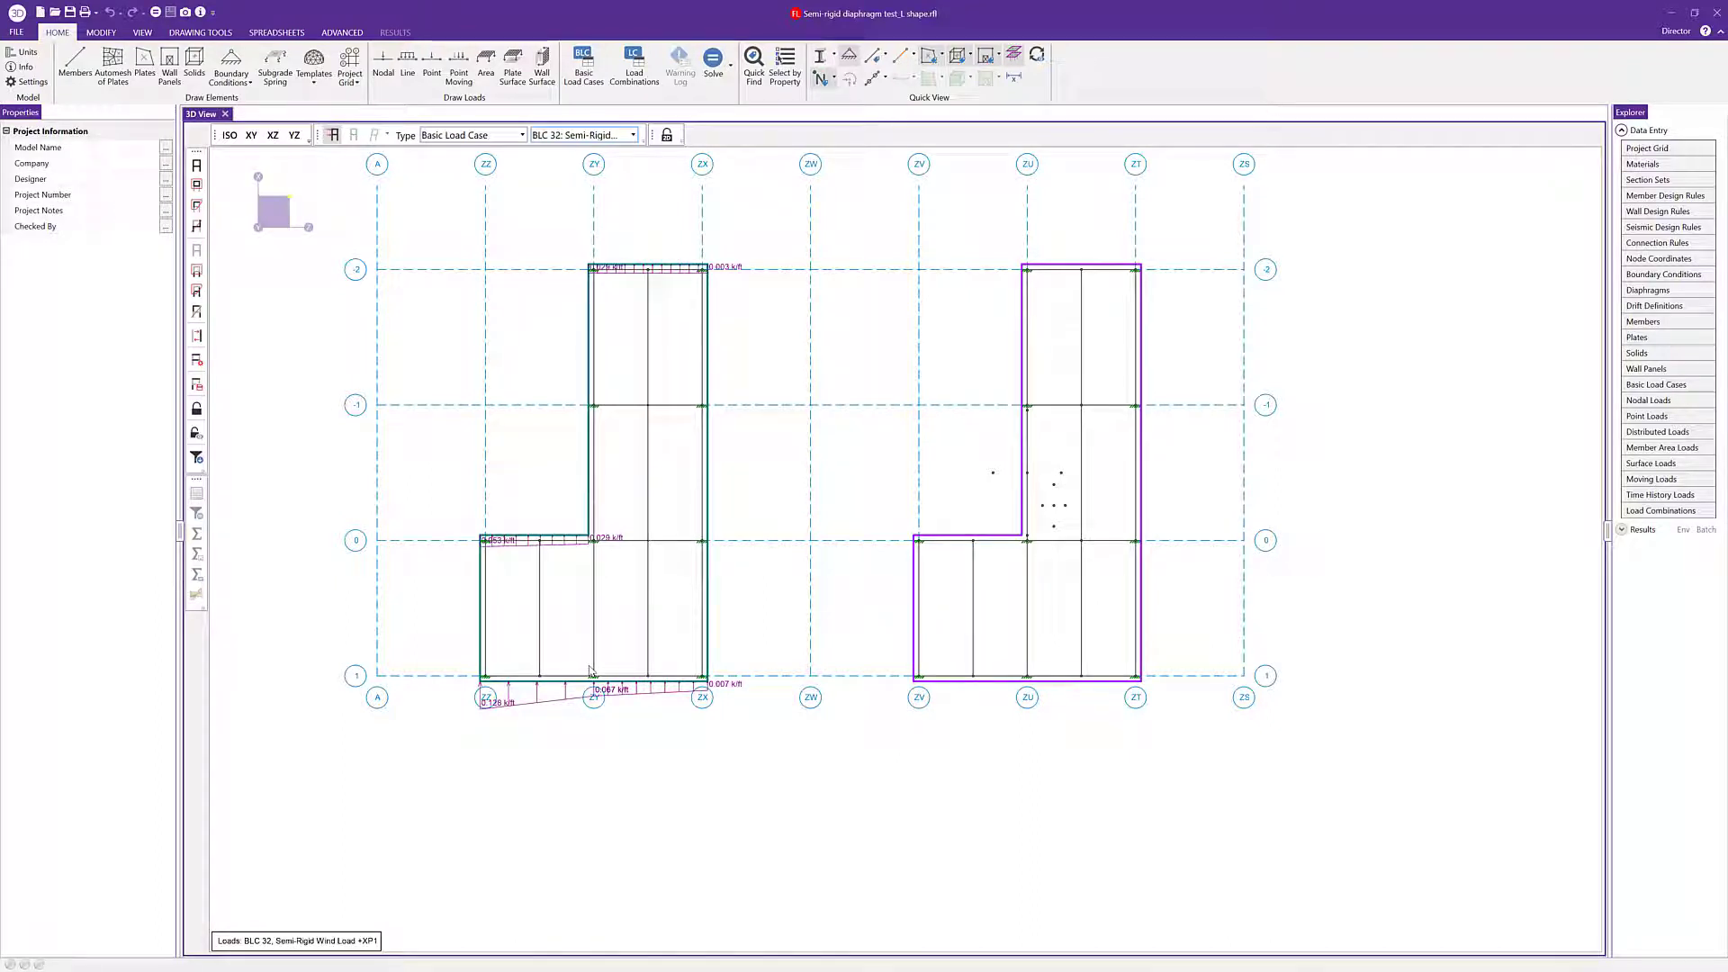
# Display the Earthquake Load X loads, then BLC 15: Earthquake Load X Plus Z Eccentric
pyautogui.click(595, 135)
pyautogui.scroll(3, 651, 232)
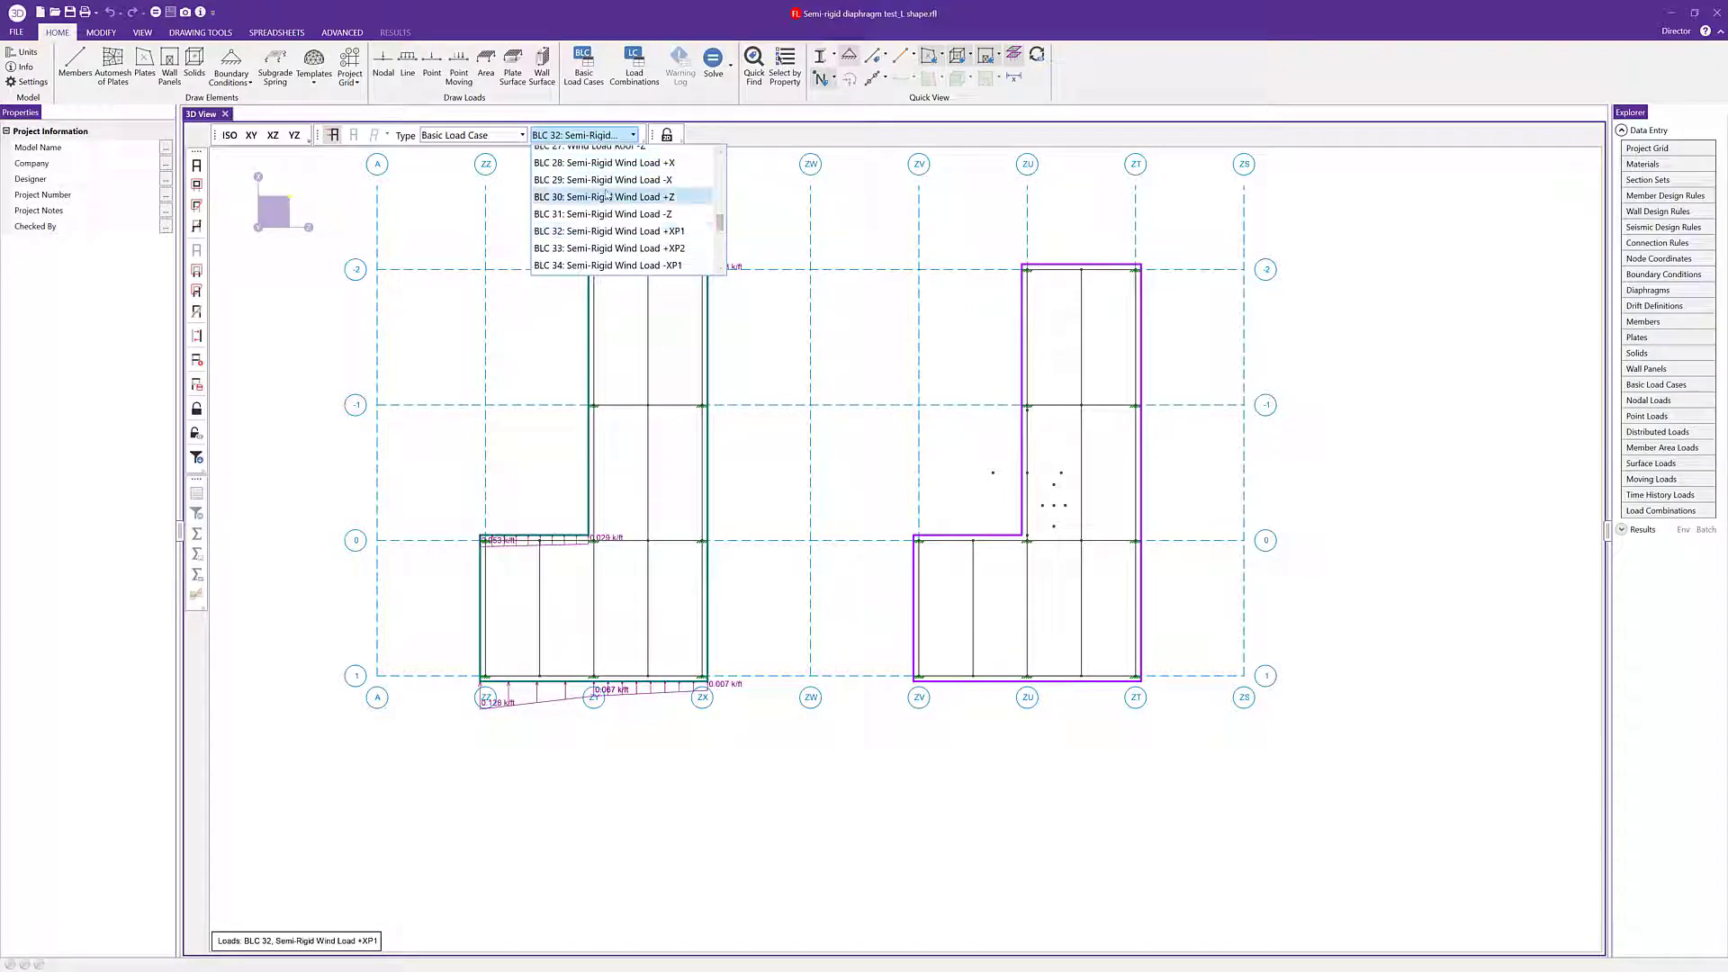
pyautogui.scroll(4, 650, 231)
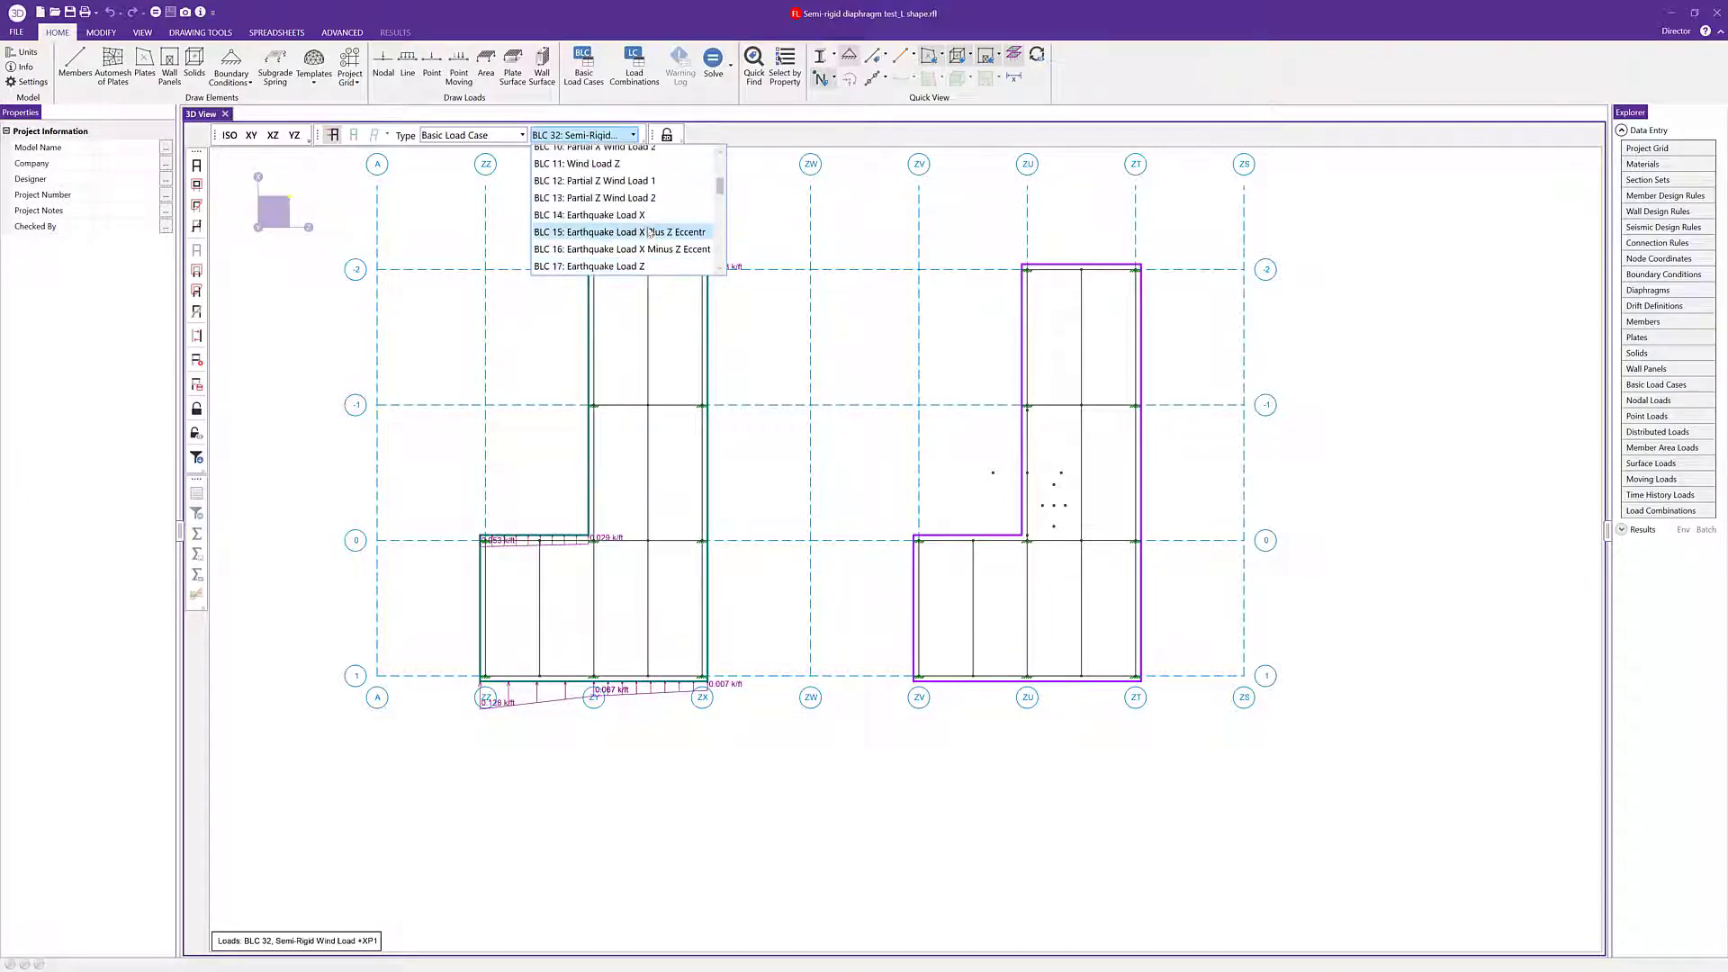
pyautogui.click(627, 217)
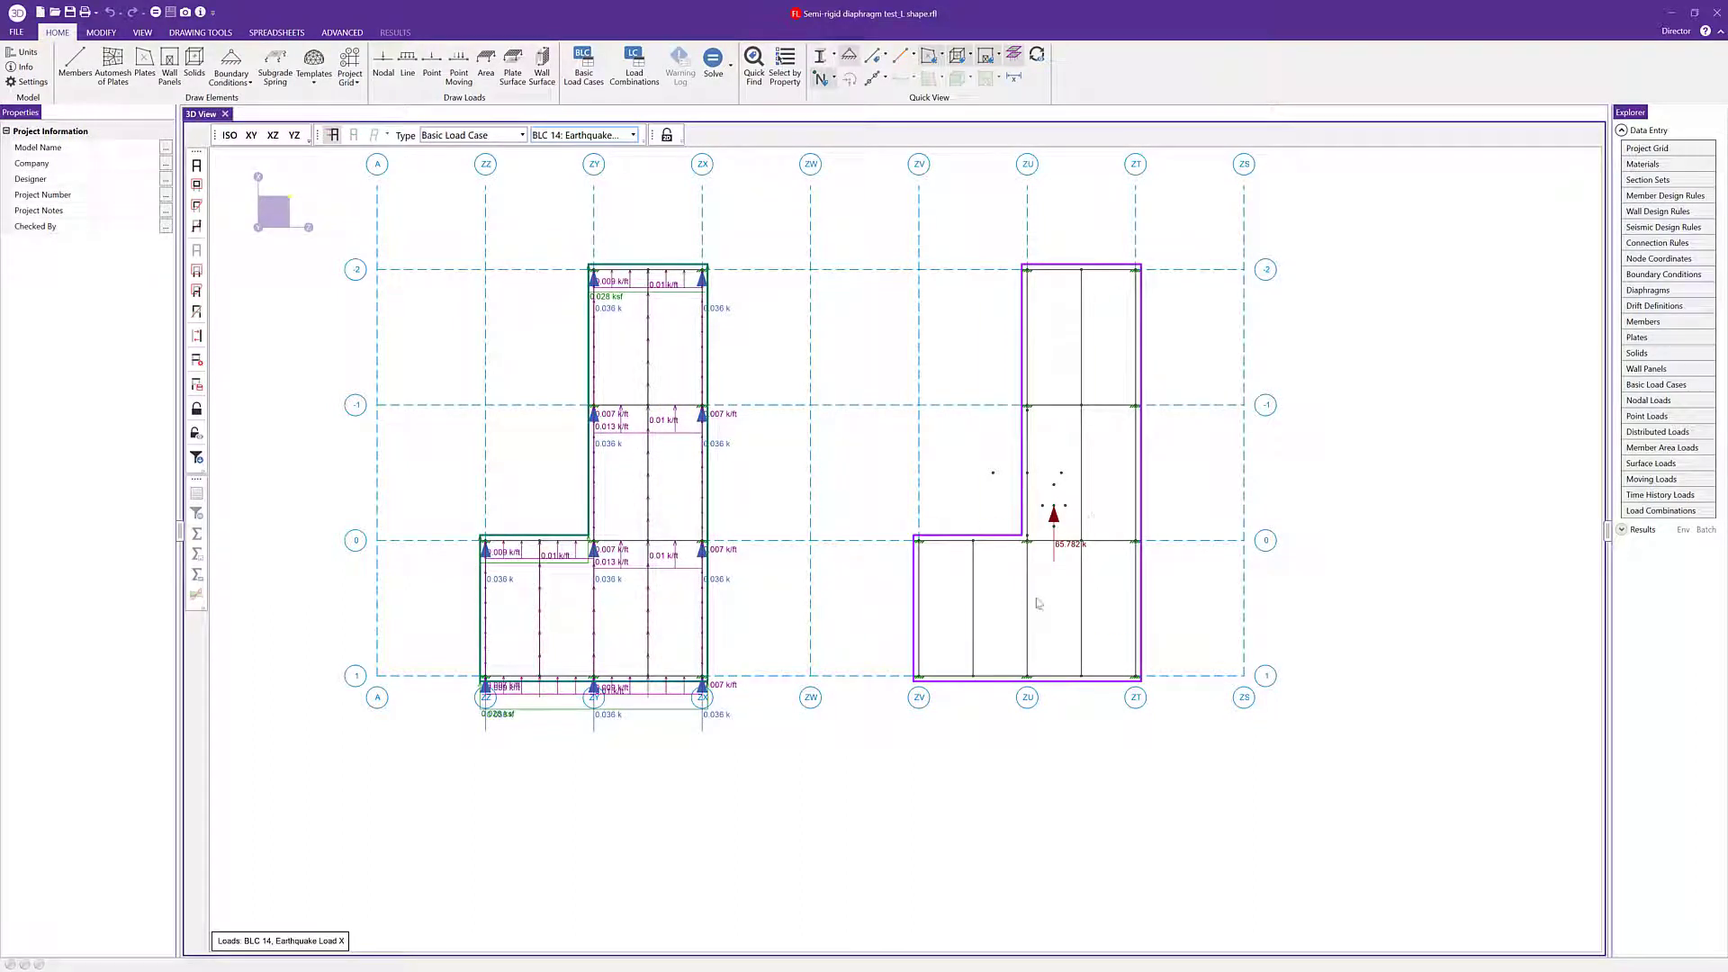
pyautogui.click(612, 135)
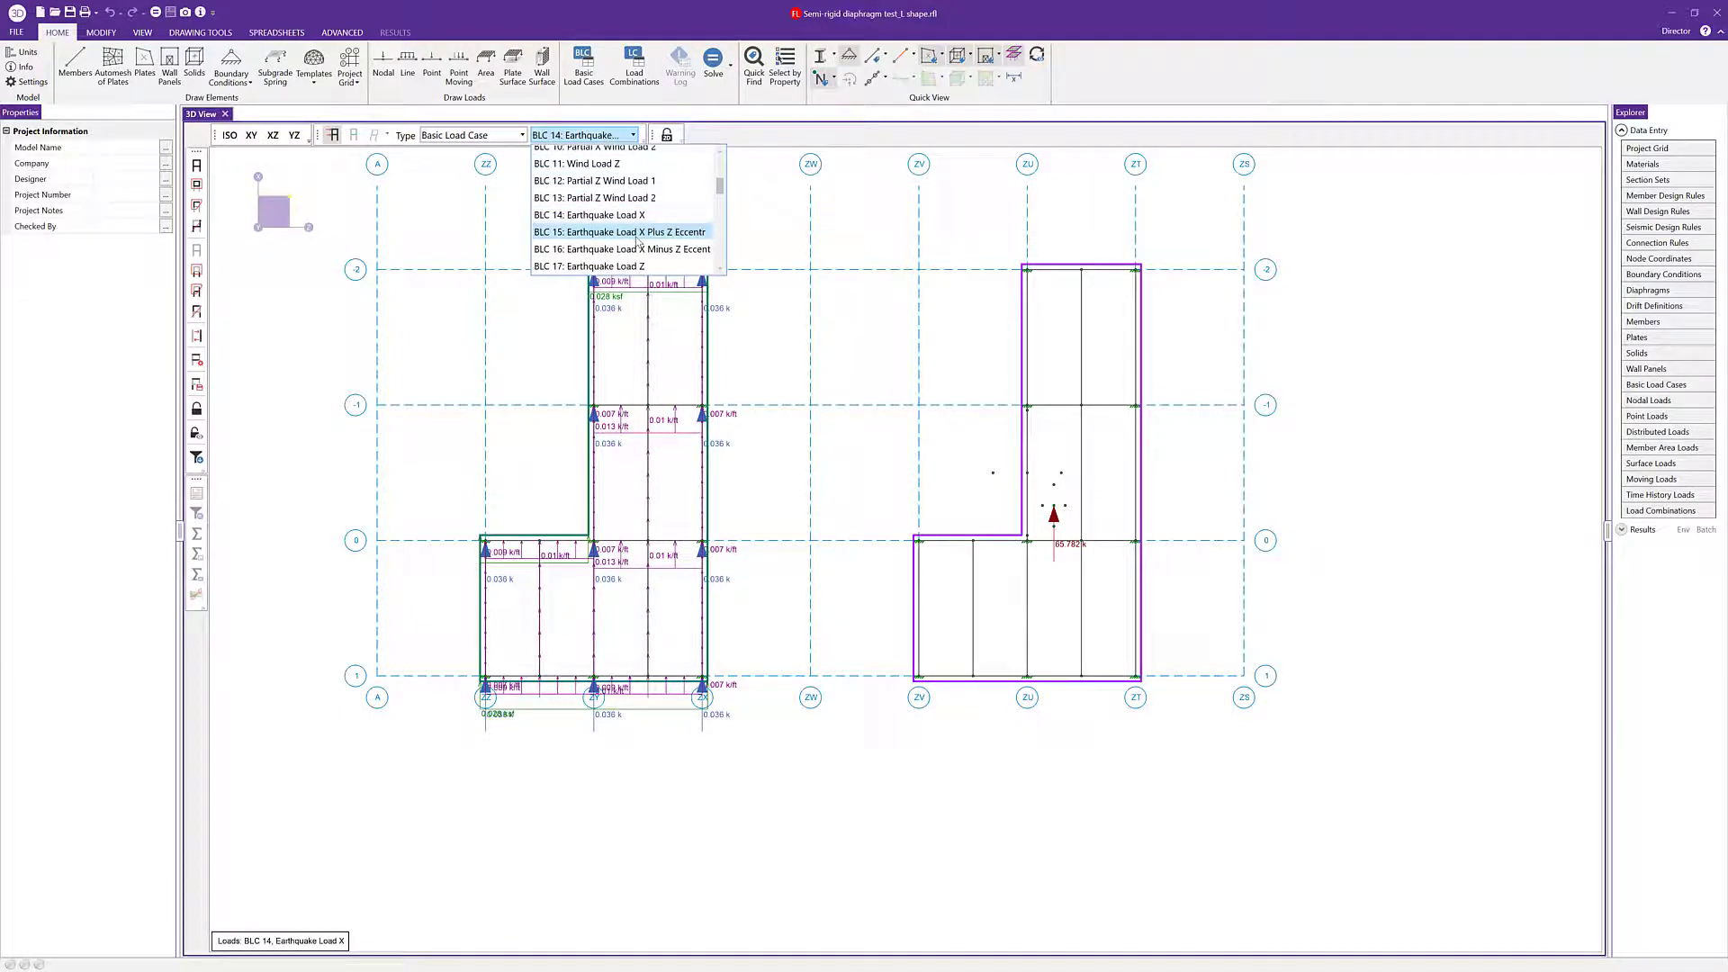
pyautogui.click(638, 236)
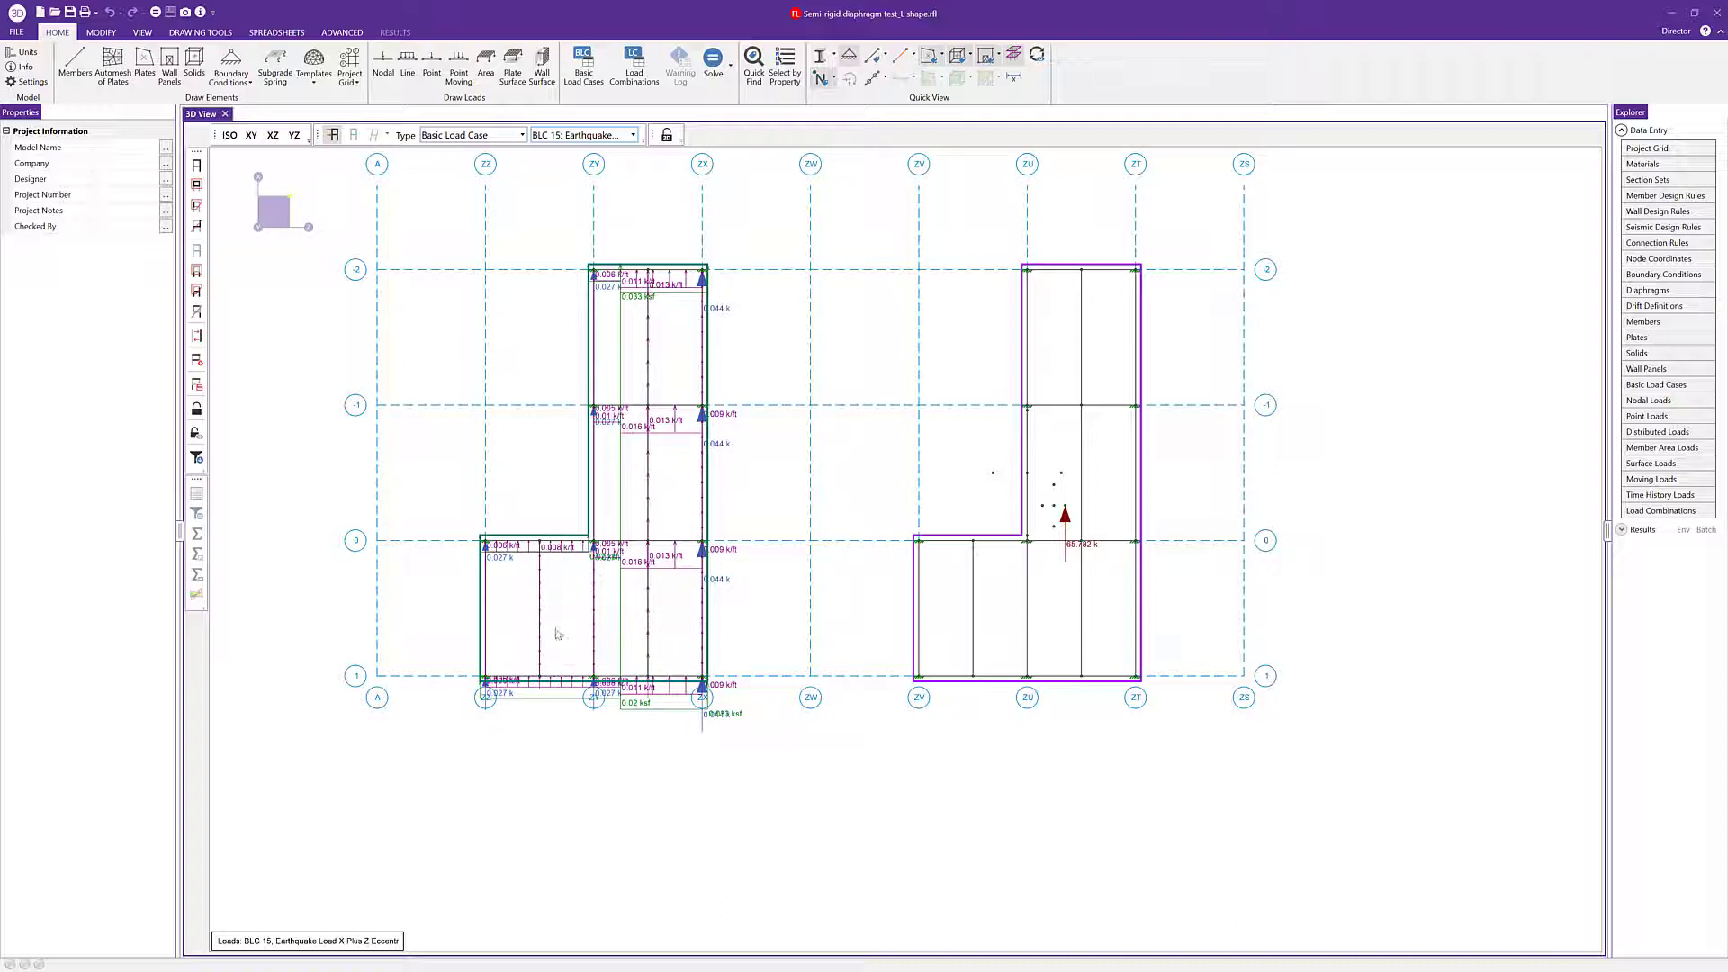
# Open the Load Combinations table enlarged to all 16 rows, and review the generator's wind and seismic options without generating anything
pyautogui.click(635, 68)
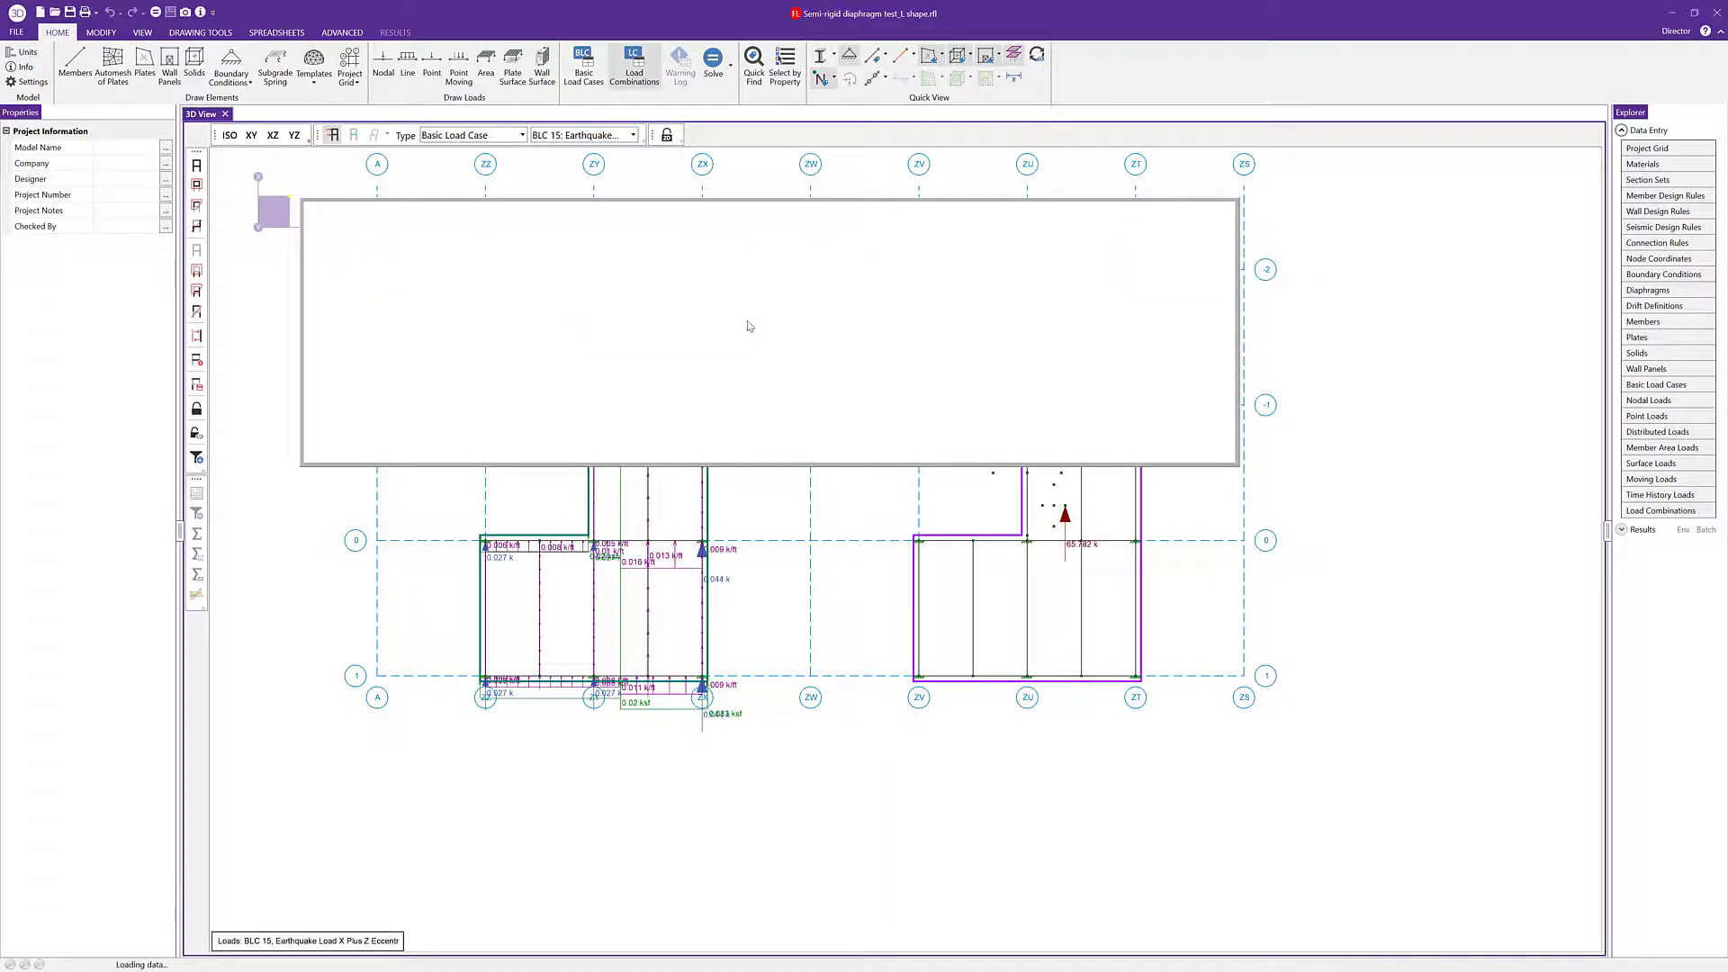
pyautogui.moveTo(693, 470); pyautogui.dragTo(690, 567)
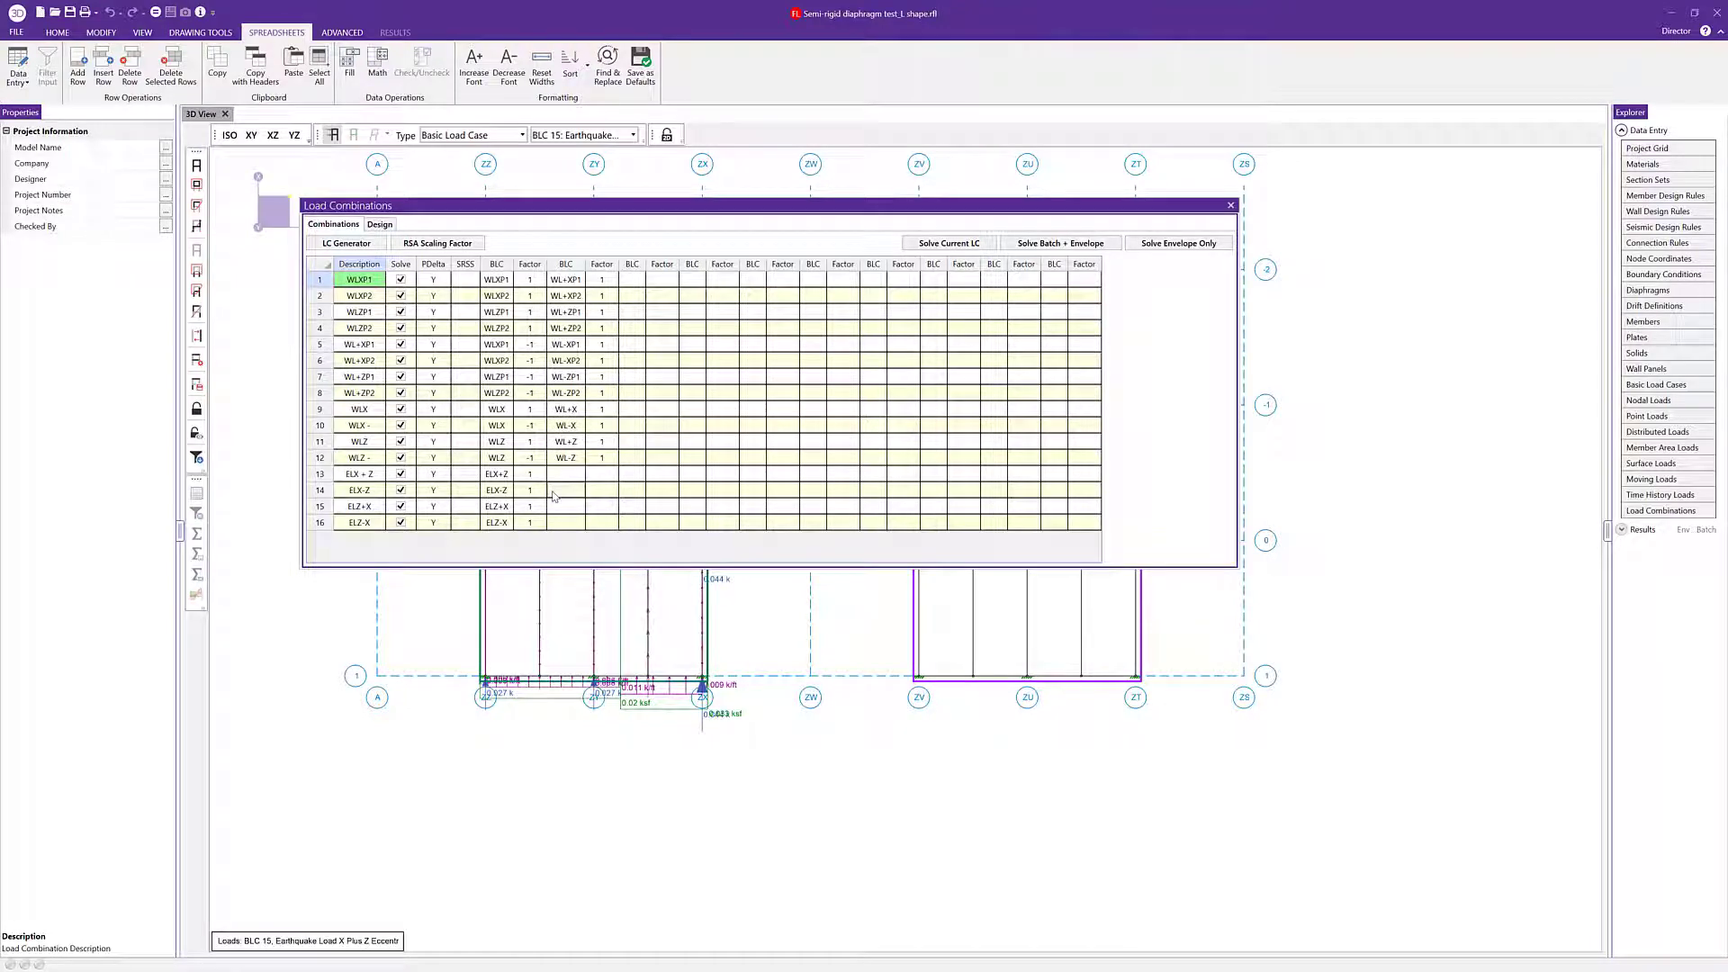
pyautogui.click(346, 243)
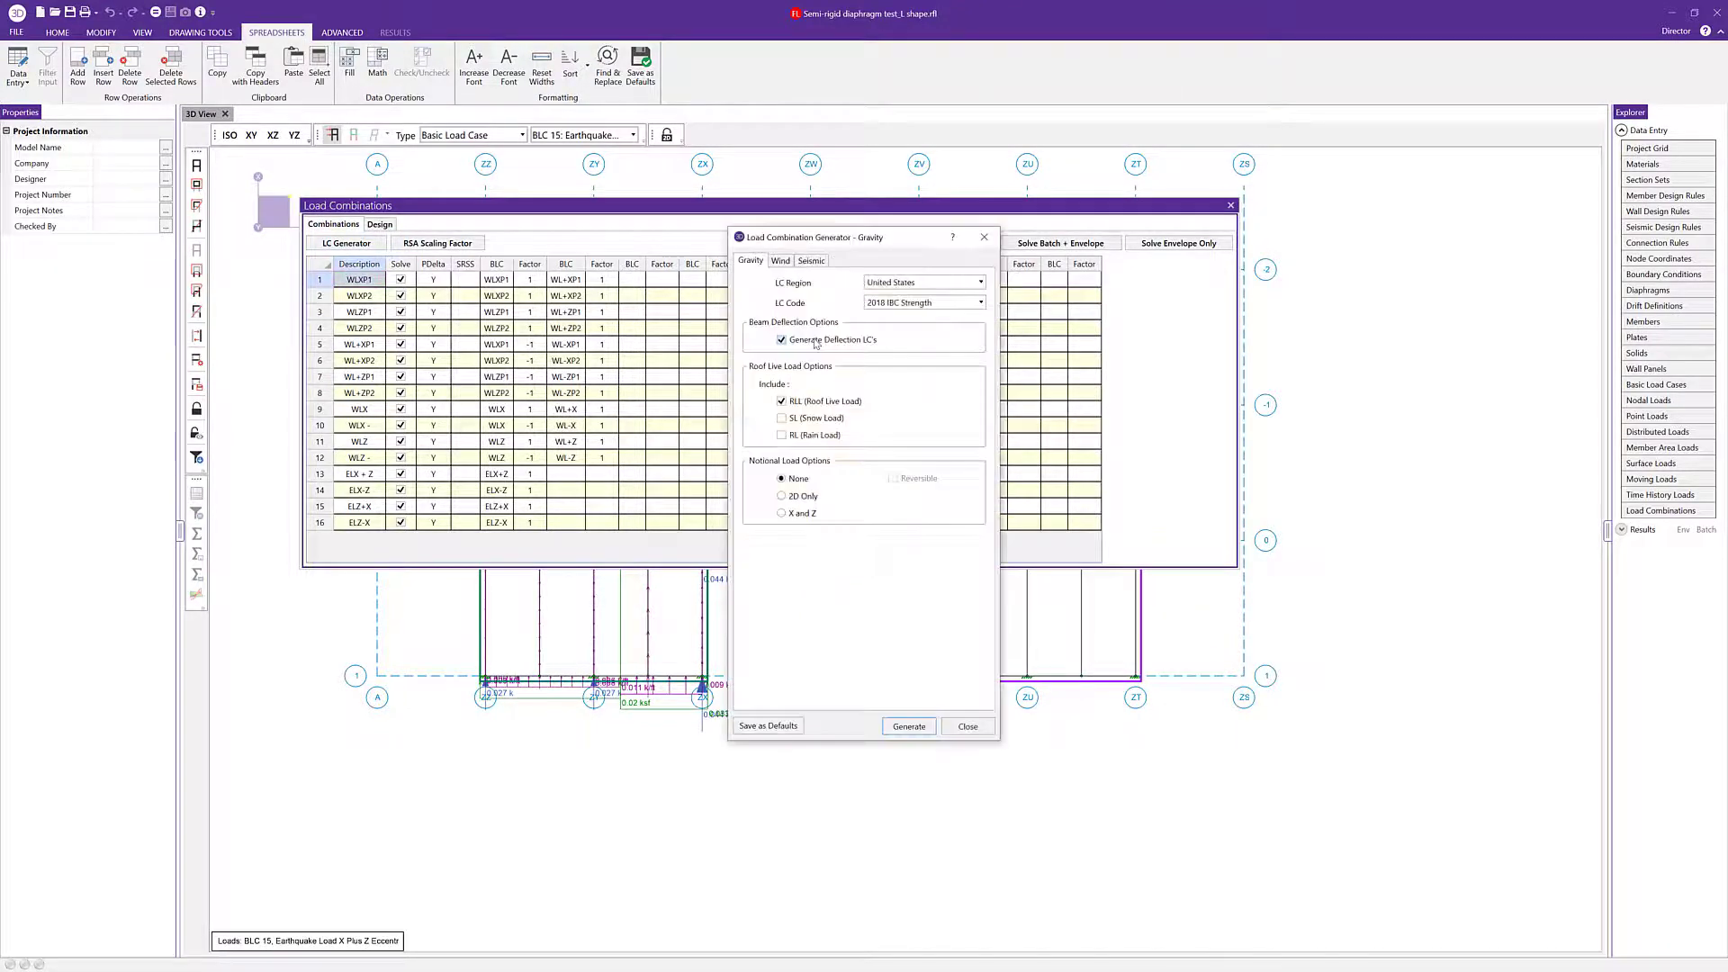
pyautogui.click(780, 261)
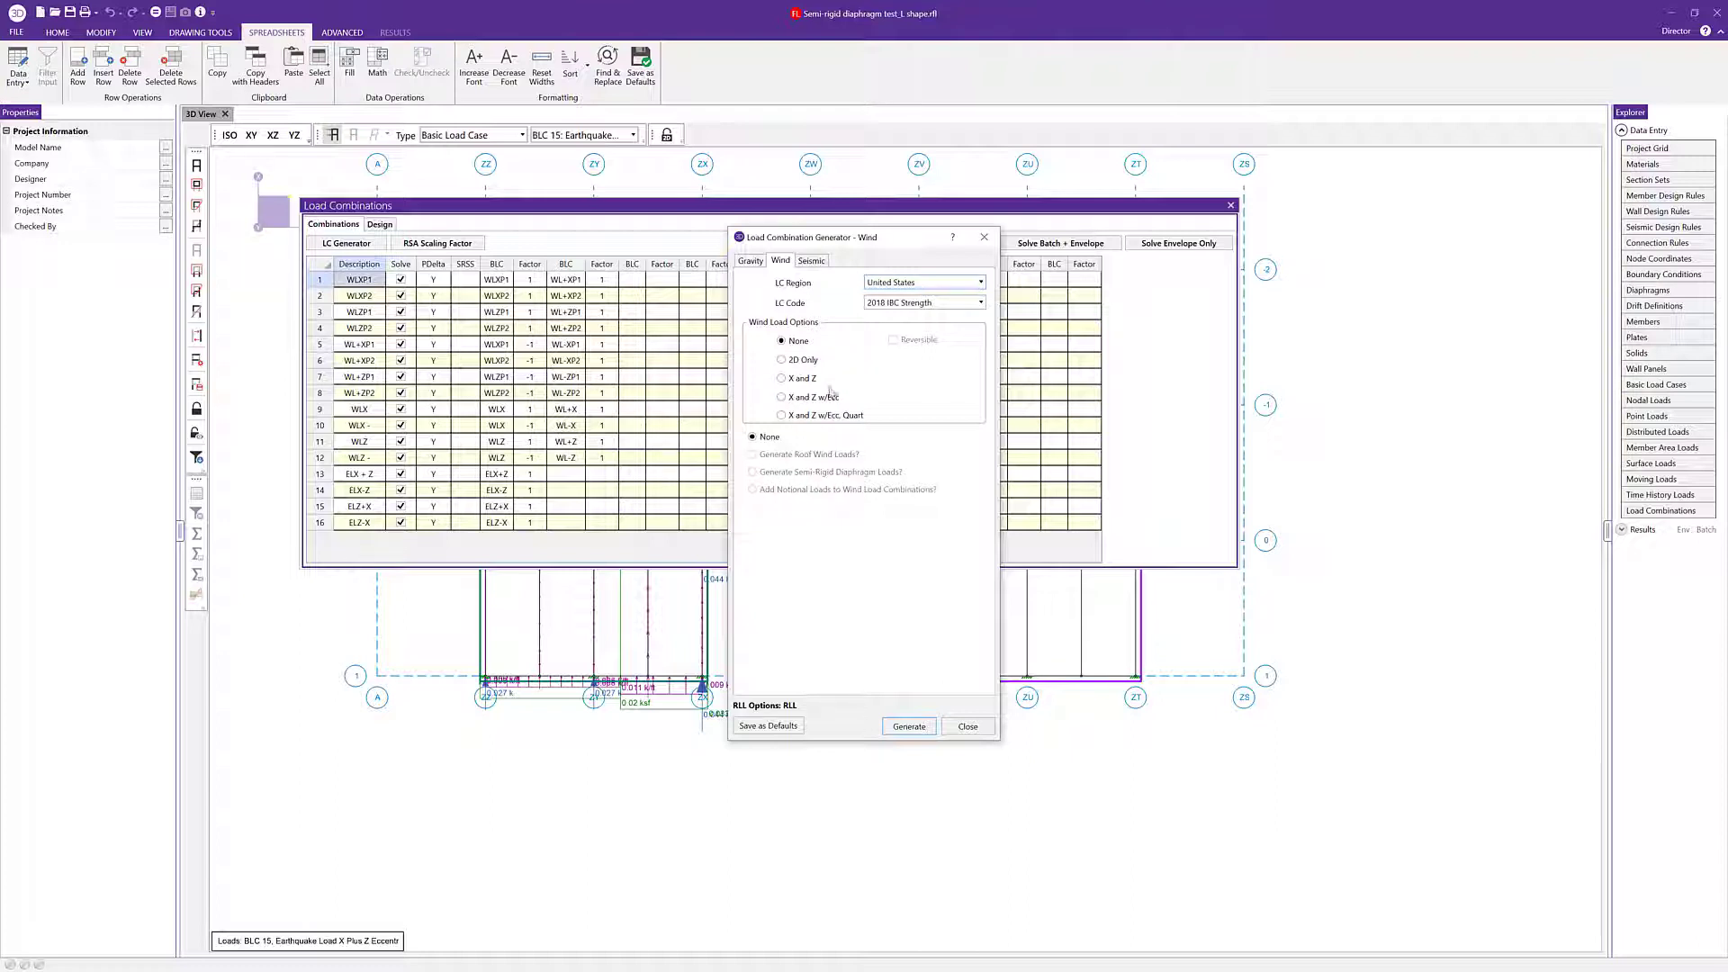
pyautogui.click(811, 260)
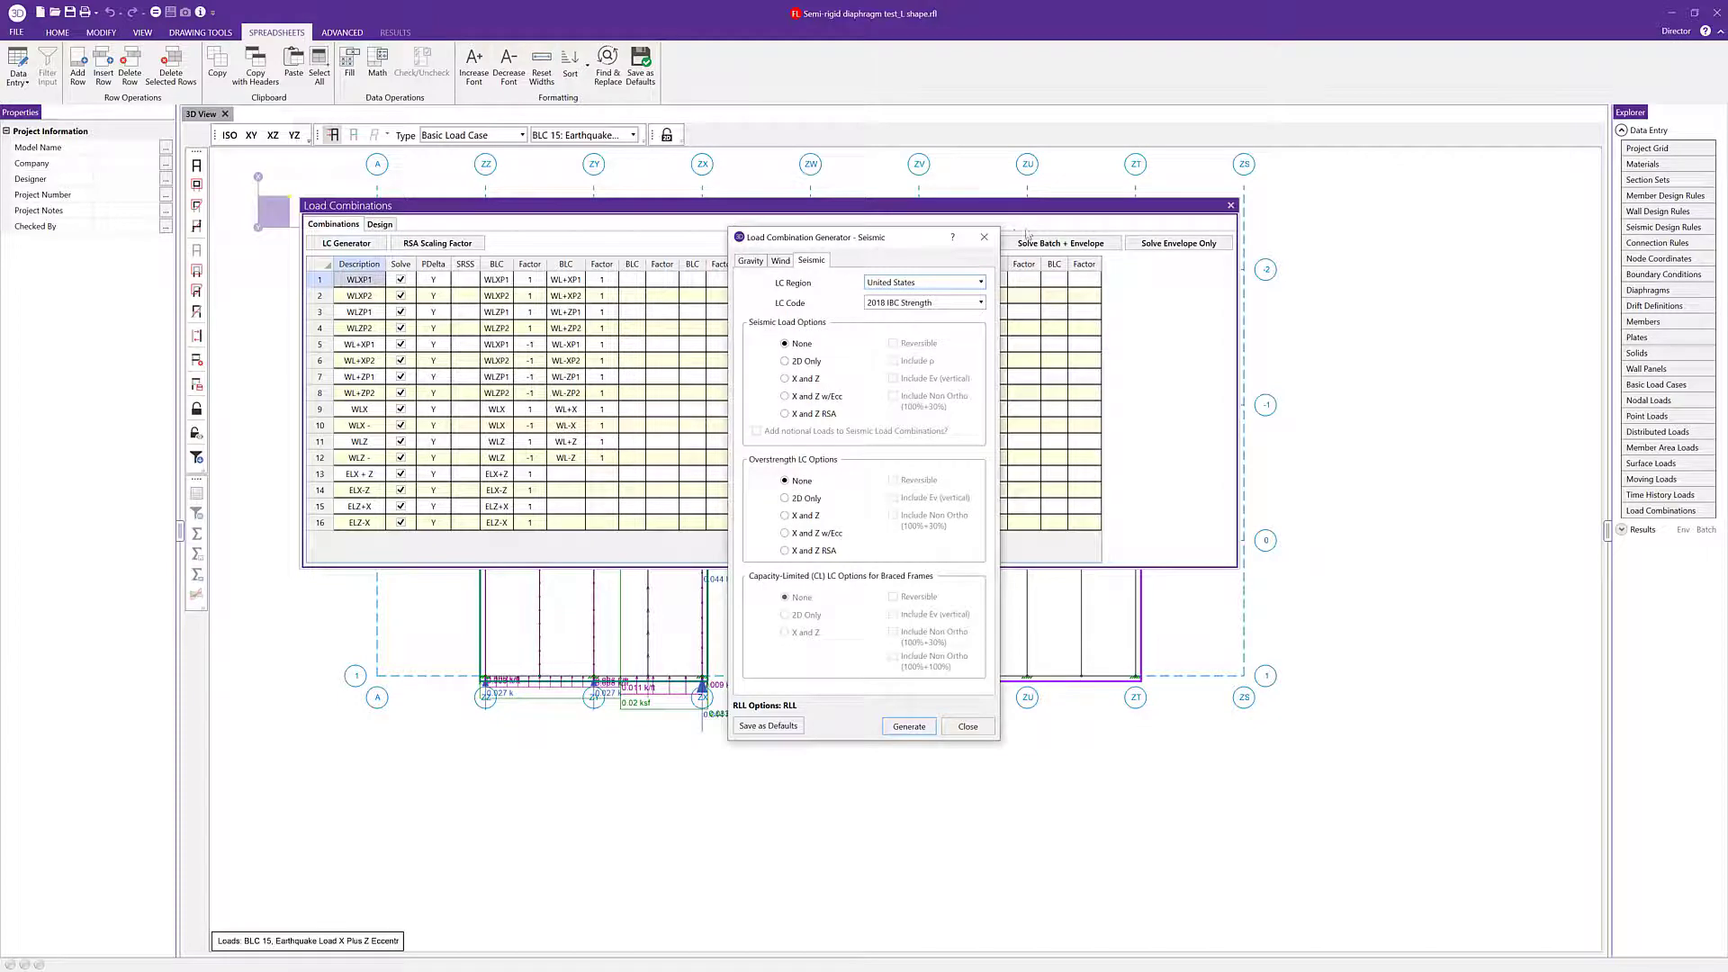
pyautogui.click(983, 237)
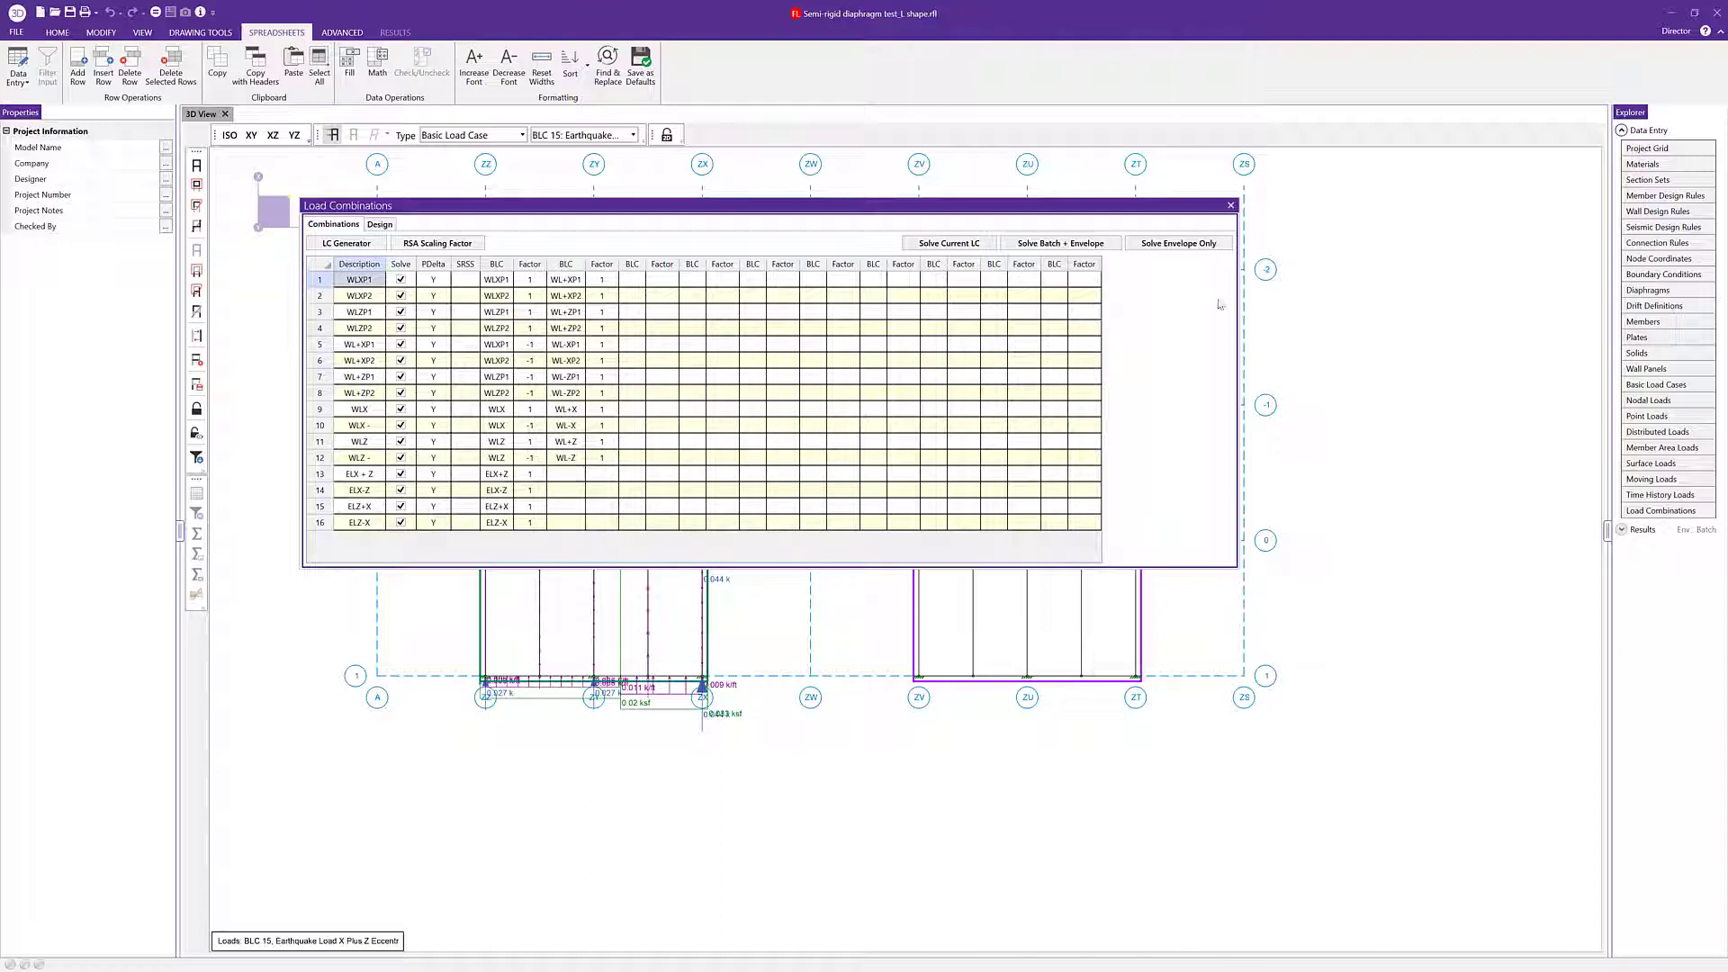
# Run Solve Batch + Envelope for all 16 combinations, then close the node reactions and combinations windows
pyautogui.click(1079, 247)
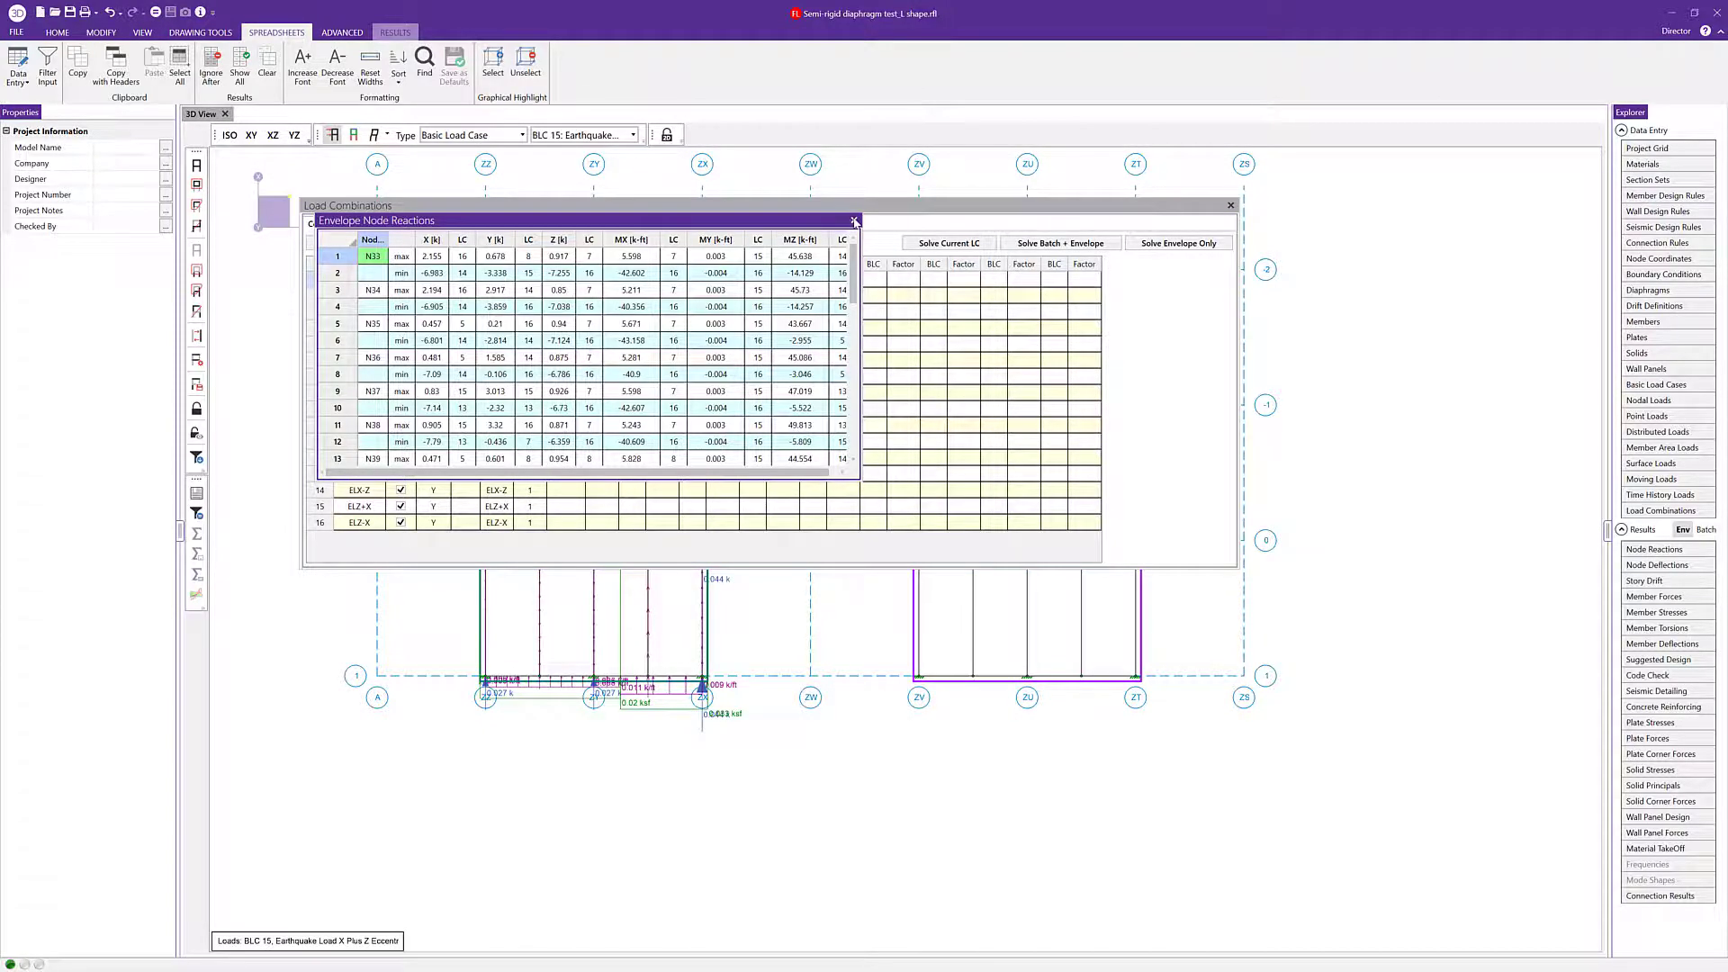
pyautogui.click(854, 220)
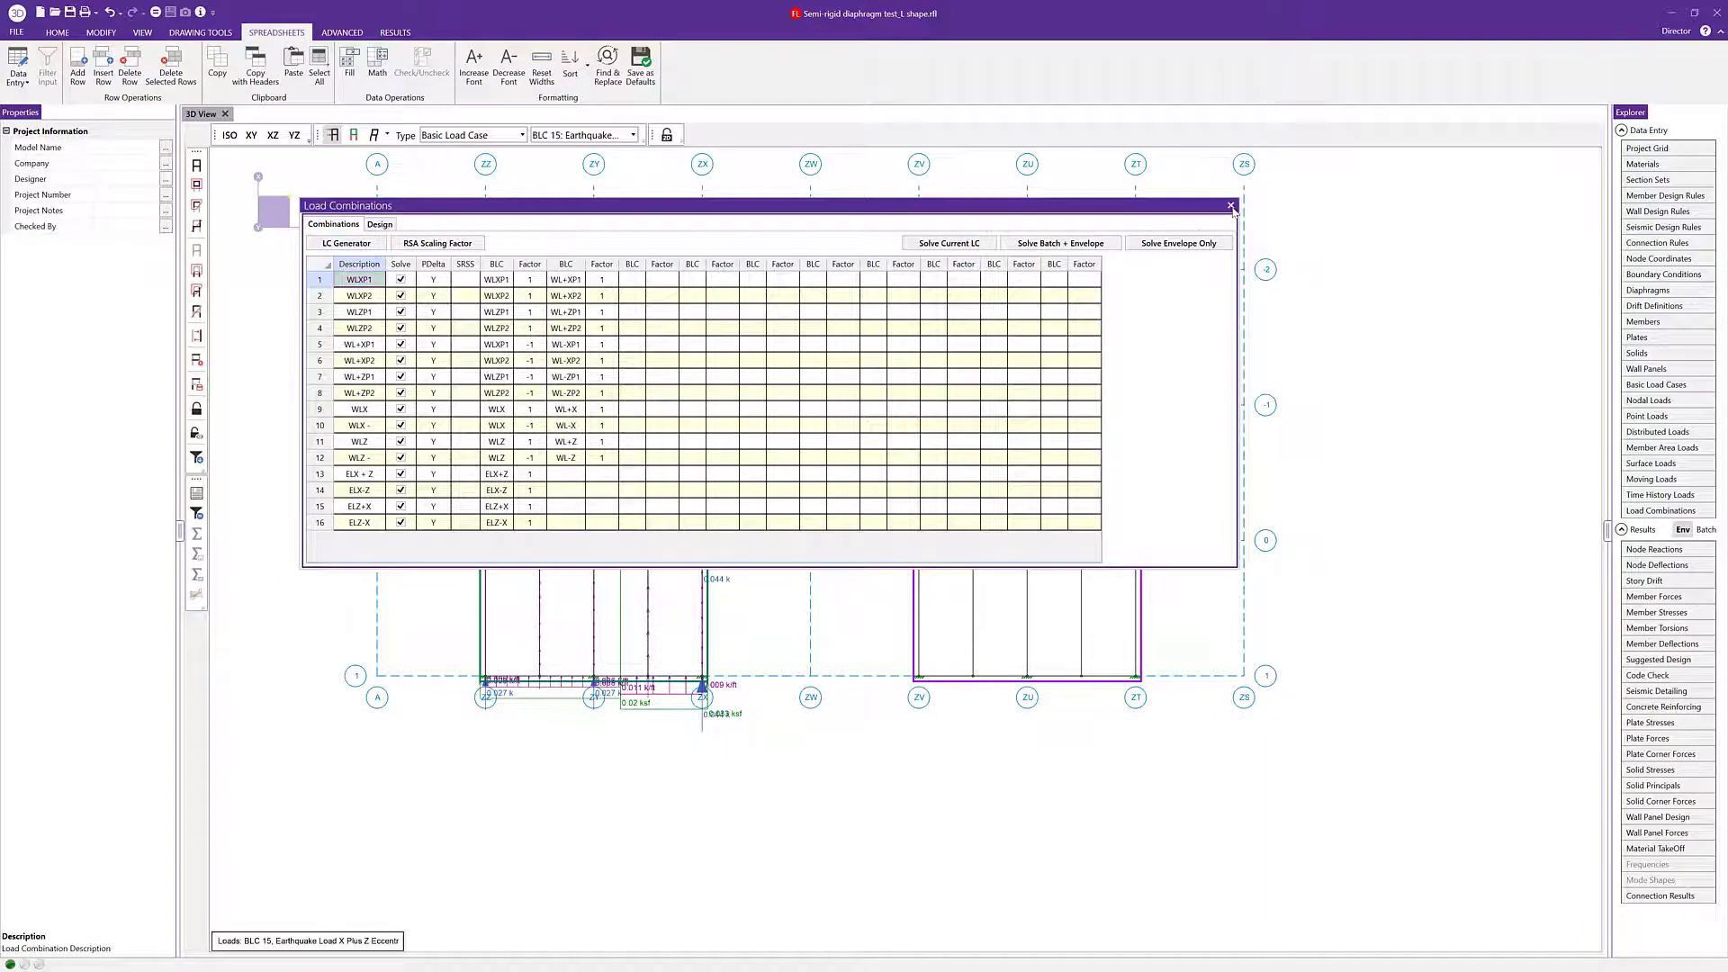
pyautogui.click(1231, 206)
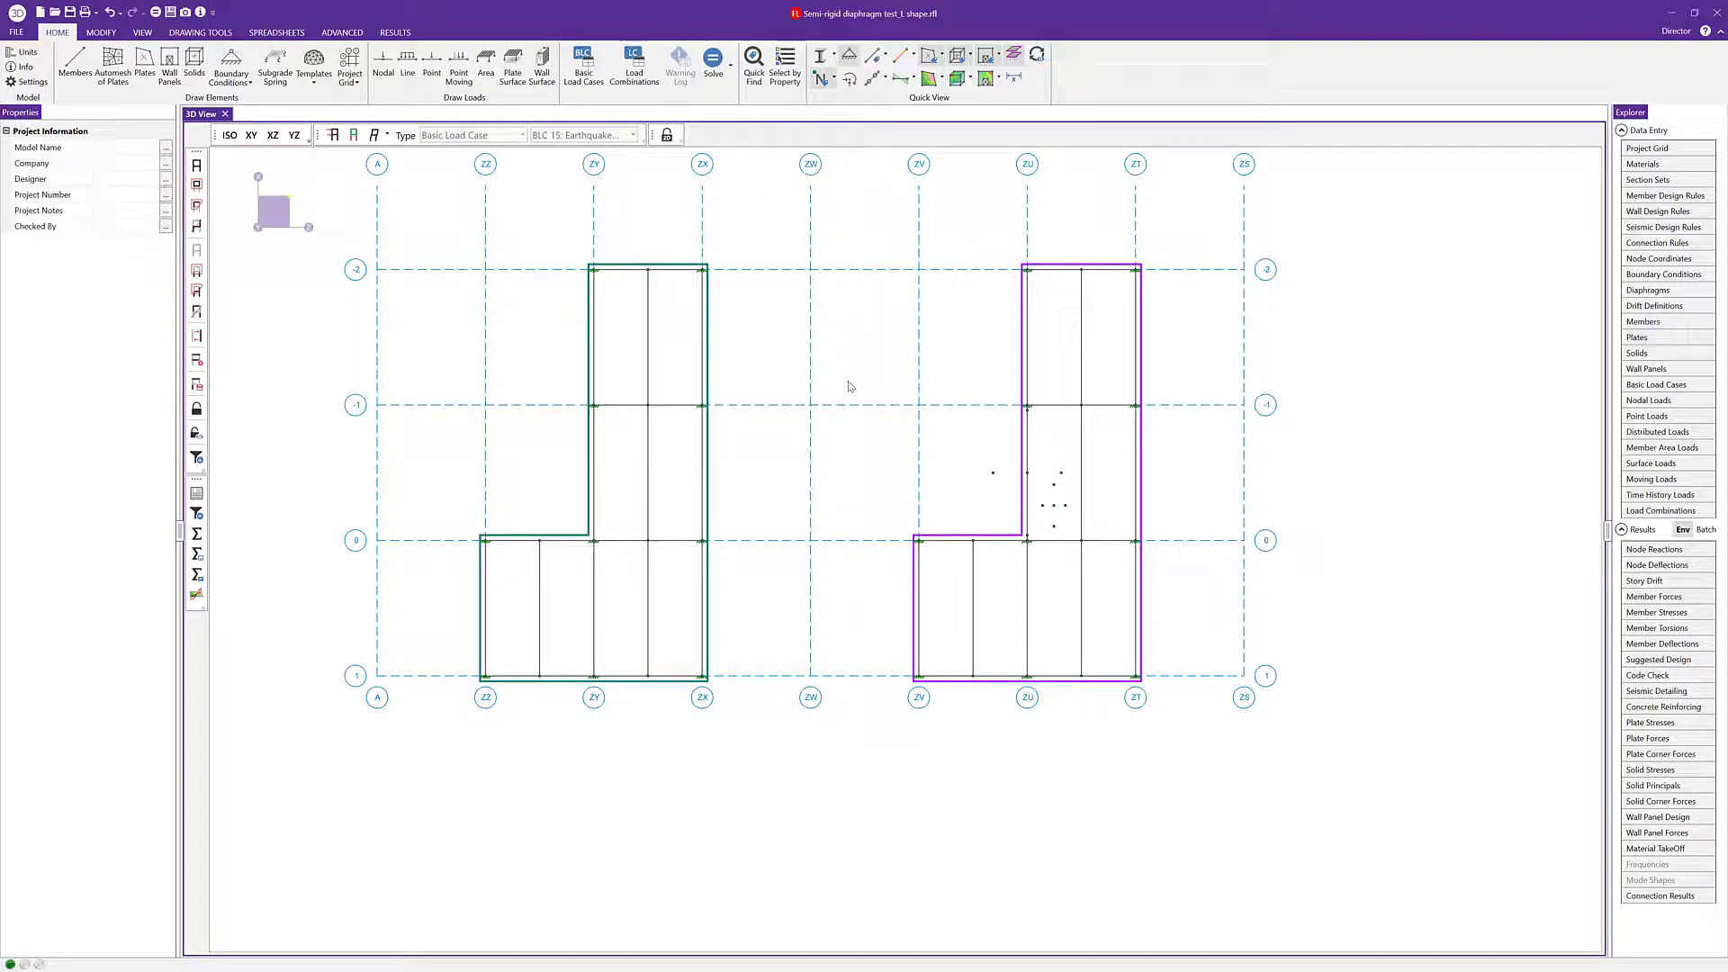
# Switch the results display to load combinations and show LC 5: WL+XP1
pyautogui.click(373, 137)
pyautogui.click(633, 135)
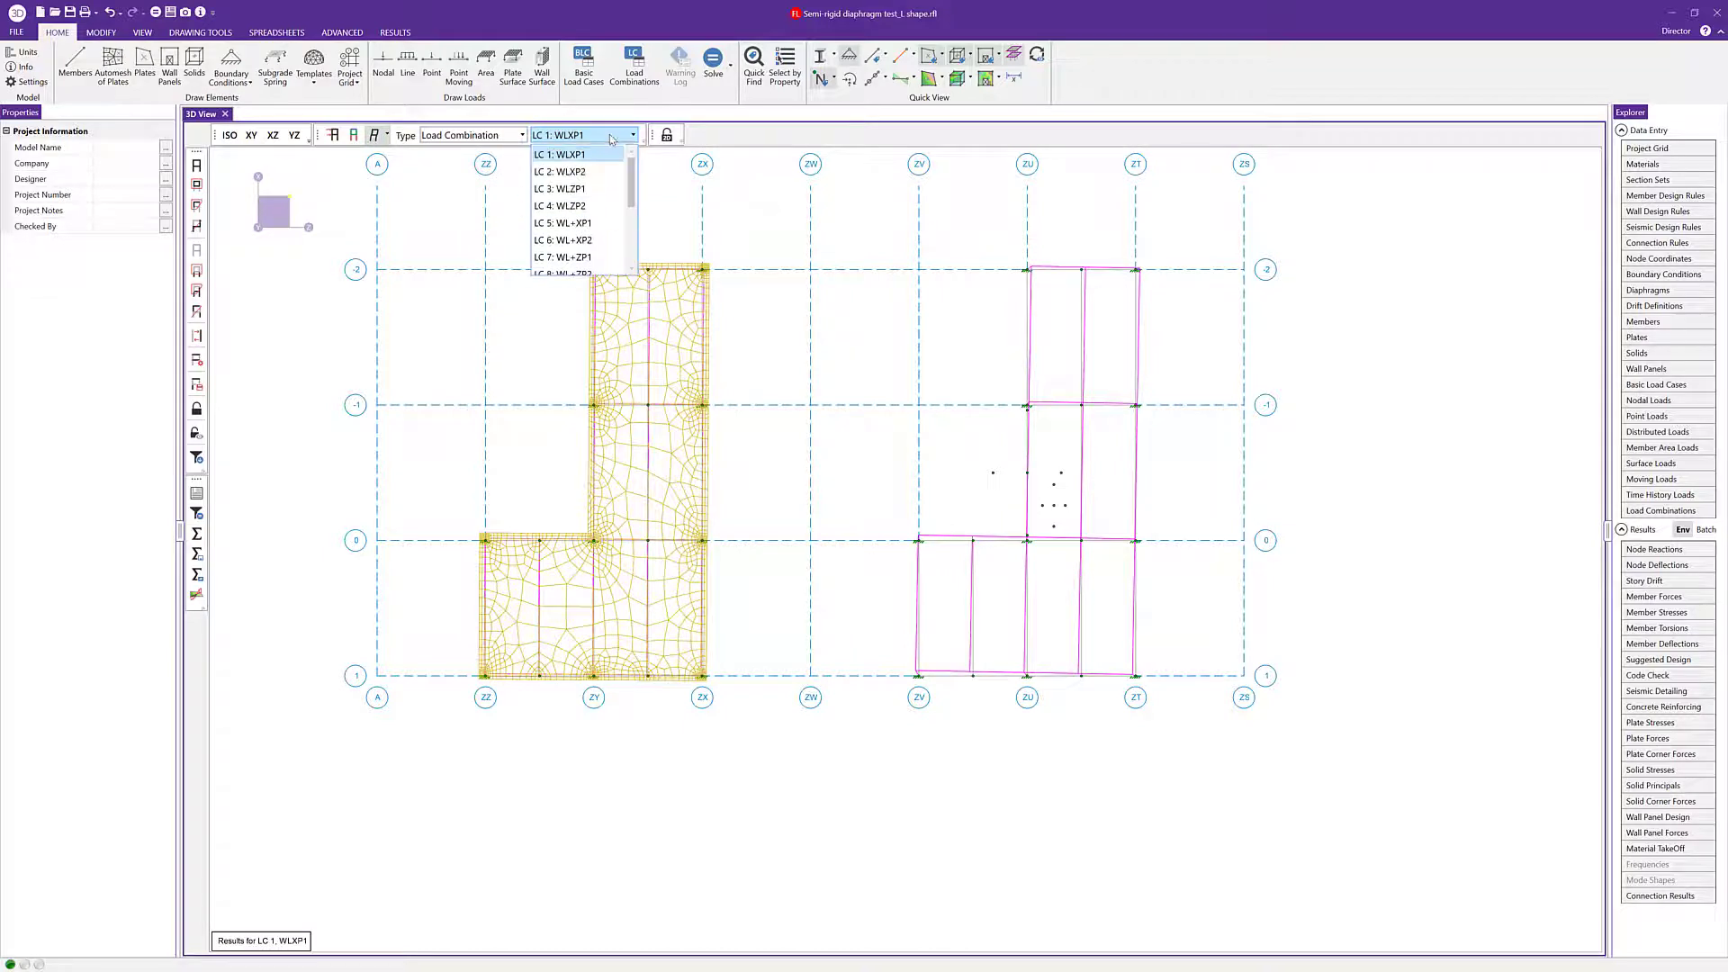
pyautogui.moveTo(631, 190); pyautogui.dragTo(628, 205)
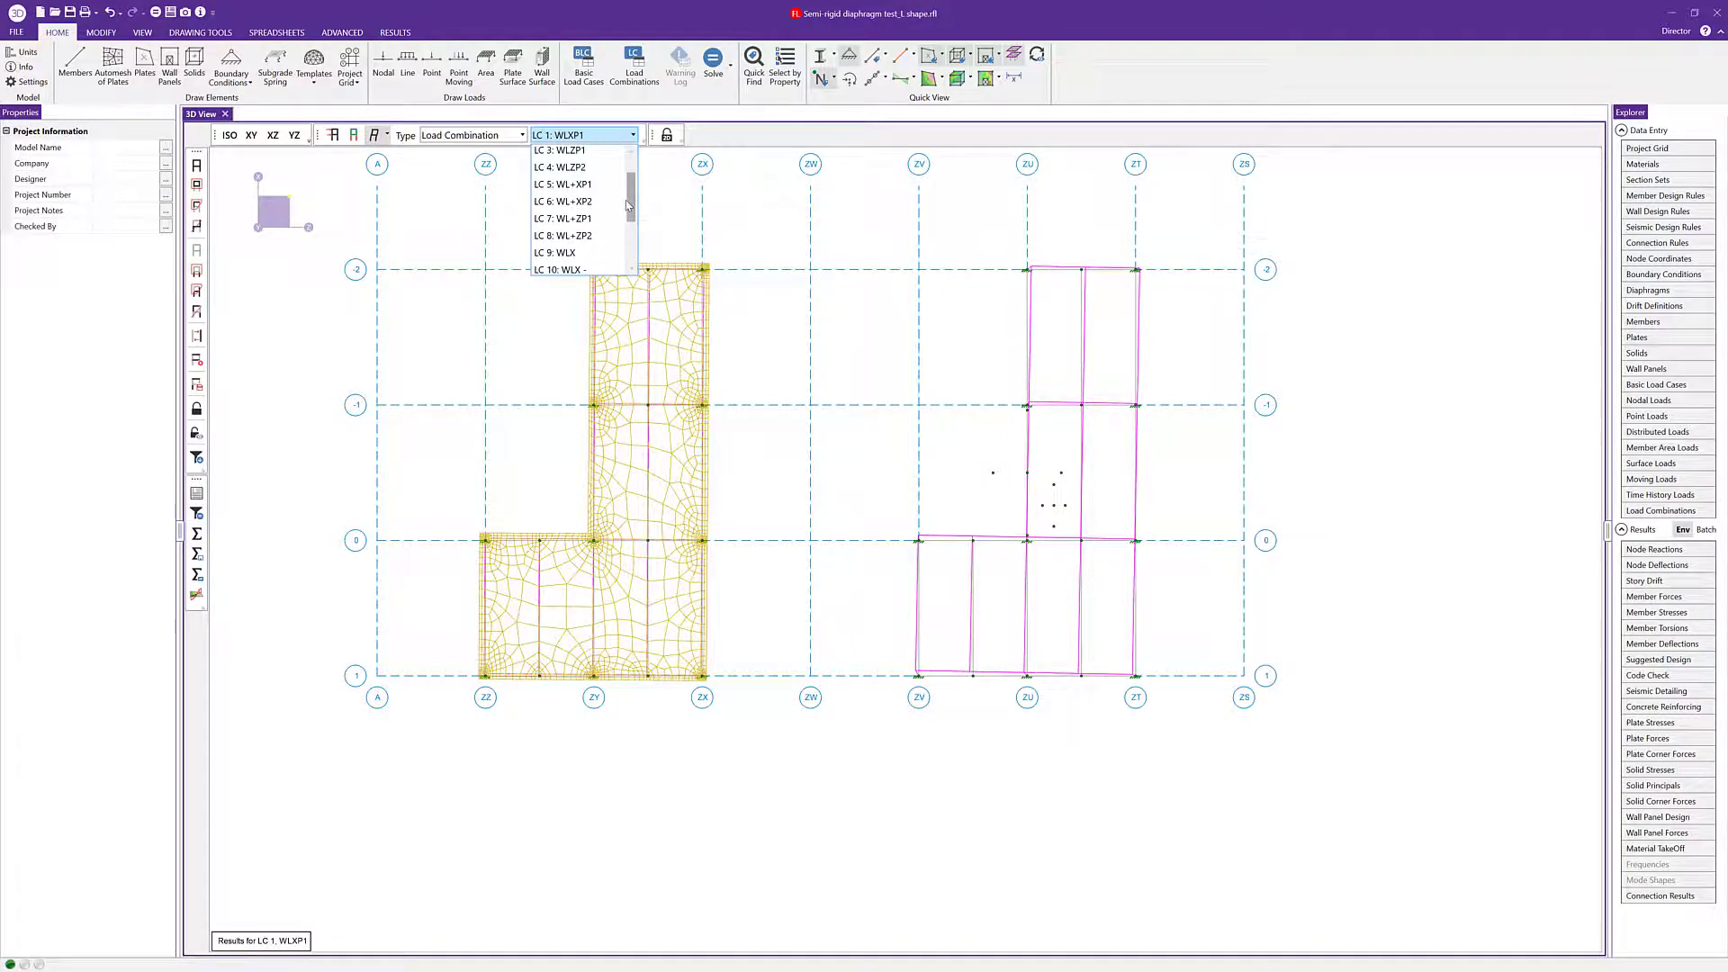
pyautogui.moveTo(627, 205); pyautogui.dragTo(627, 202)
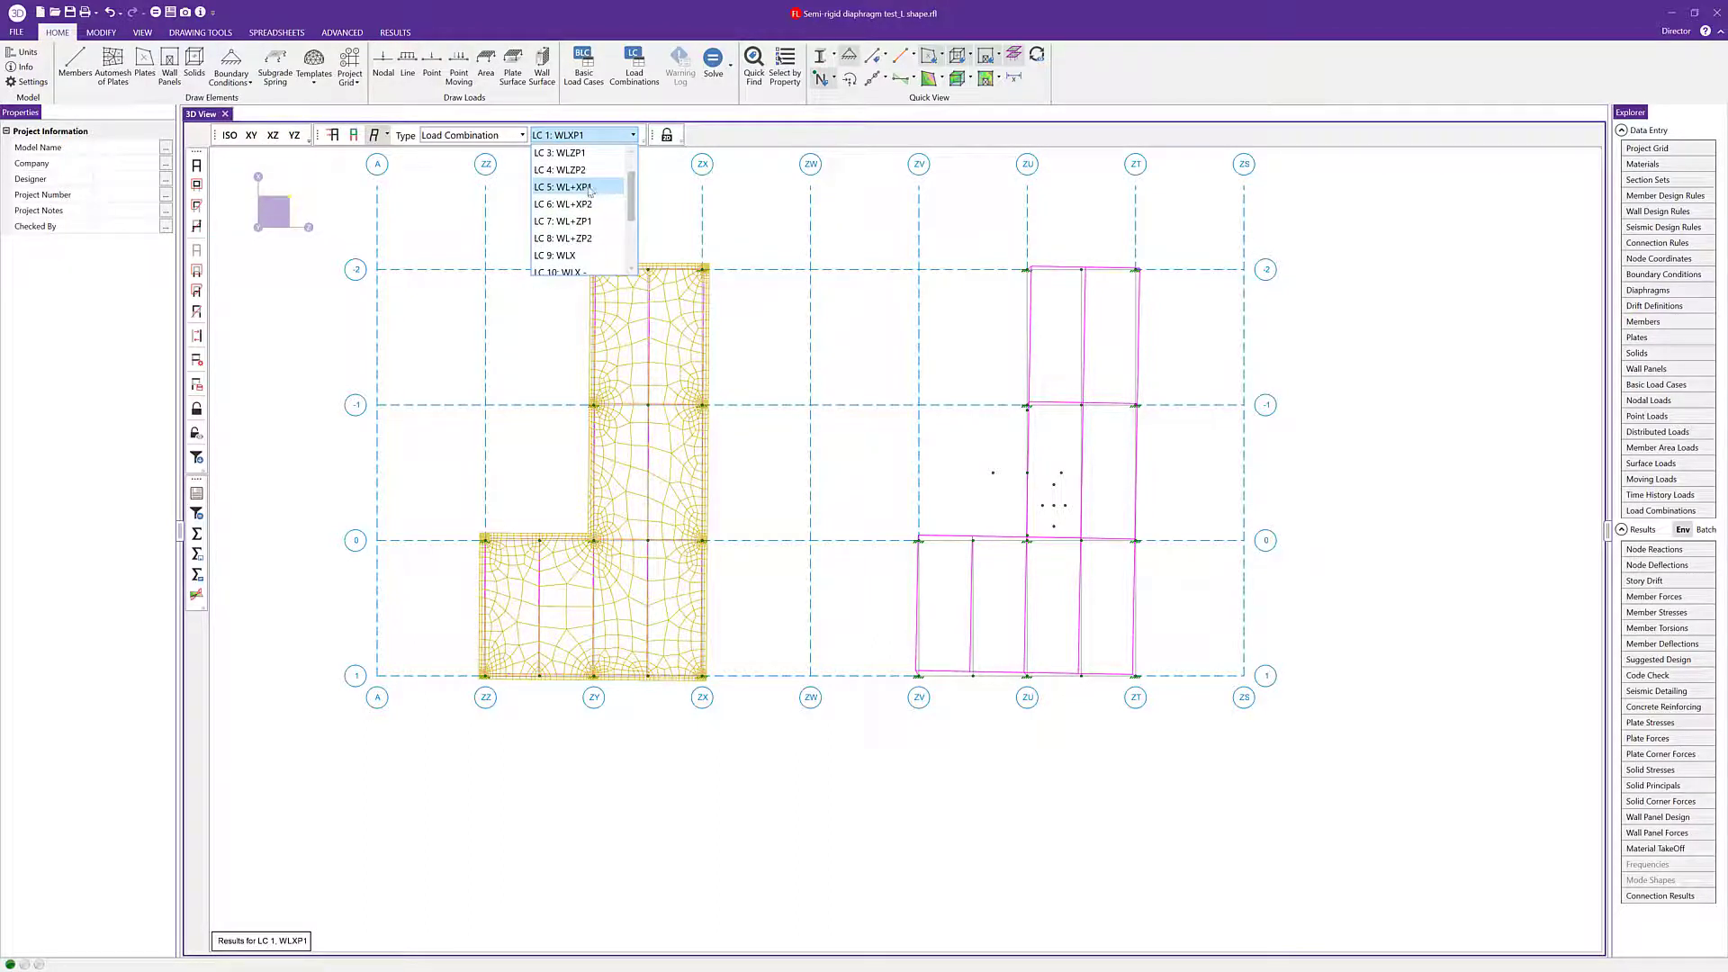
pyautogui.click(588, 191)
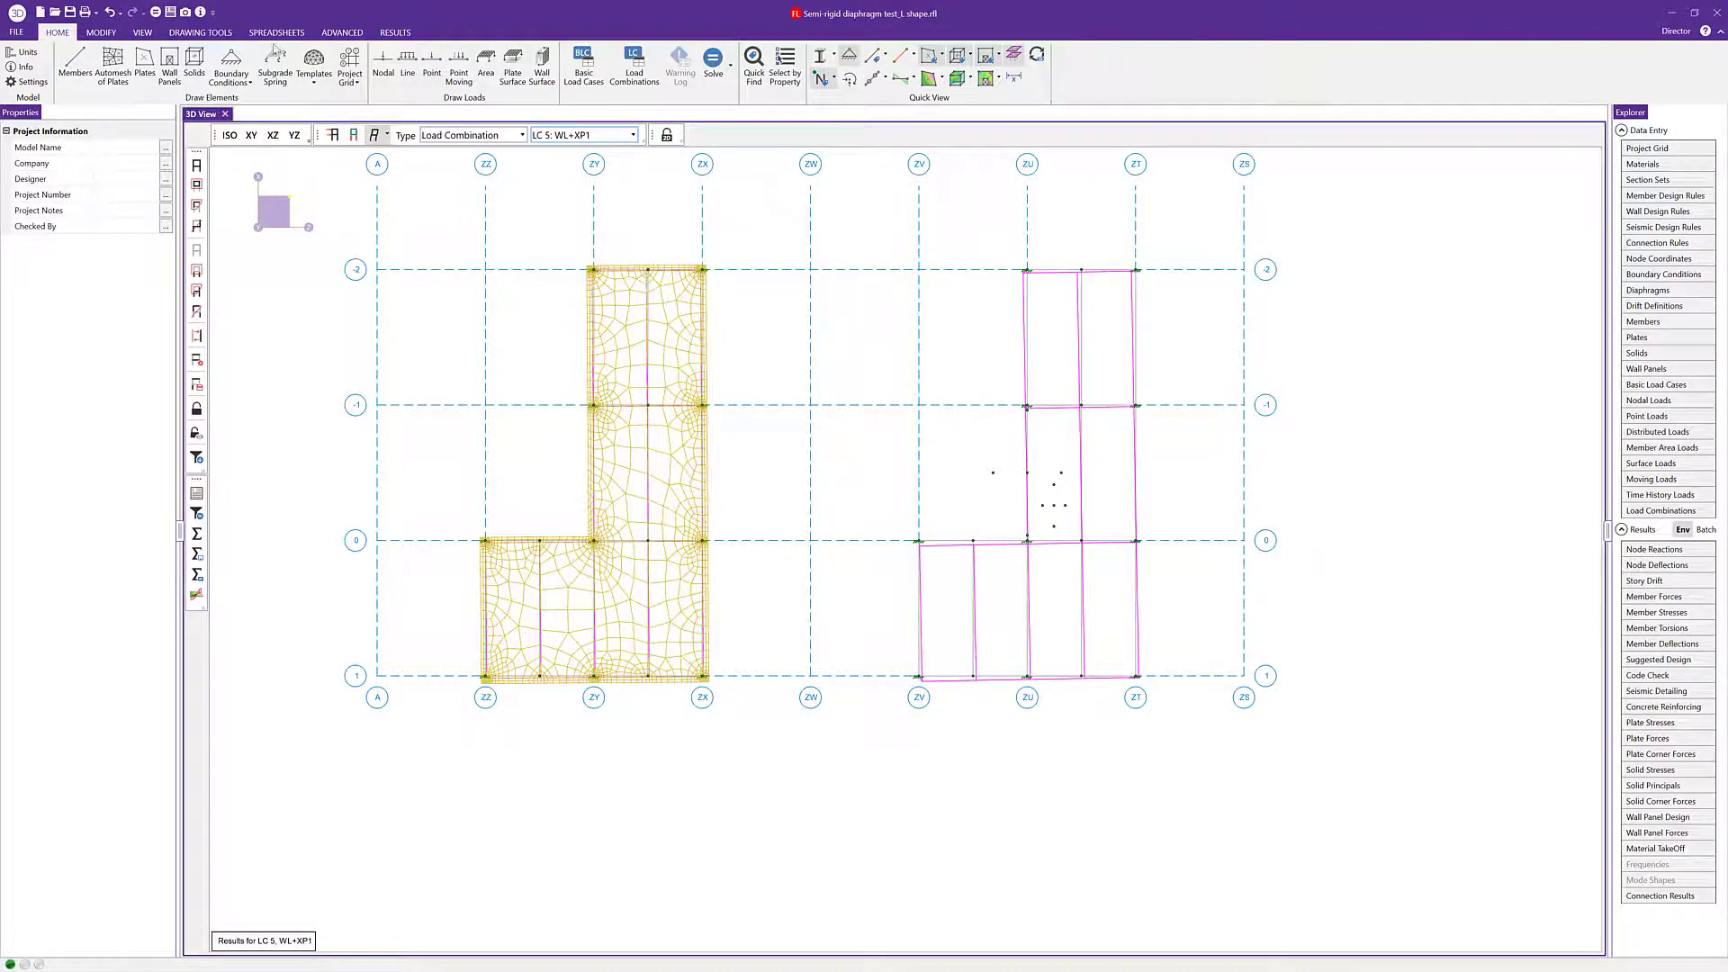
# Set the results deflection scale to 64 and show LC 13: ELX + Z with its loads displayed
pyautogui.click(142, 32)
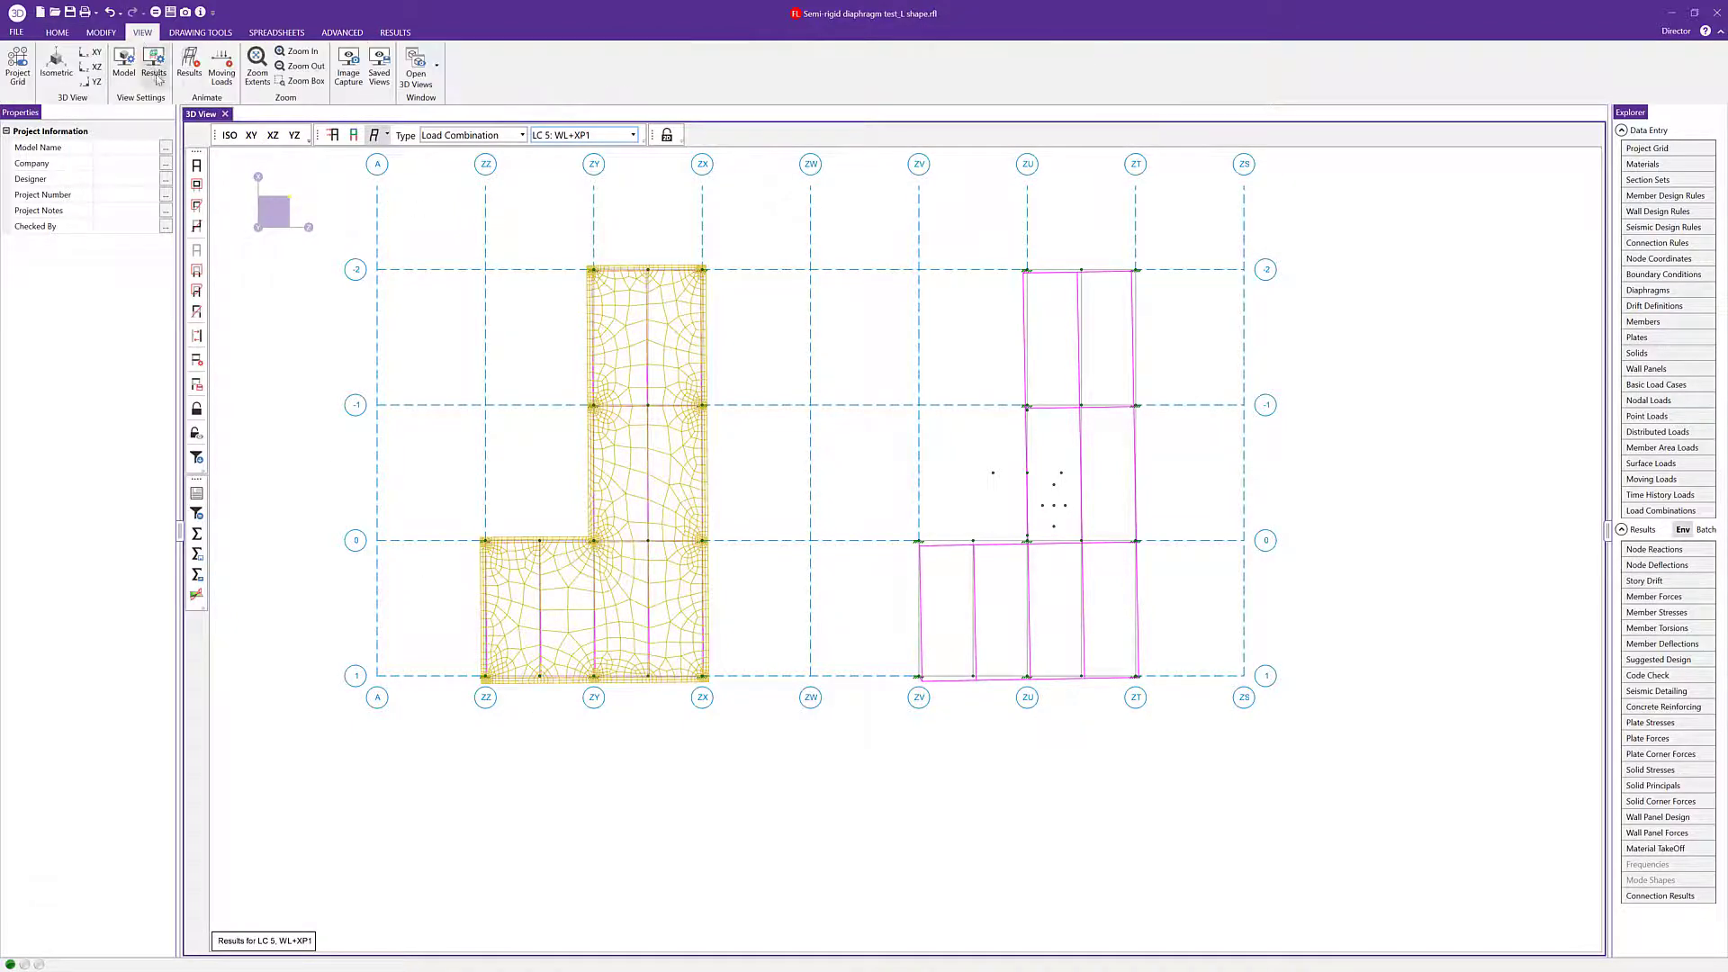
pyautogui.click(154, 65)
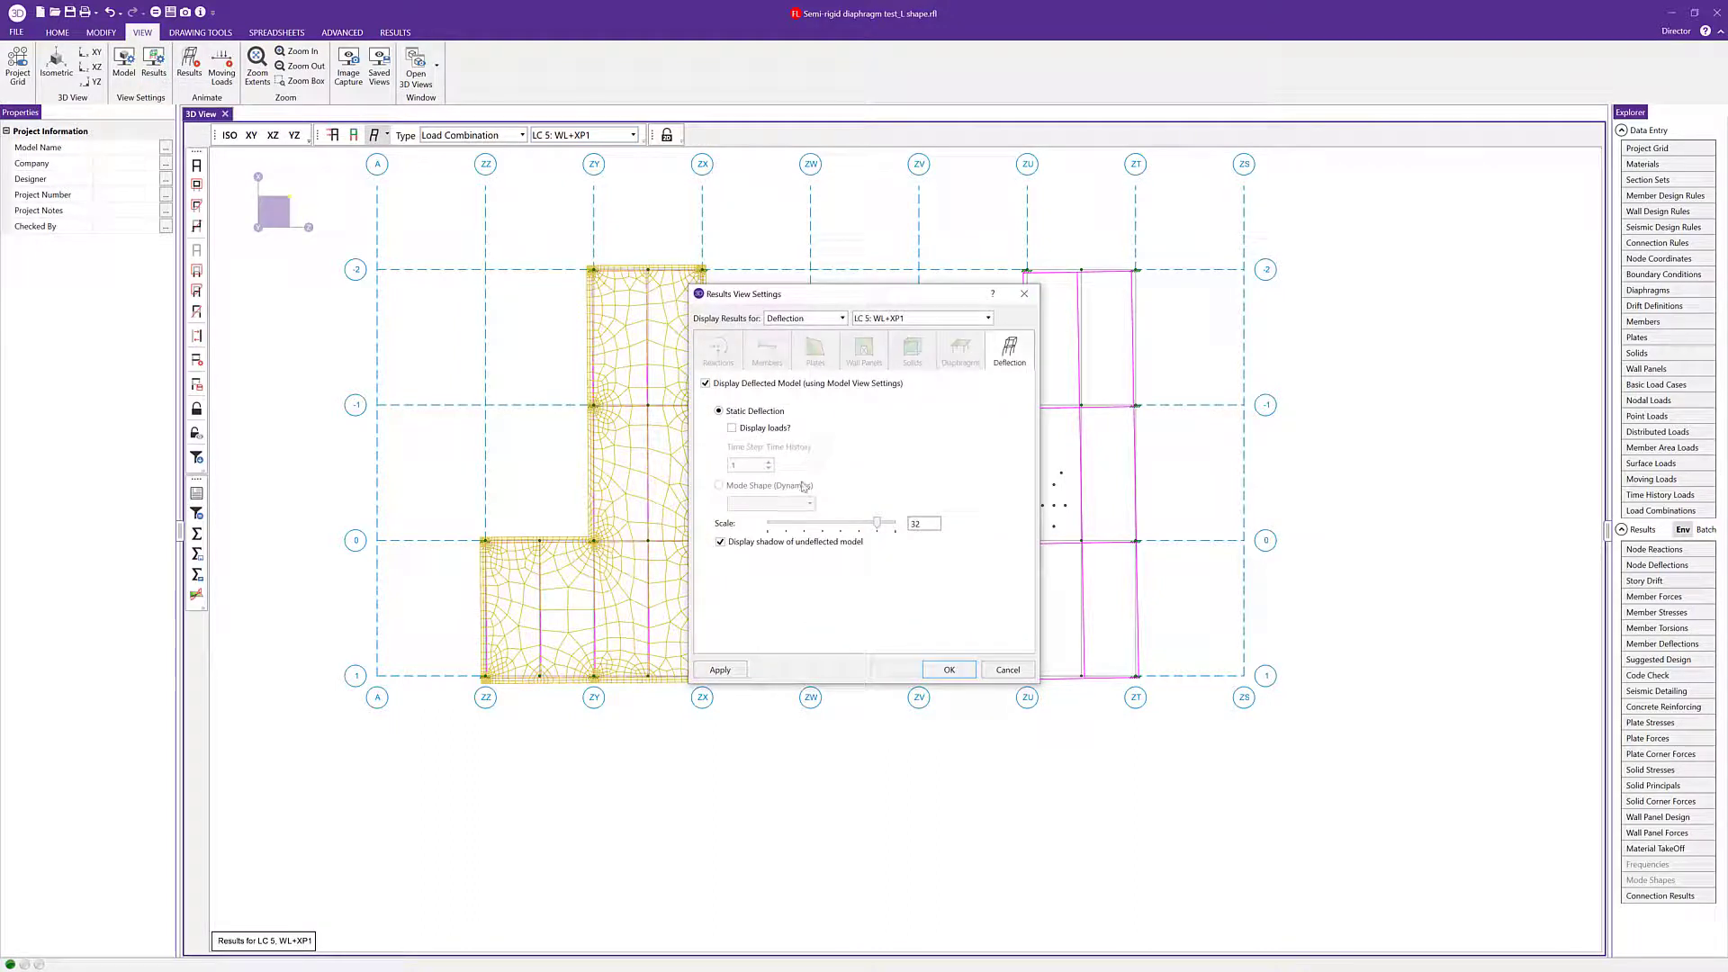
pyautogui.moveTo(883, 528); pyautogui.dragTo(899, 527)
pyautogui.click(718, 672)
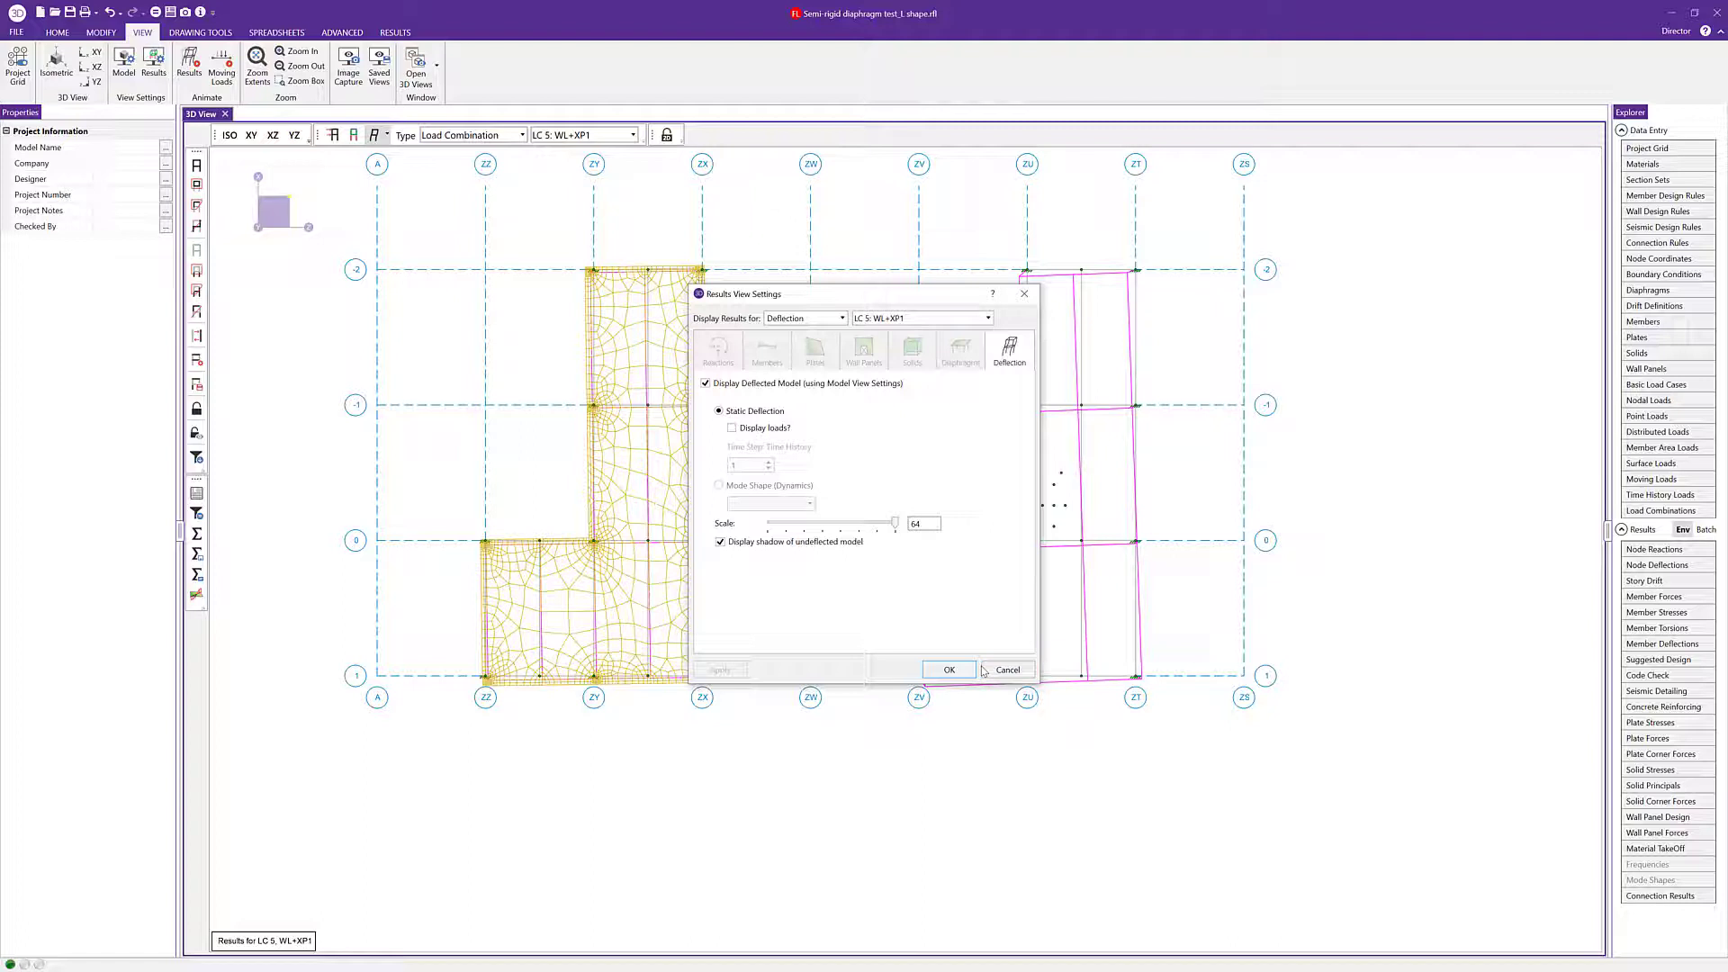
pyautogui.click(987, 317)
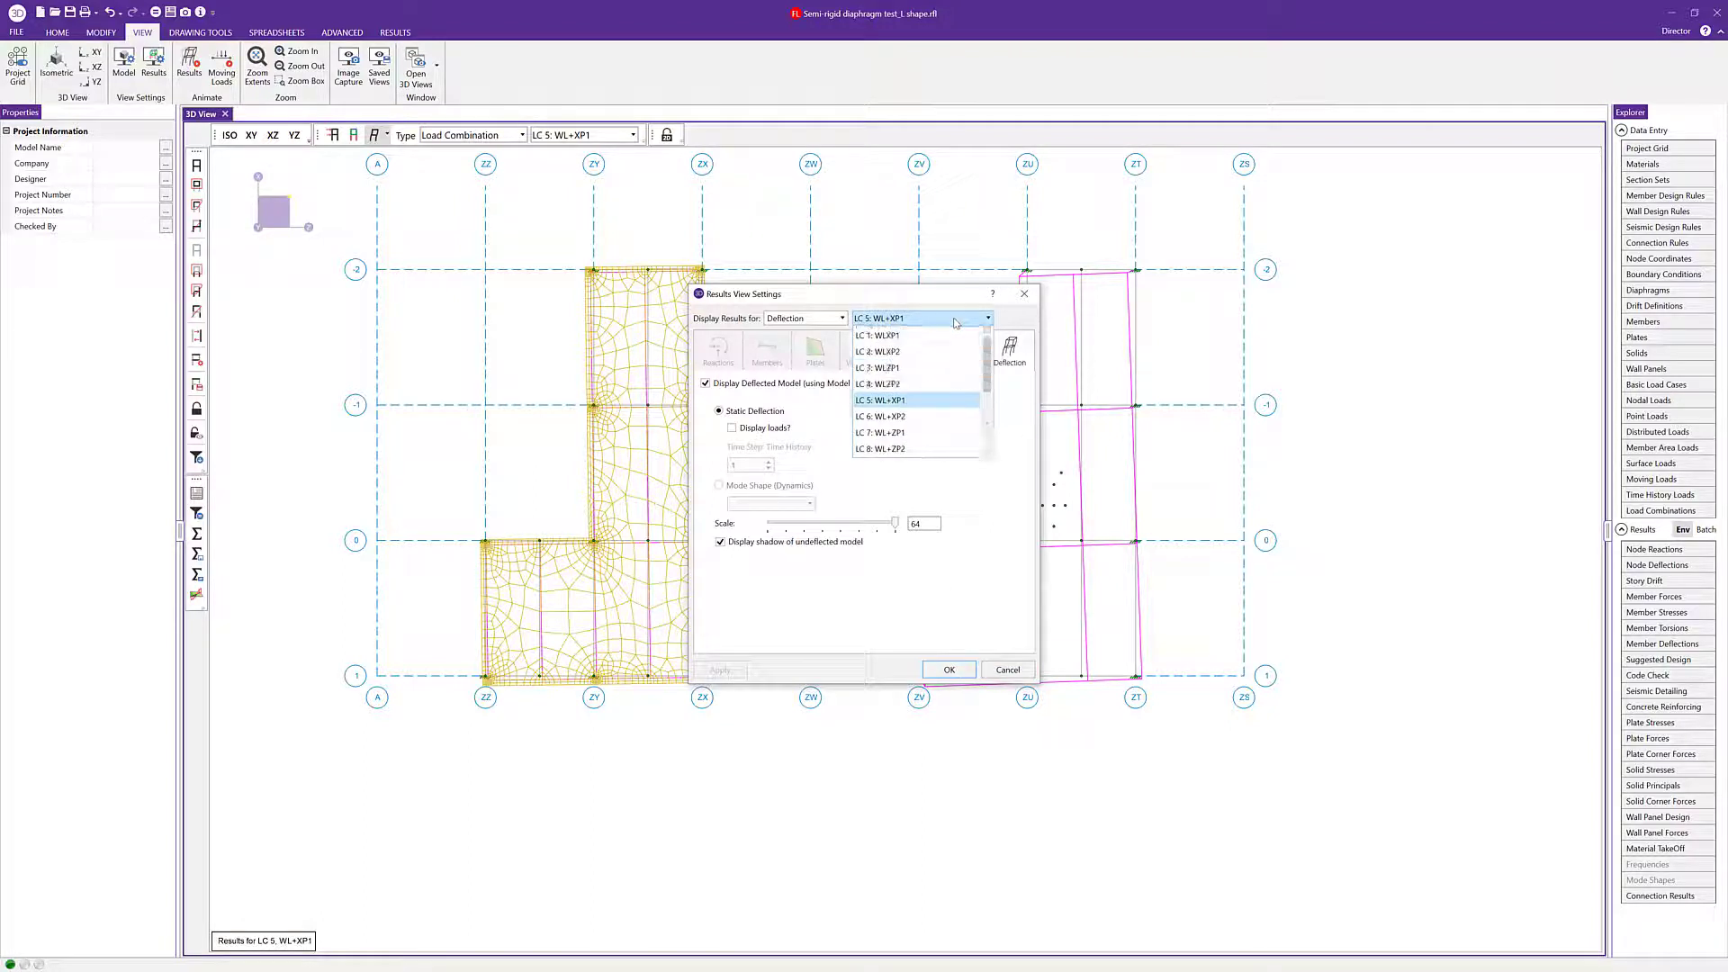
pyautogui.moveTo(986, 375); pyautogui.dragTo(964, 425)
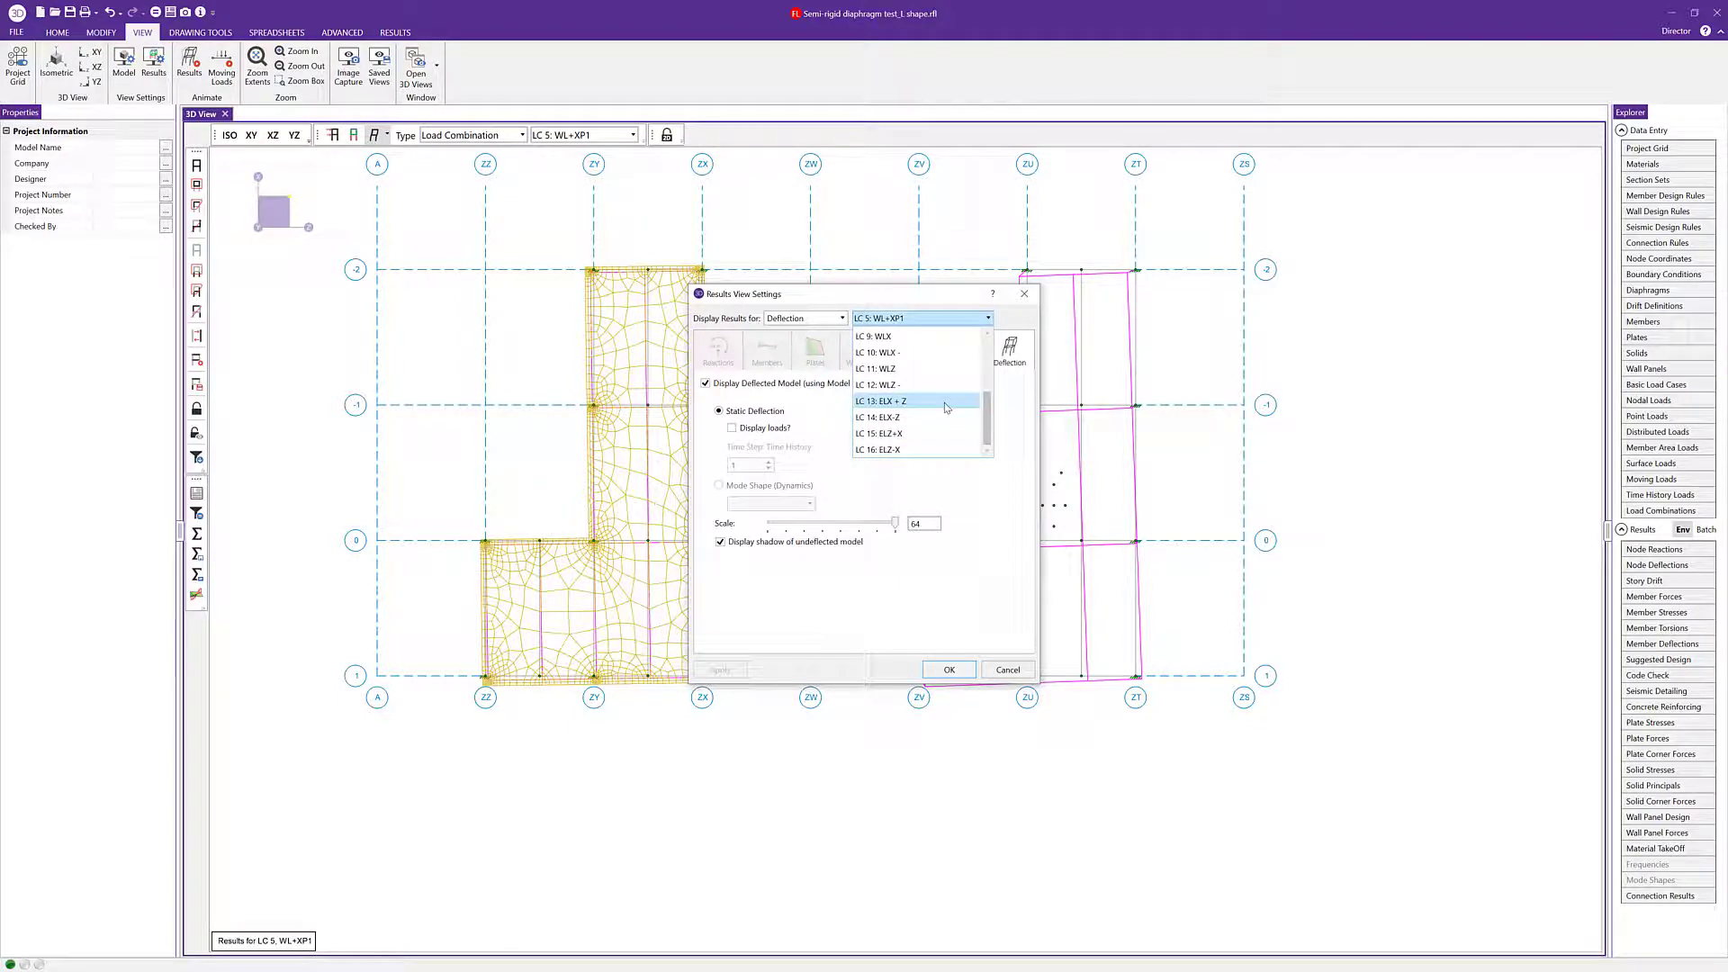
pyautogui.click(945, 408)
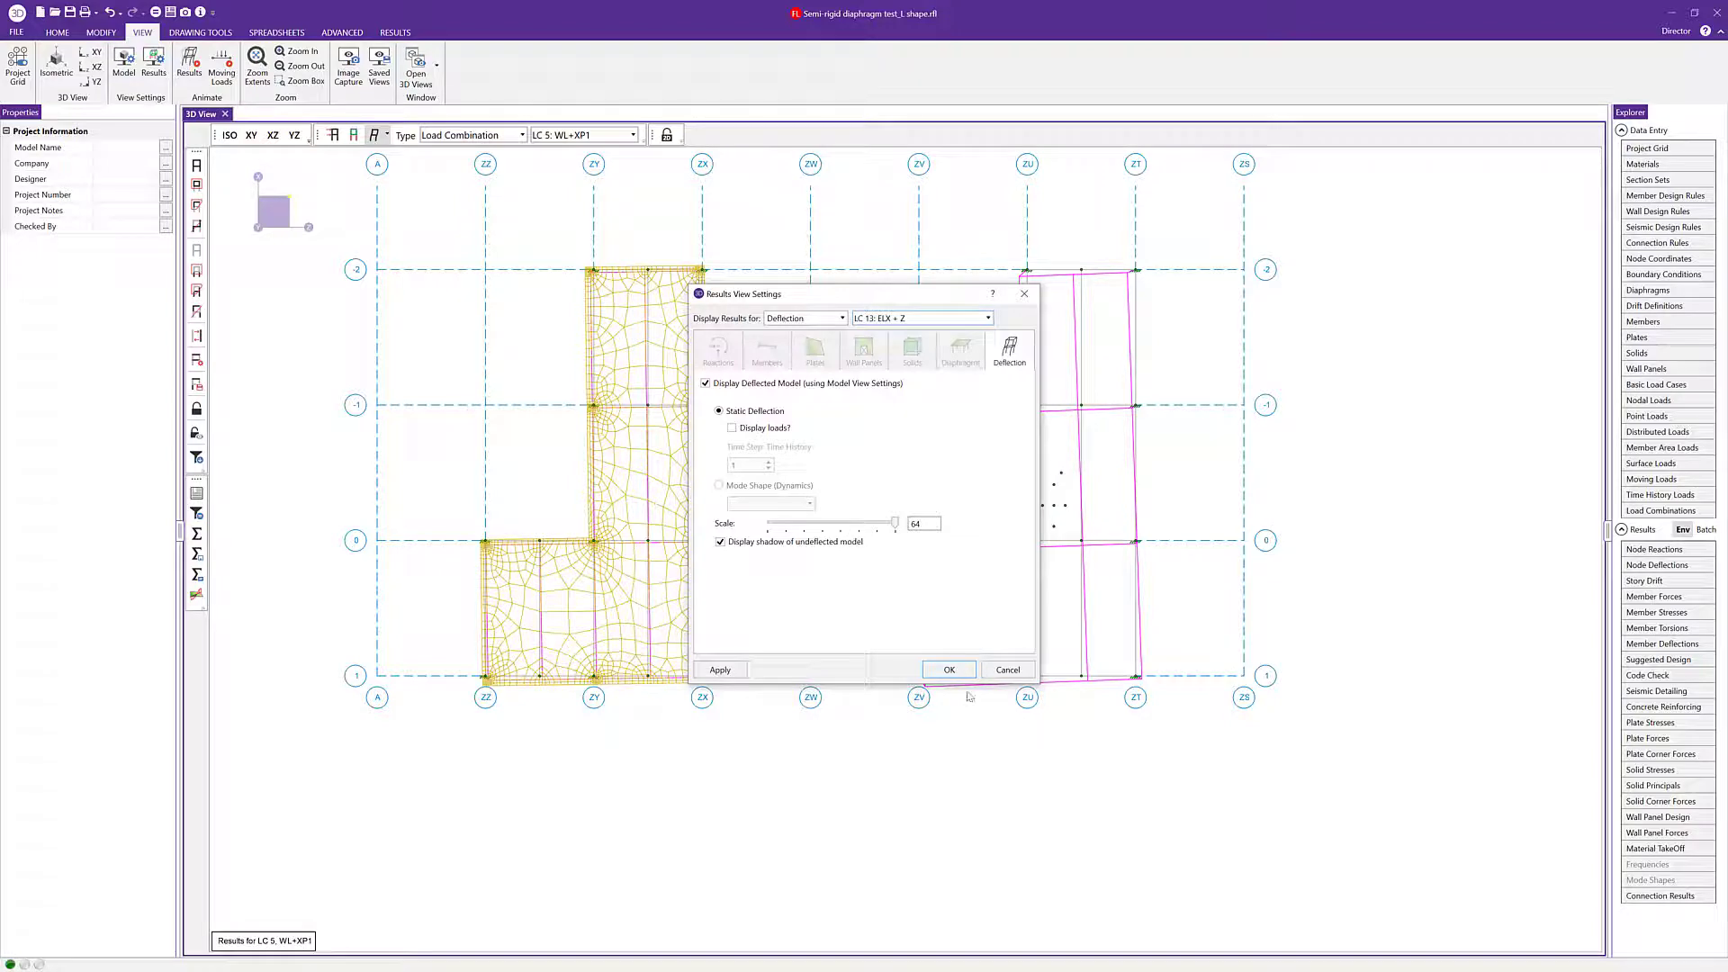
pyautogui.click(758, 431)
pyautogui.click(949, 669)
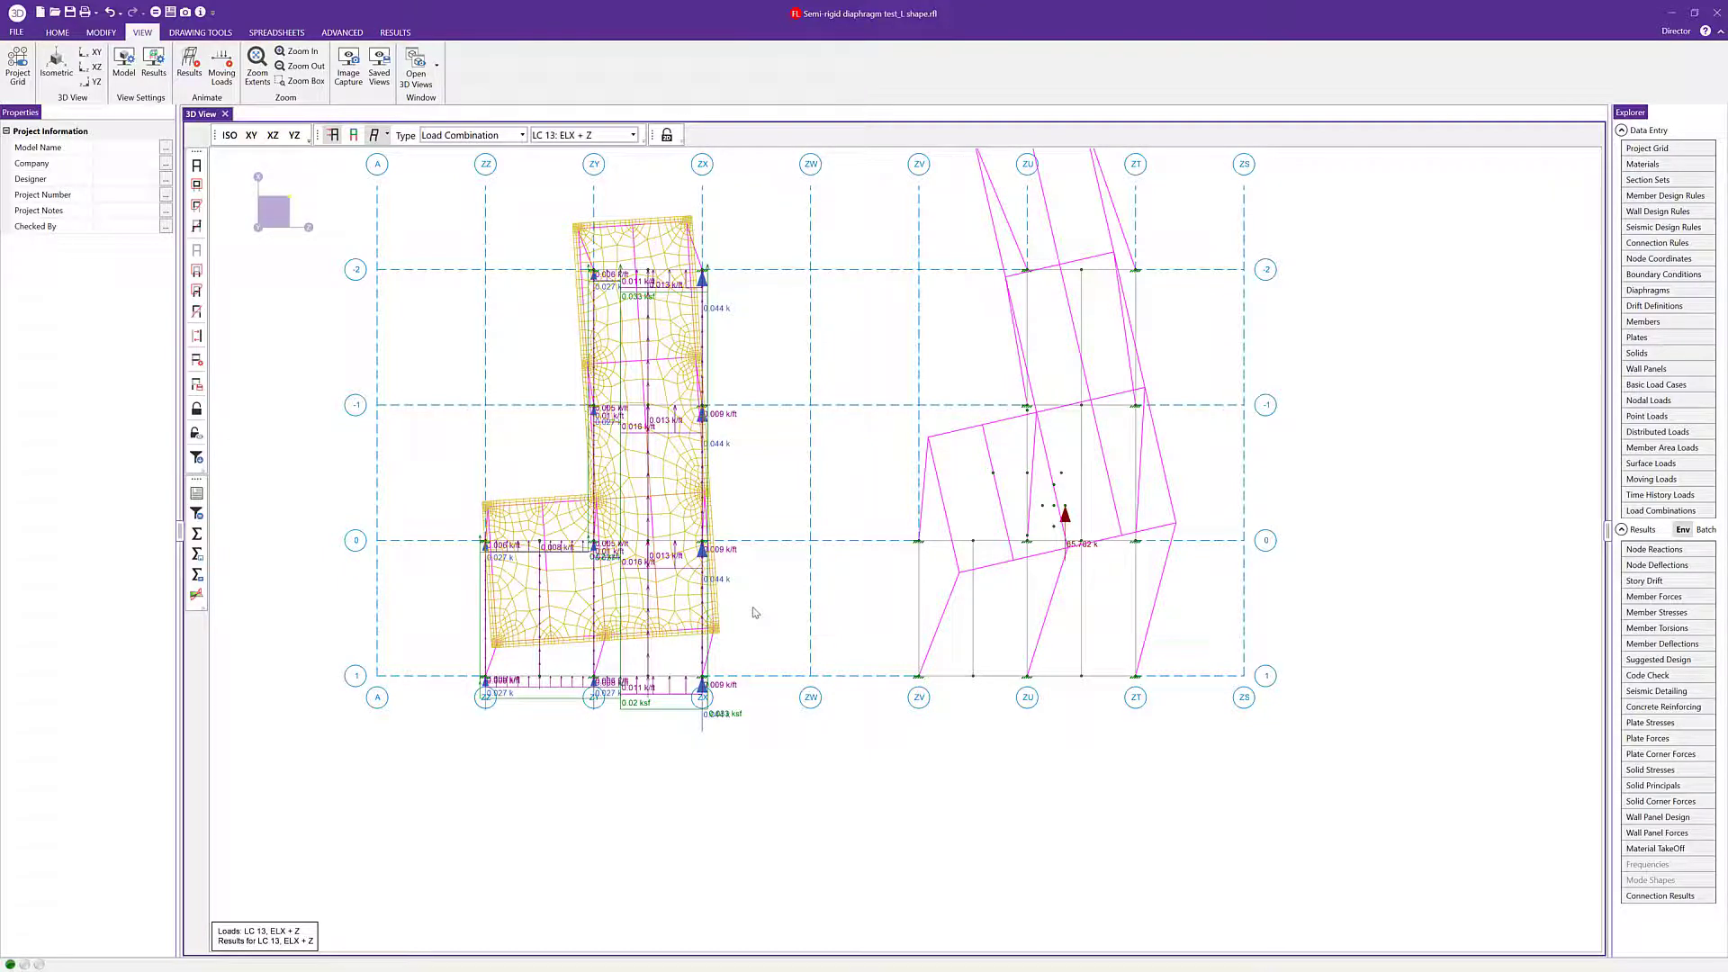
# Animate the deflected shape of combination 13: ELX + Z
pyautogui.click(190, 70)
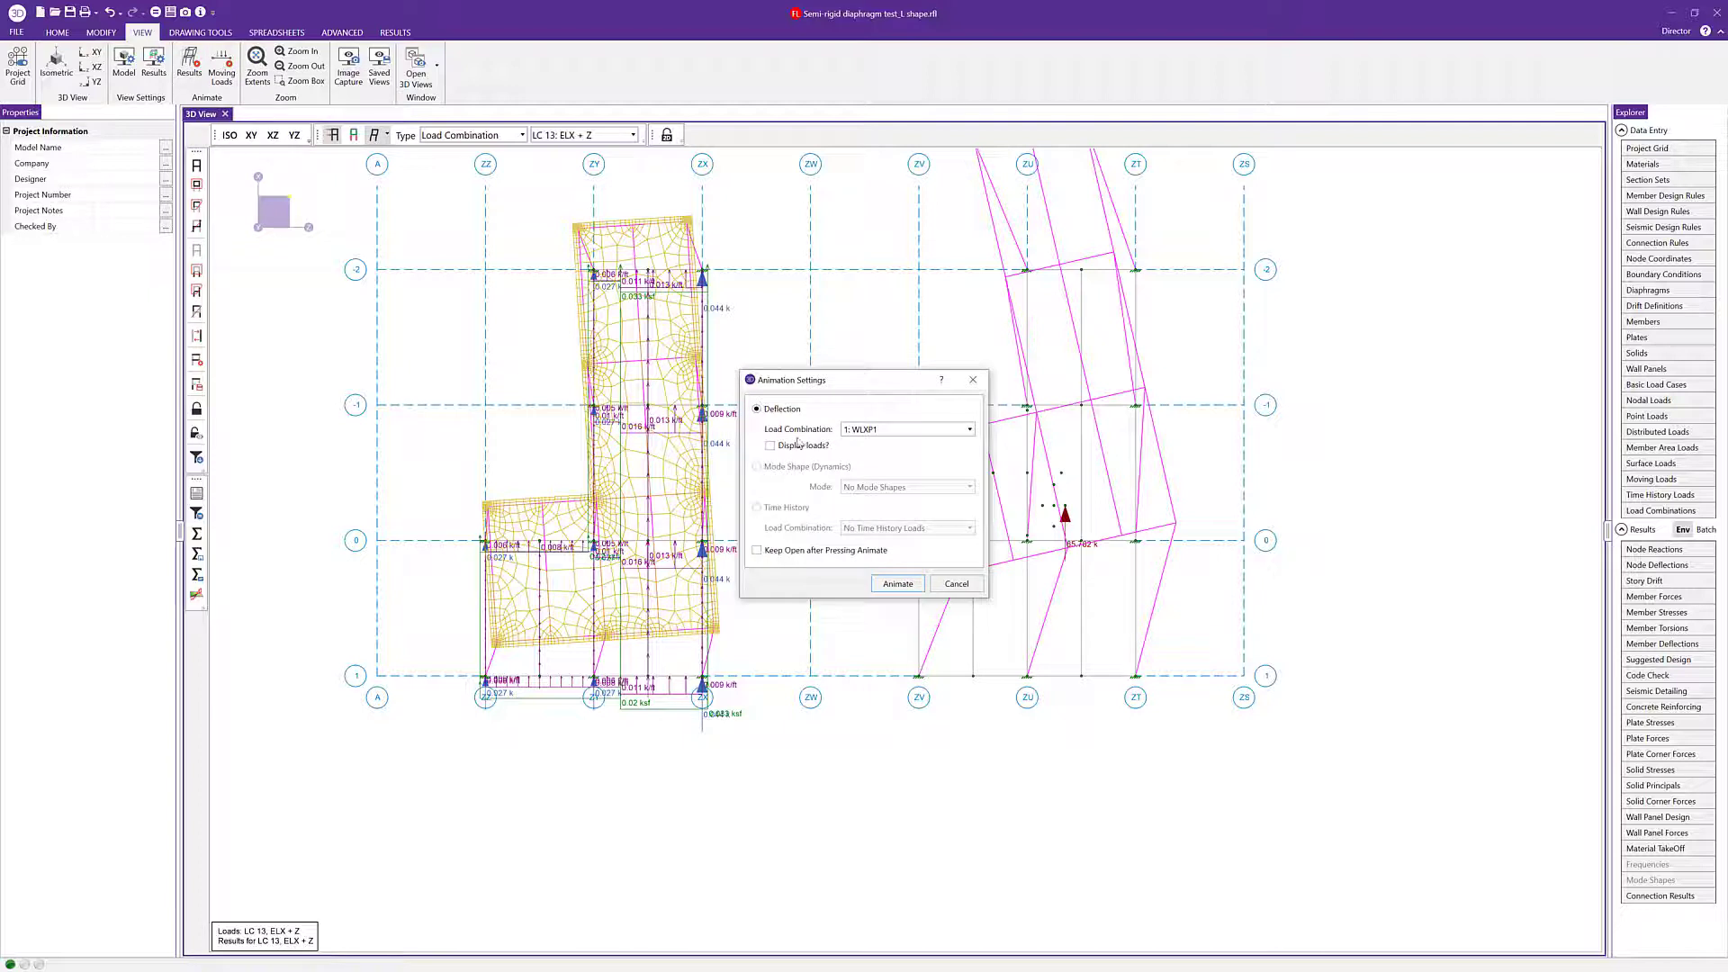
pyautogui.click(936, 430)
pyautogui.scroll(-3, 943, 464)
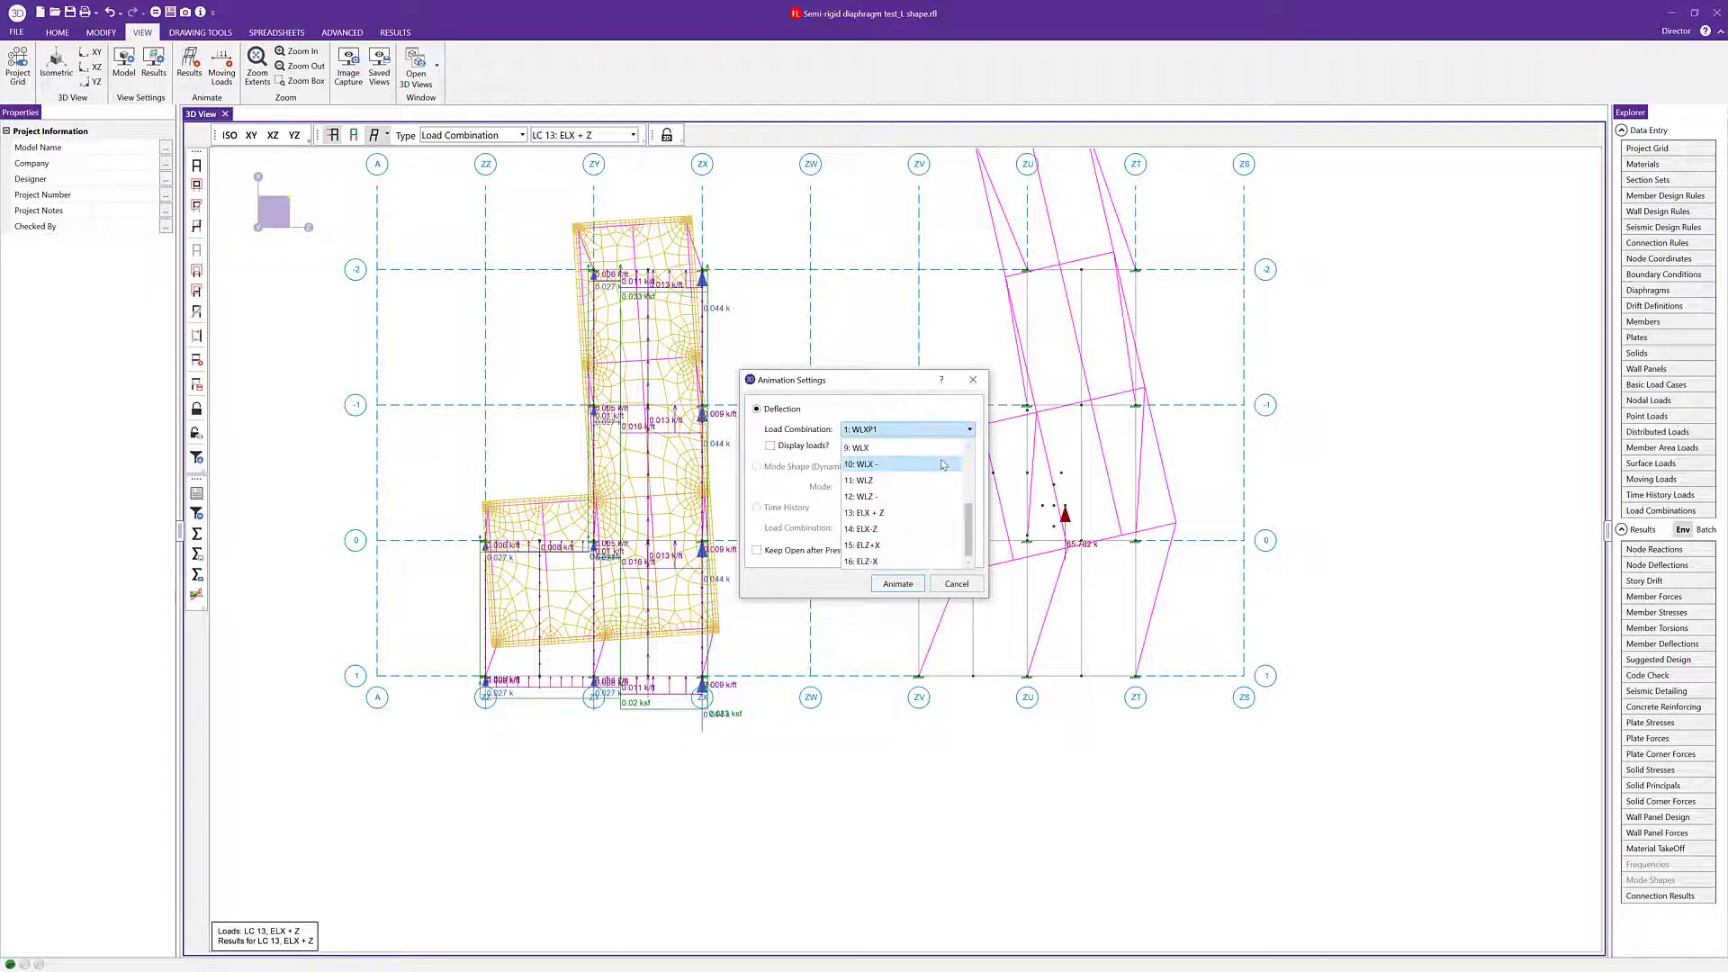
pyautogui.click(914, 513)
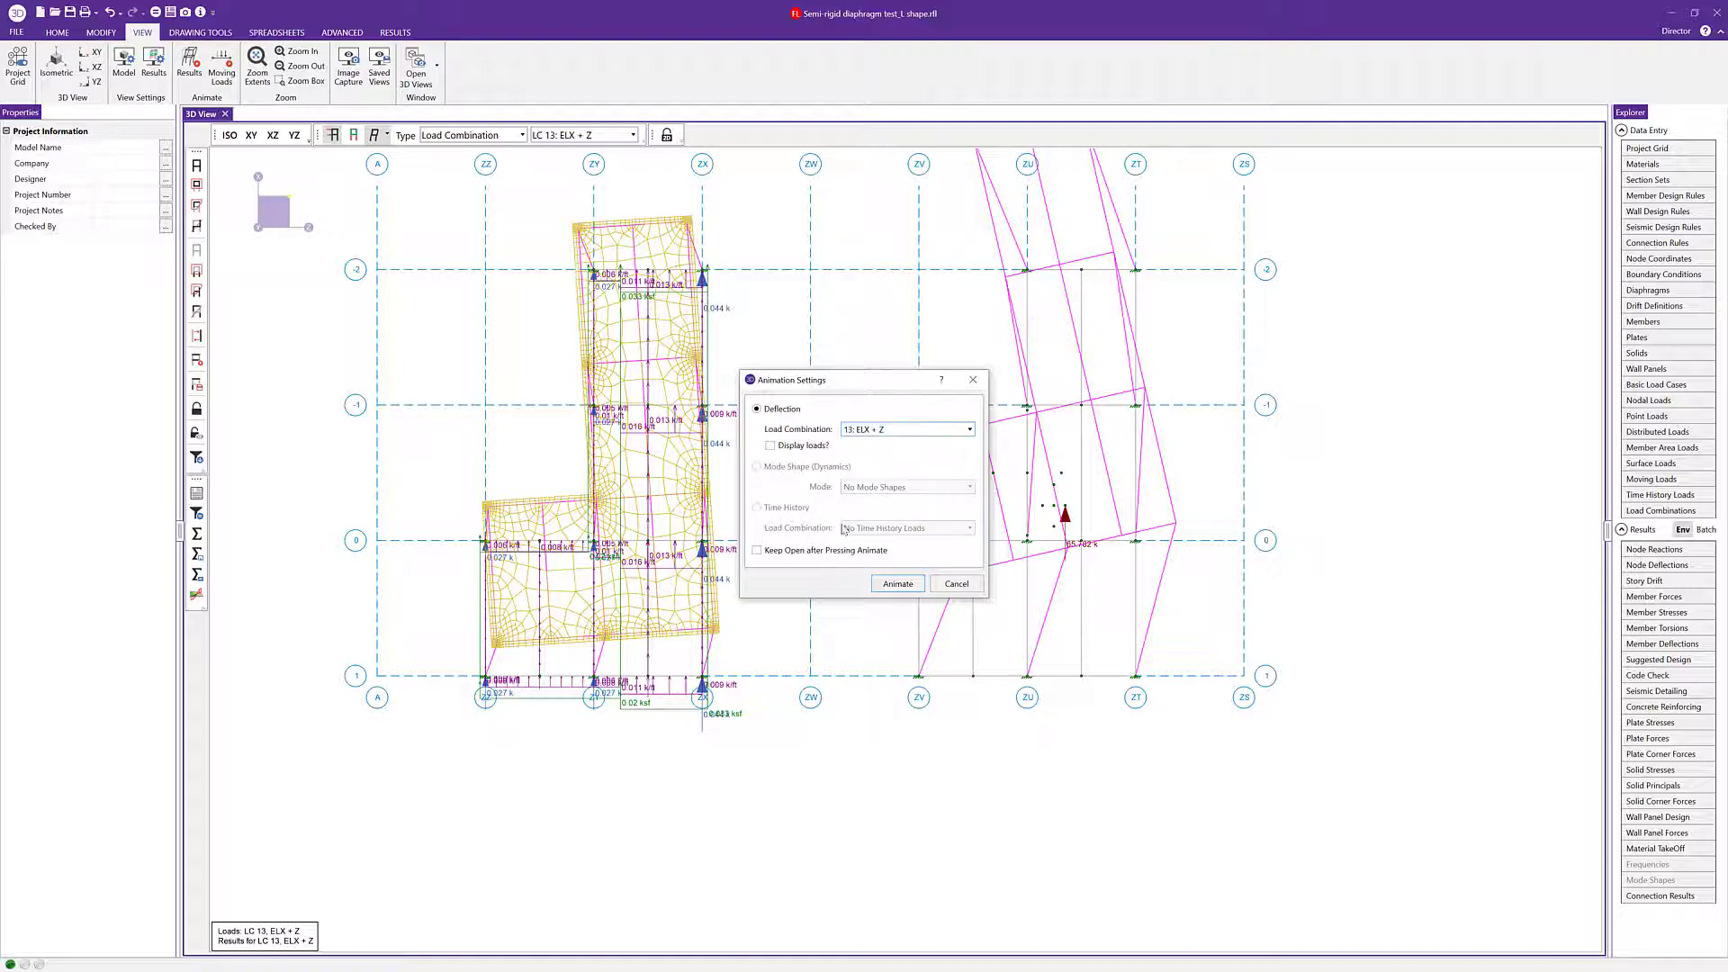
pyautogui.click(897, 584)
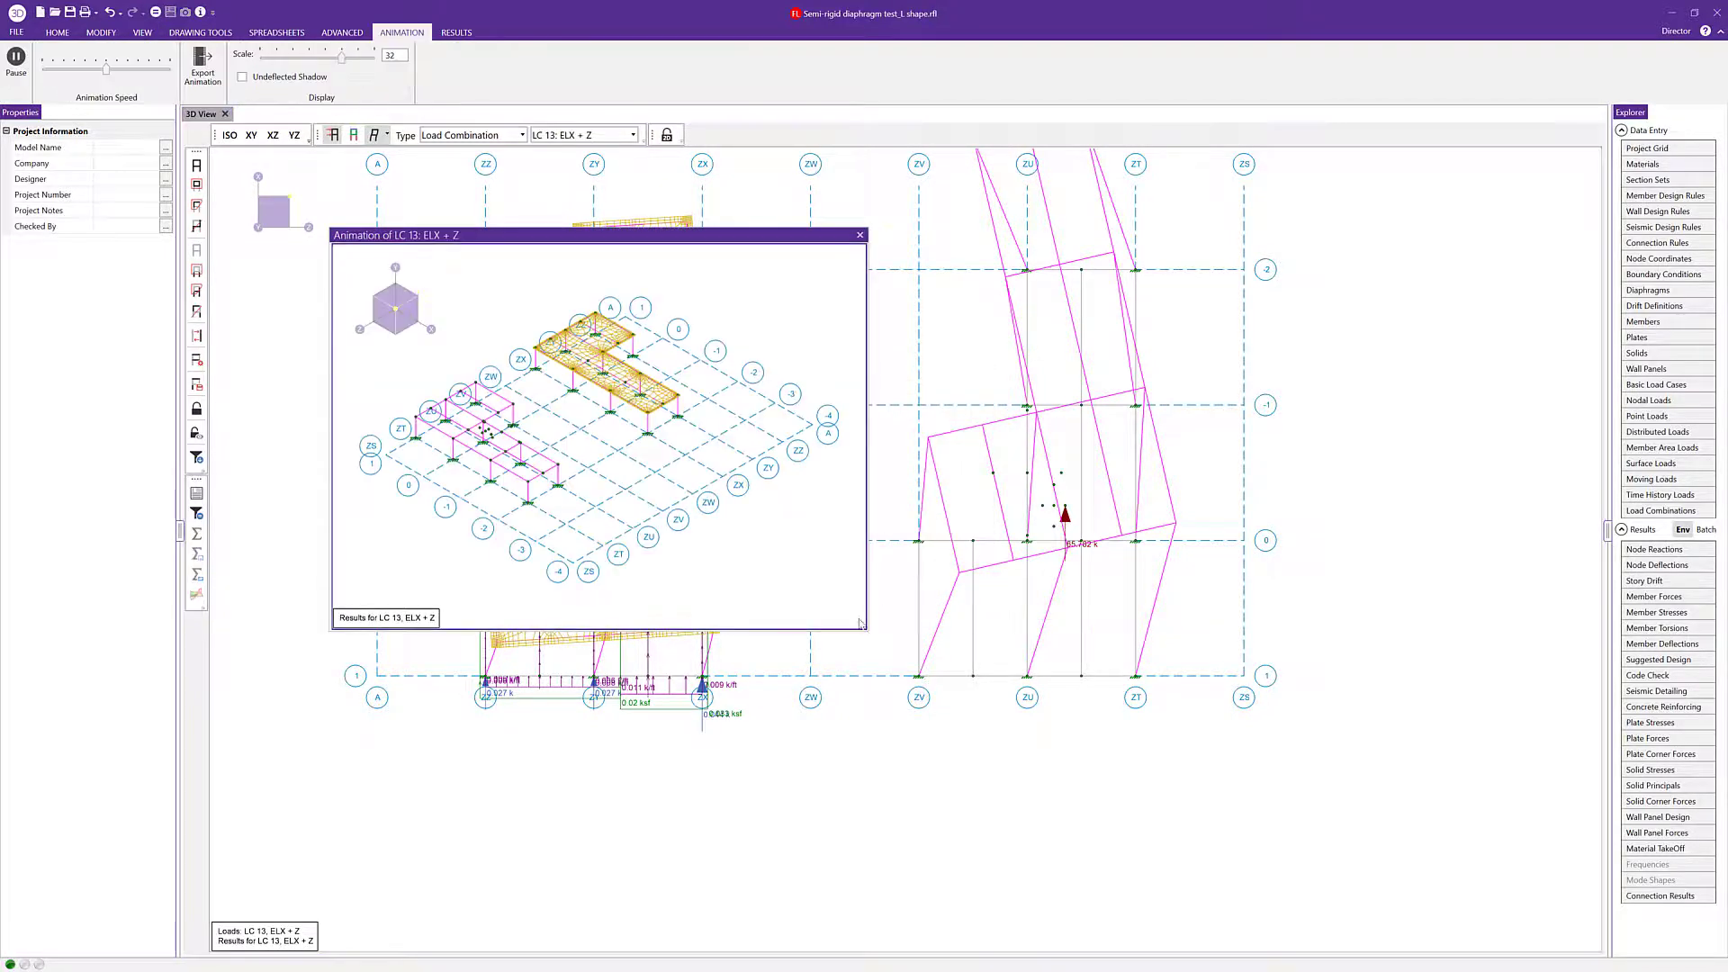
# Enlarge the animation window, turn the model to a top plan view, and zoom in
pyautogui.moveTo(868, 633); pyautogui.dragTo(1323, 882)
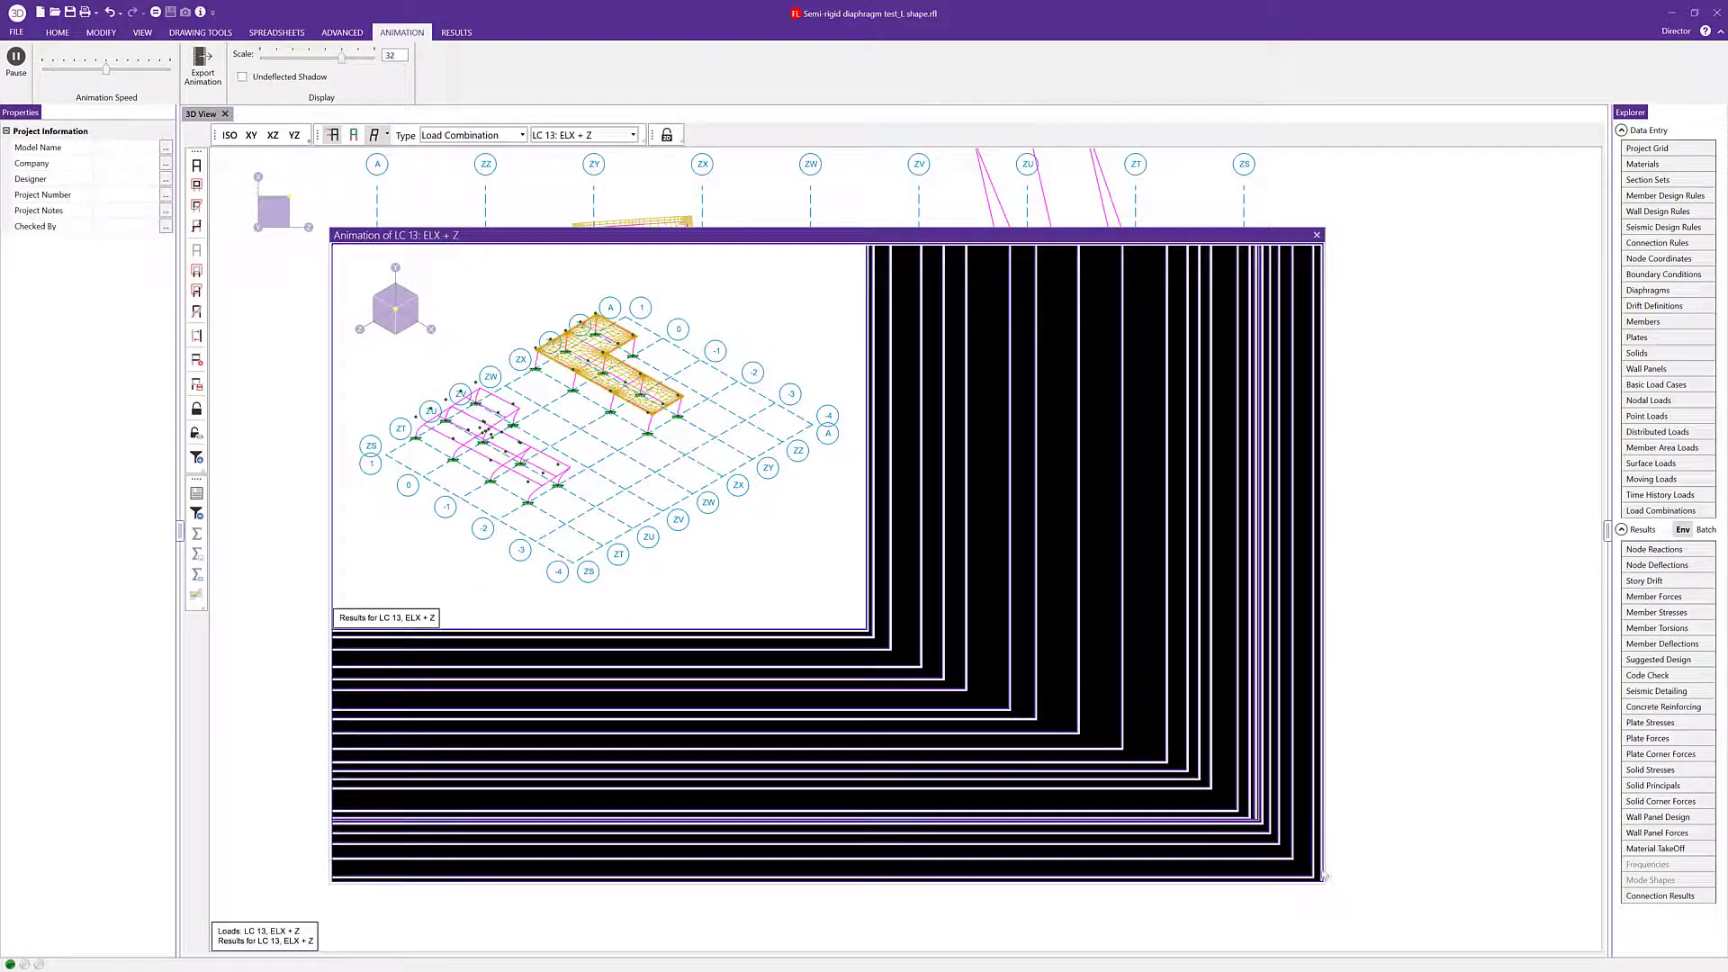
pyautogui.moveTo(990, 747); pyautogui.dragTo(705, 513, button='middle')
pyautogui.scroll(2, 870, 550)
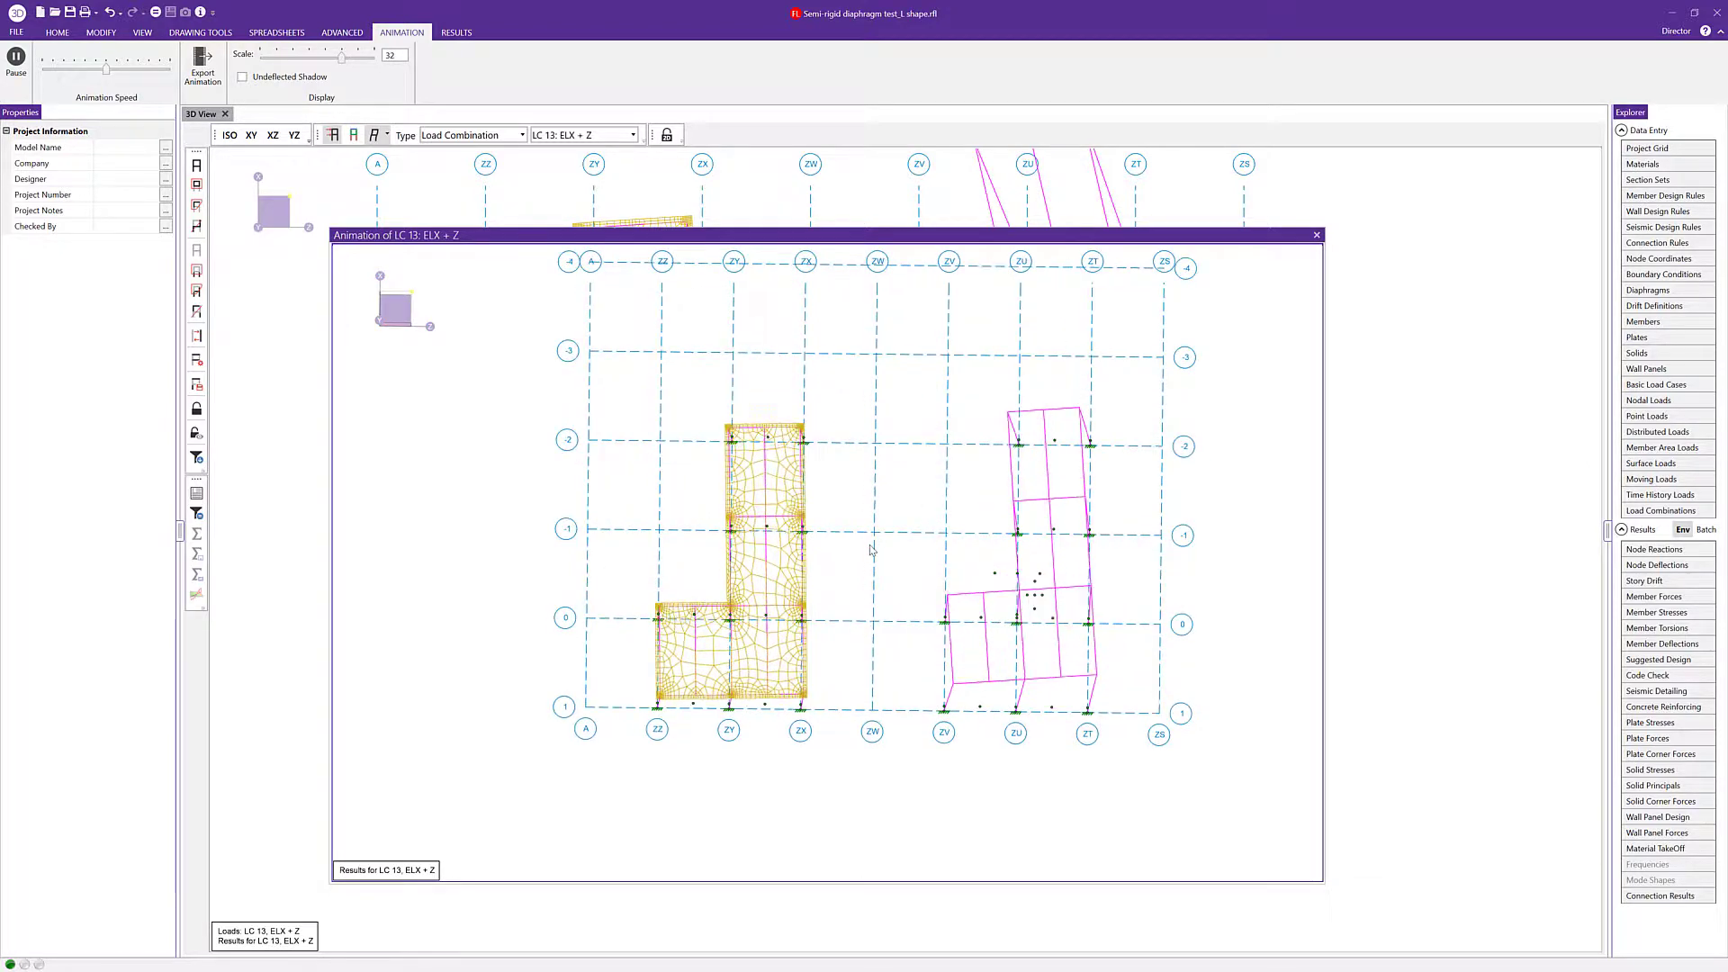